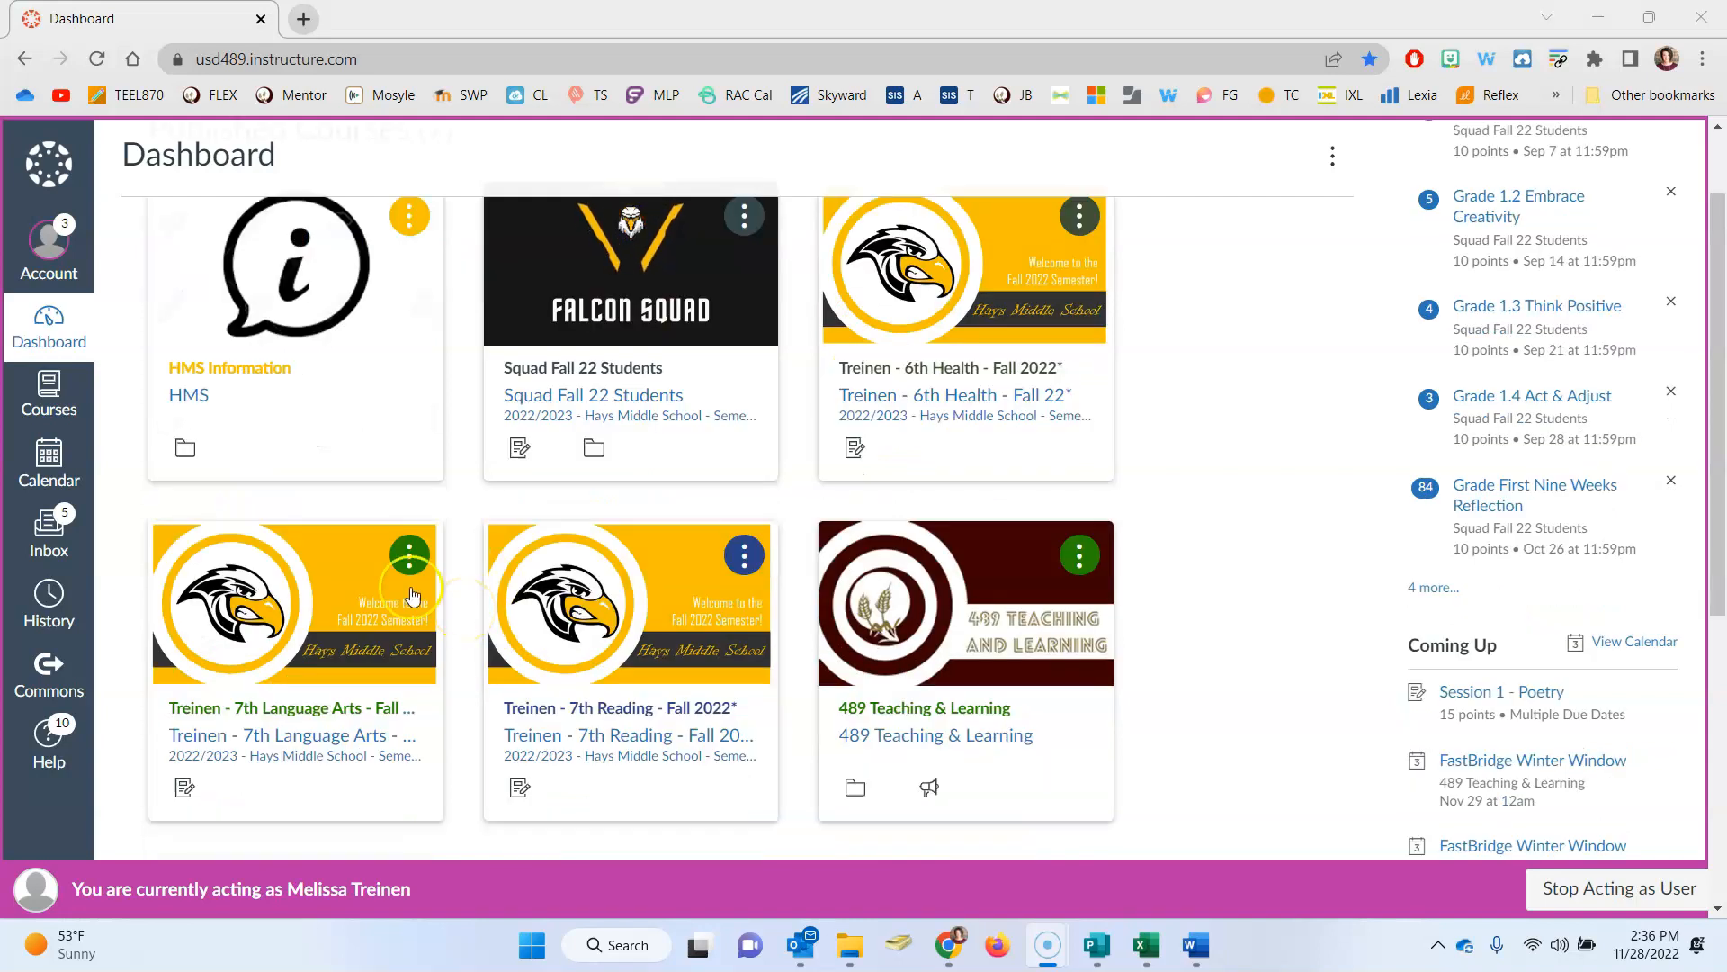
Step: Open the full list of all courses
click(49, 405)
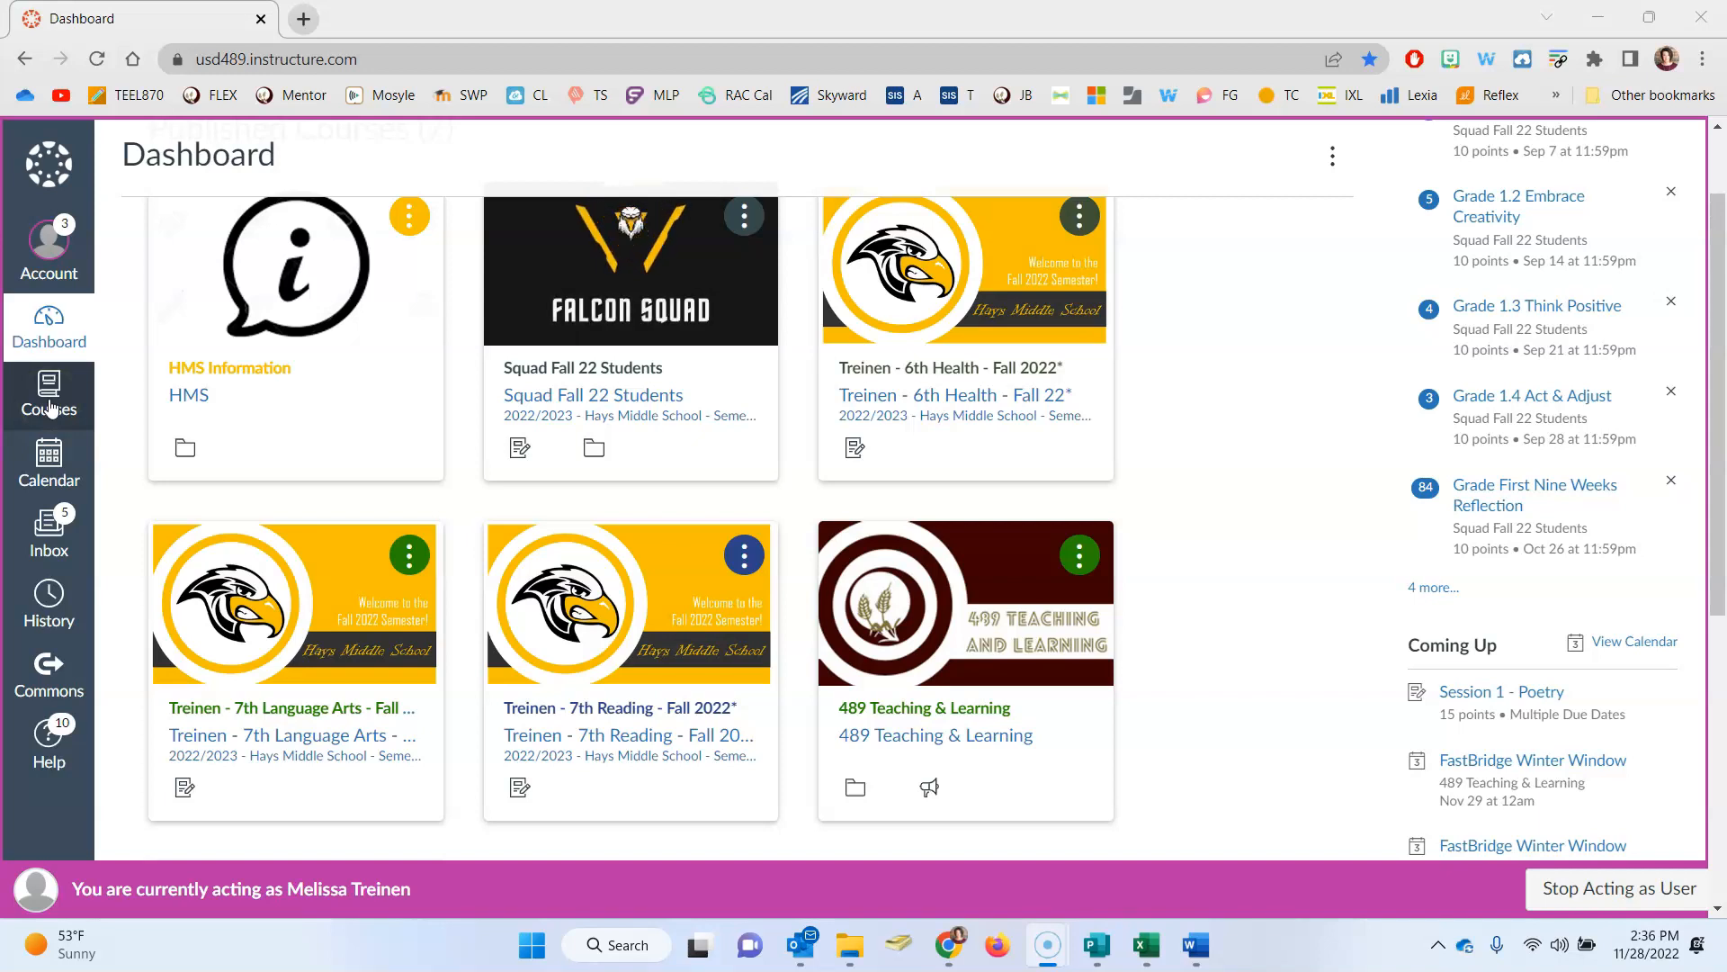
click(49, 405)
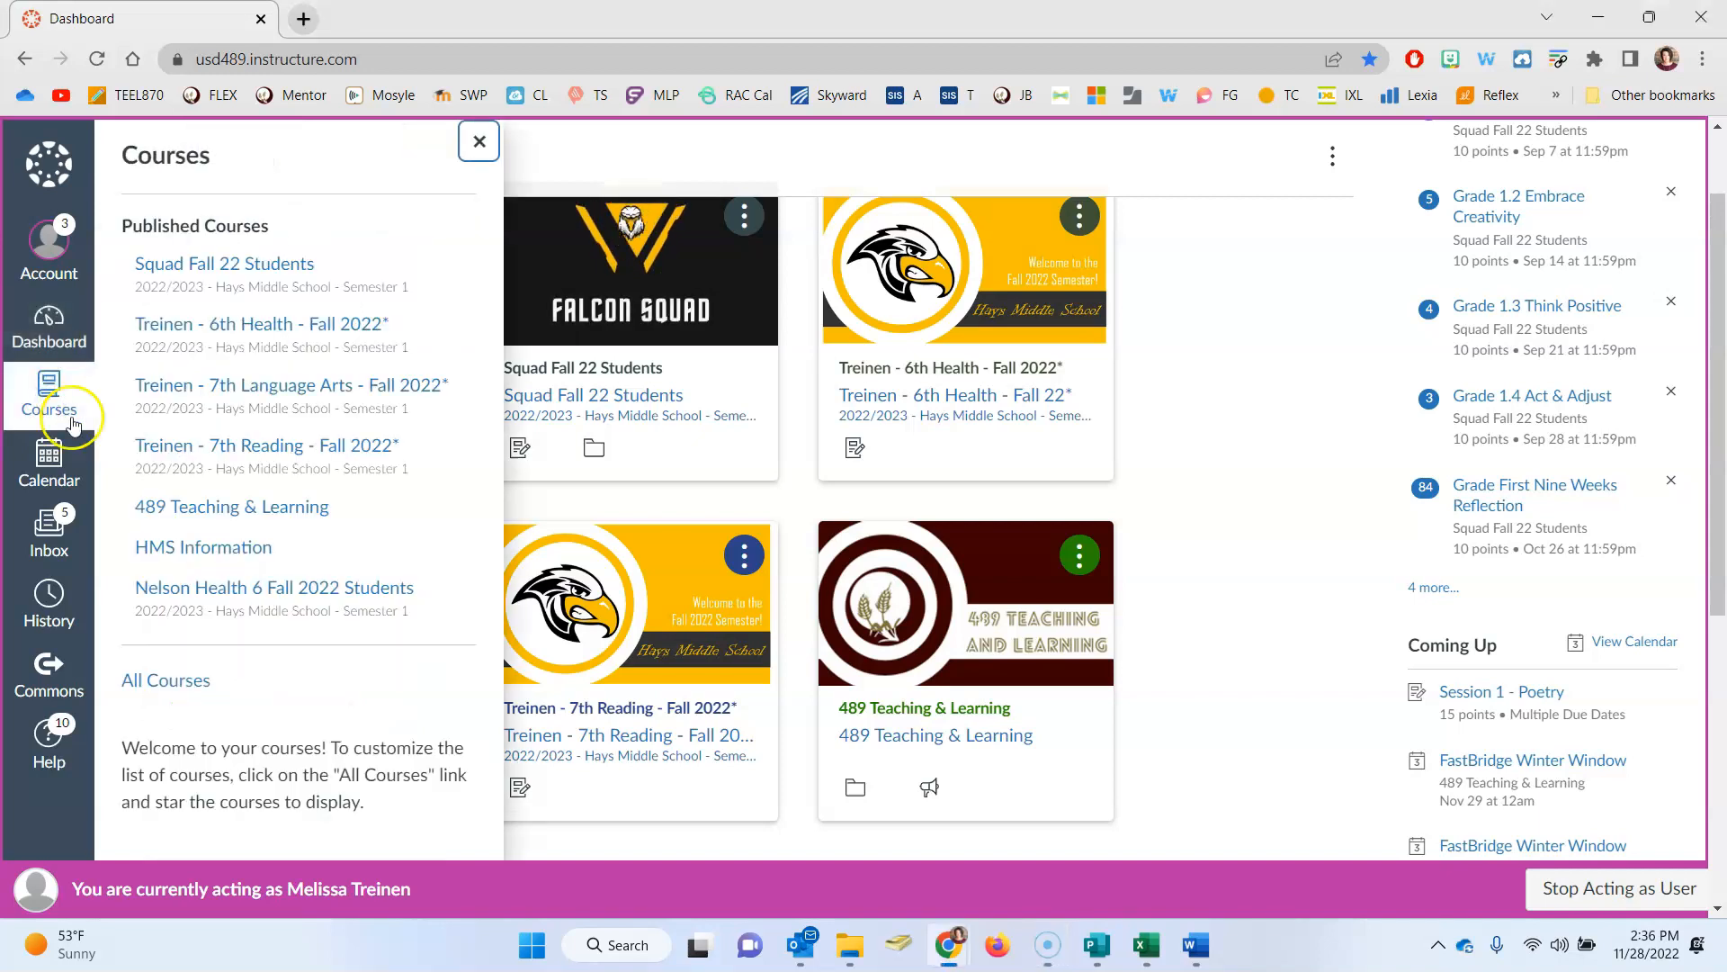
click(143, 681)
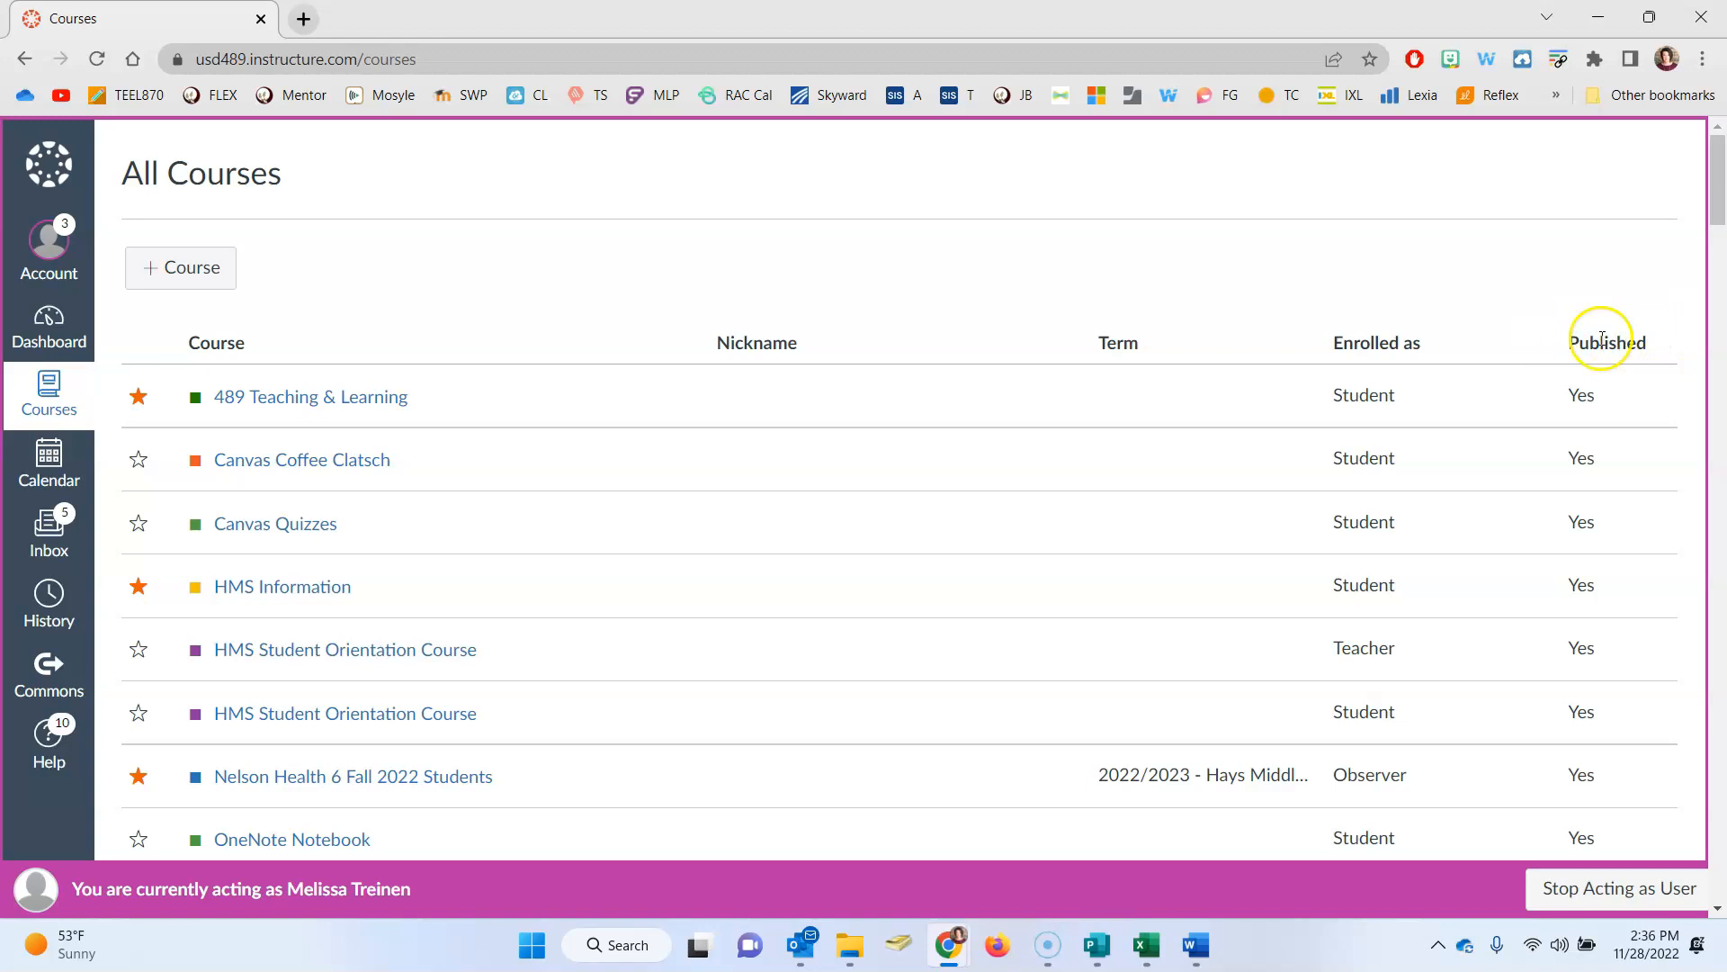
Step: Find the unpublished Language Arts 7 - 2(B) - S2 course in the list and open it in a new tab
scroll(646, 488, down, 7)
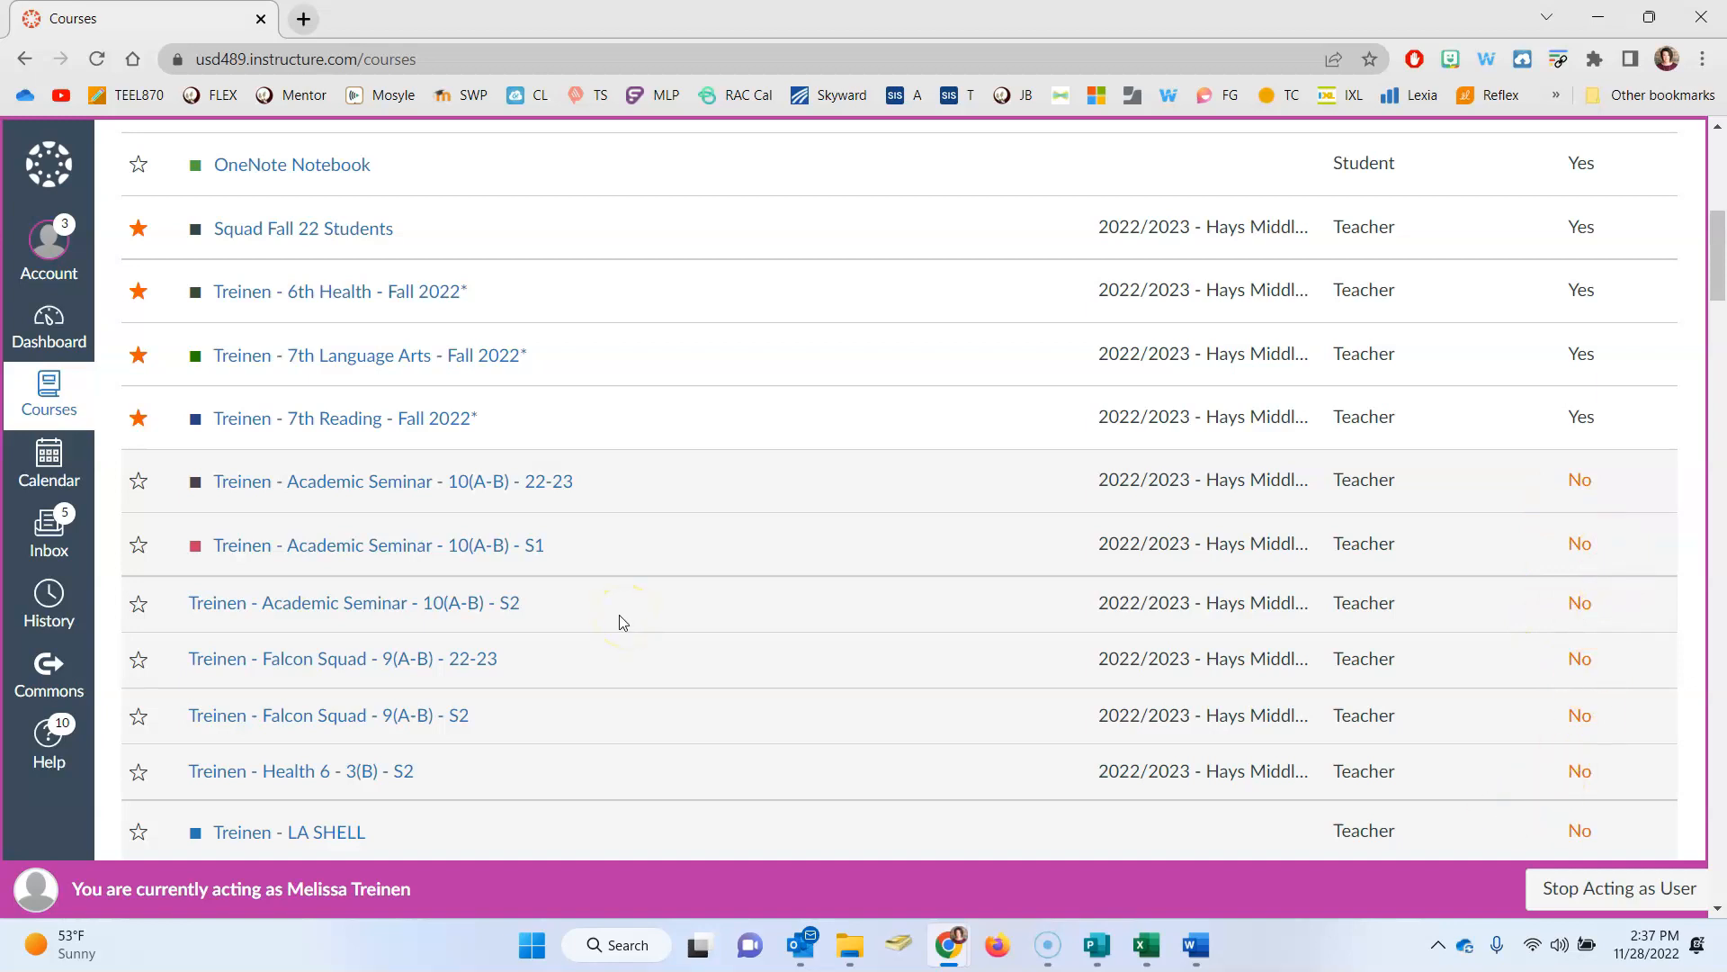
scroll(619, 621, down, 4)
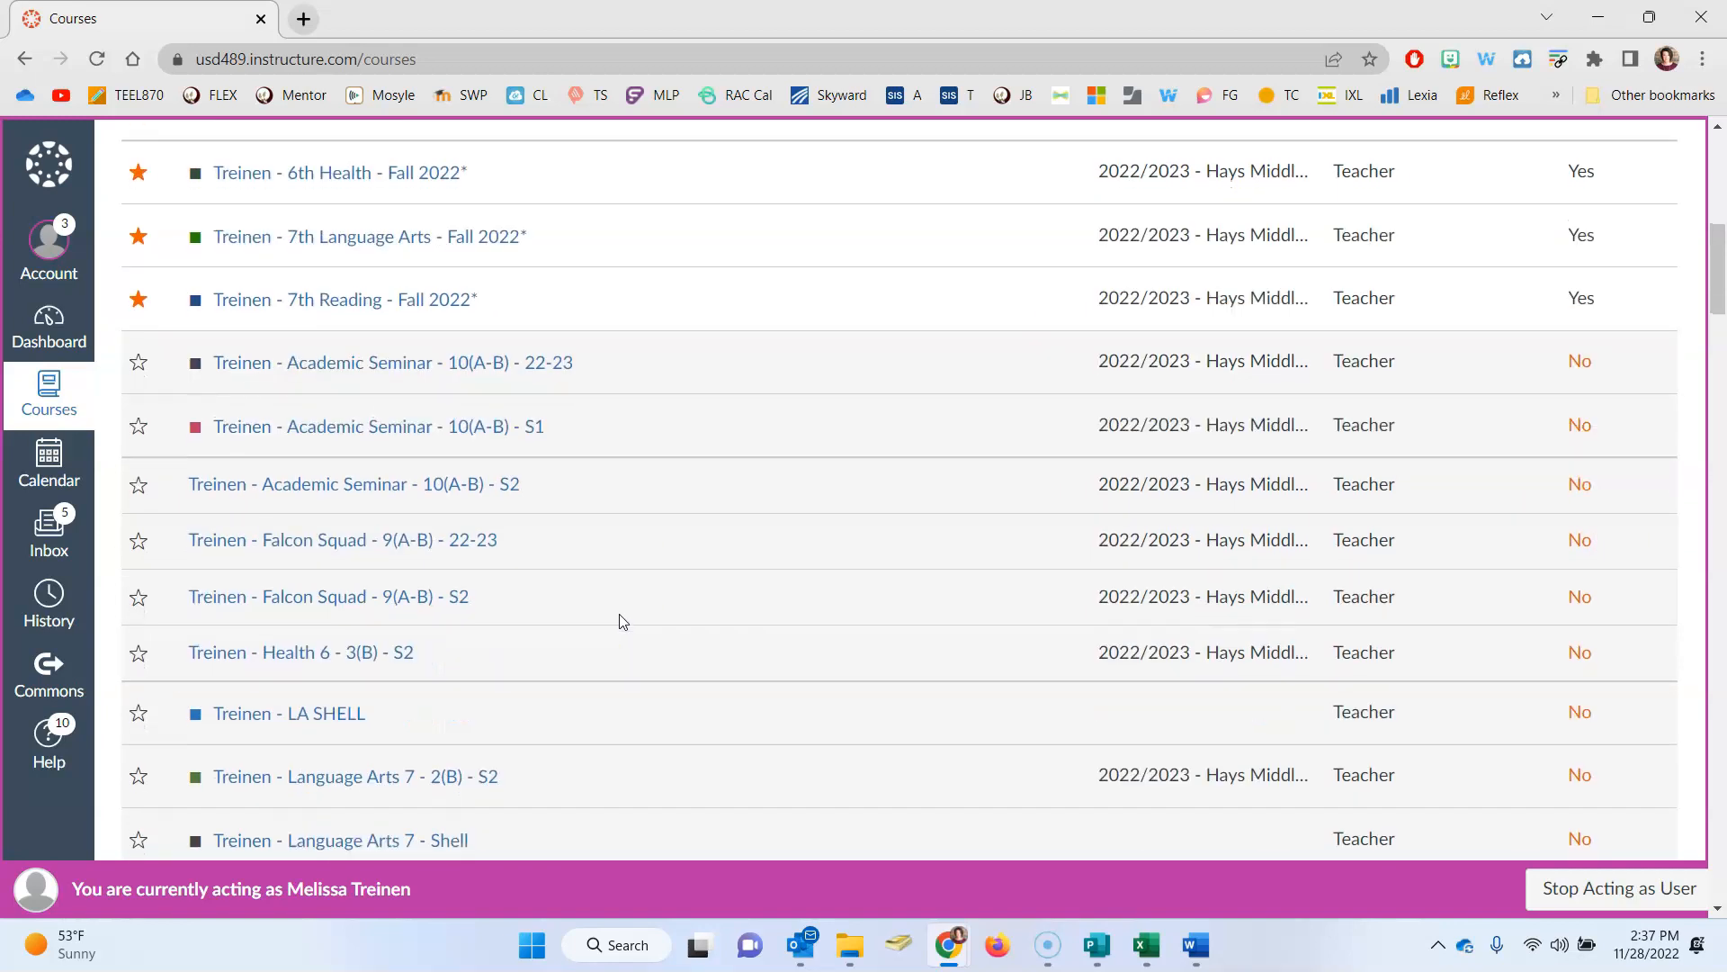
click(553, 577)
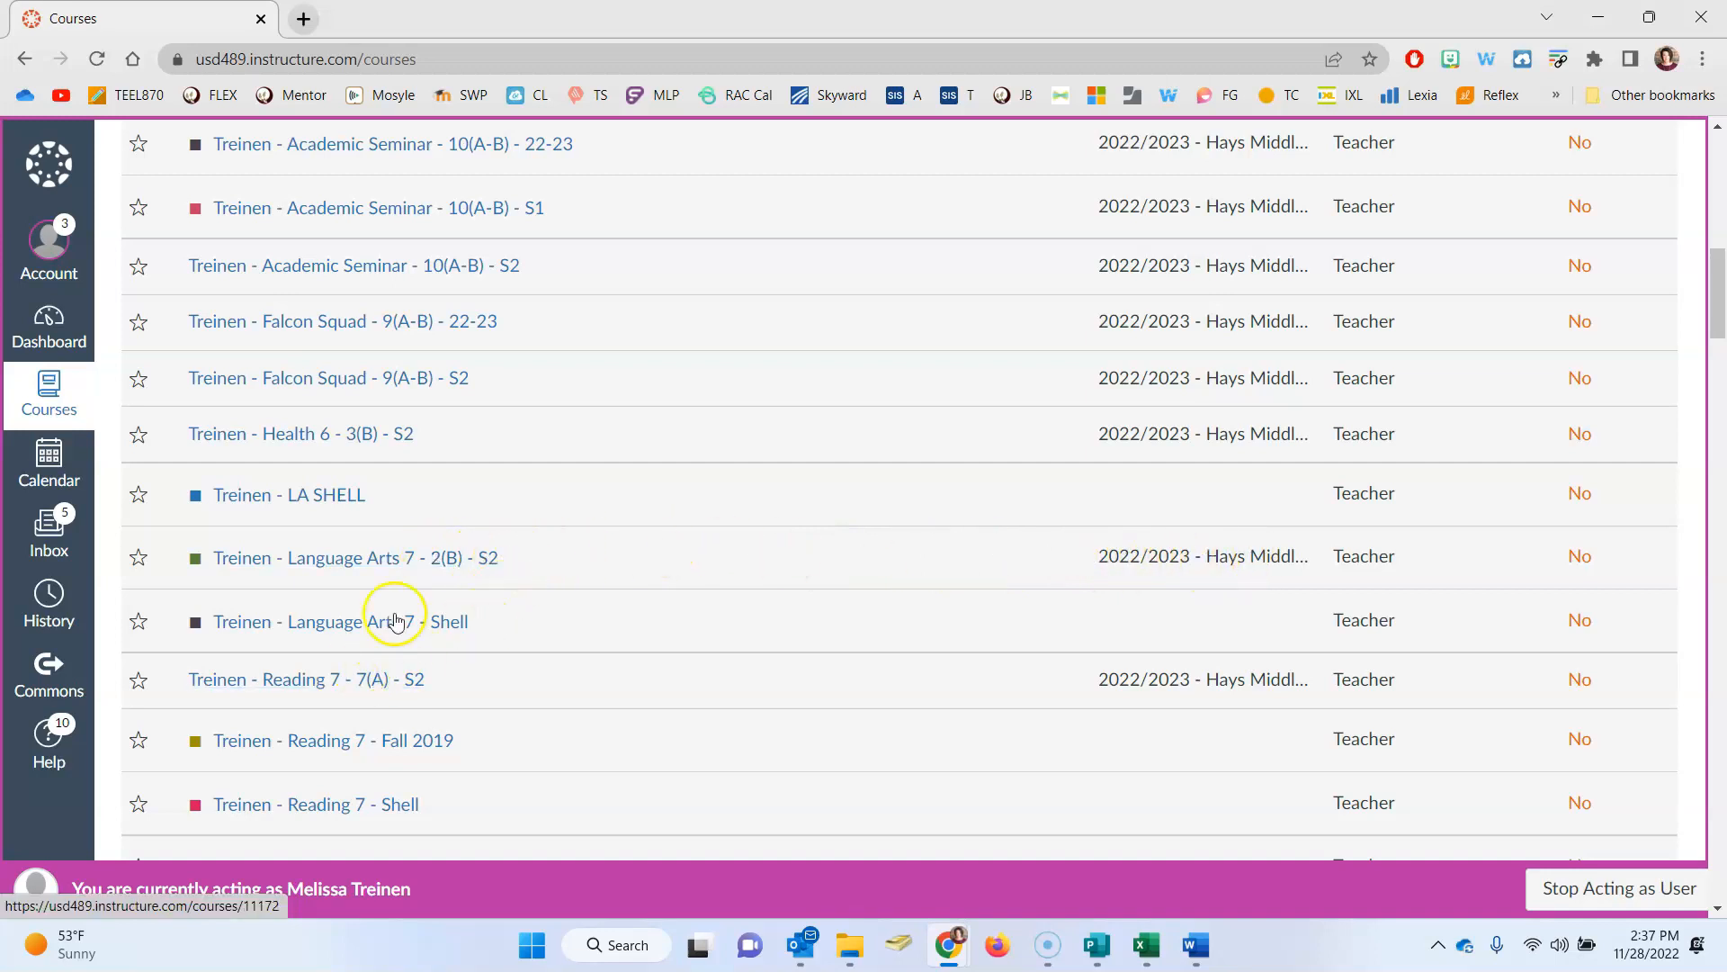
right_click(410, 560)
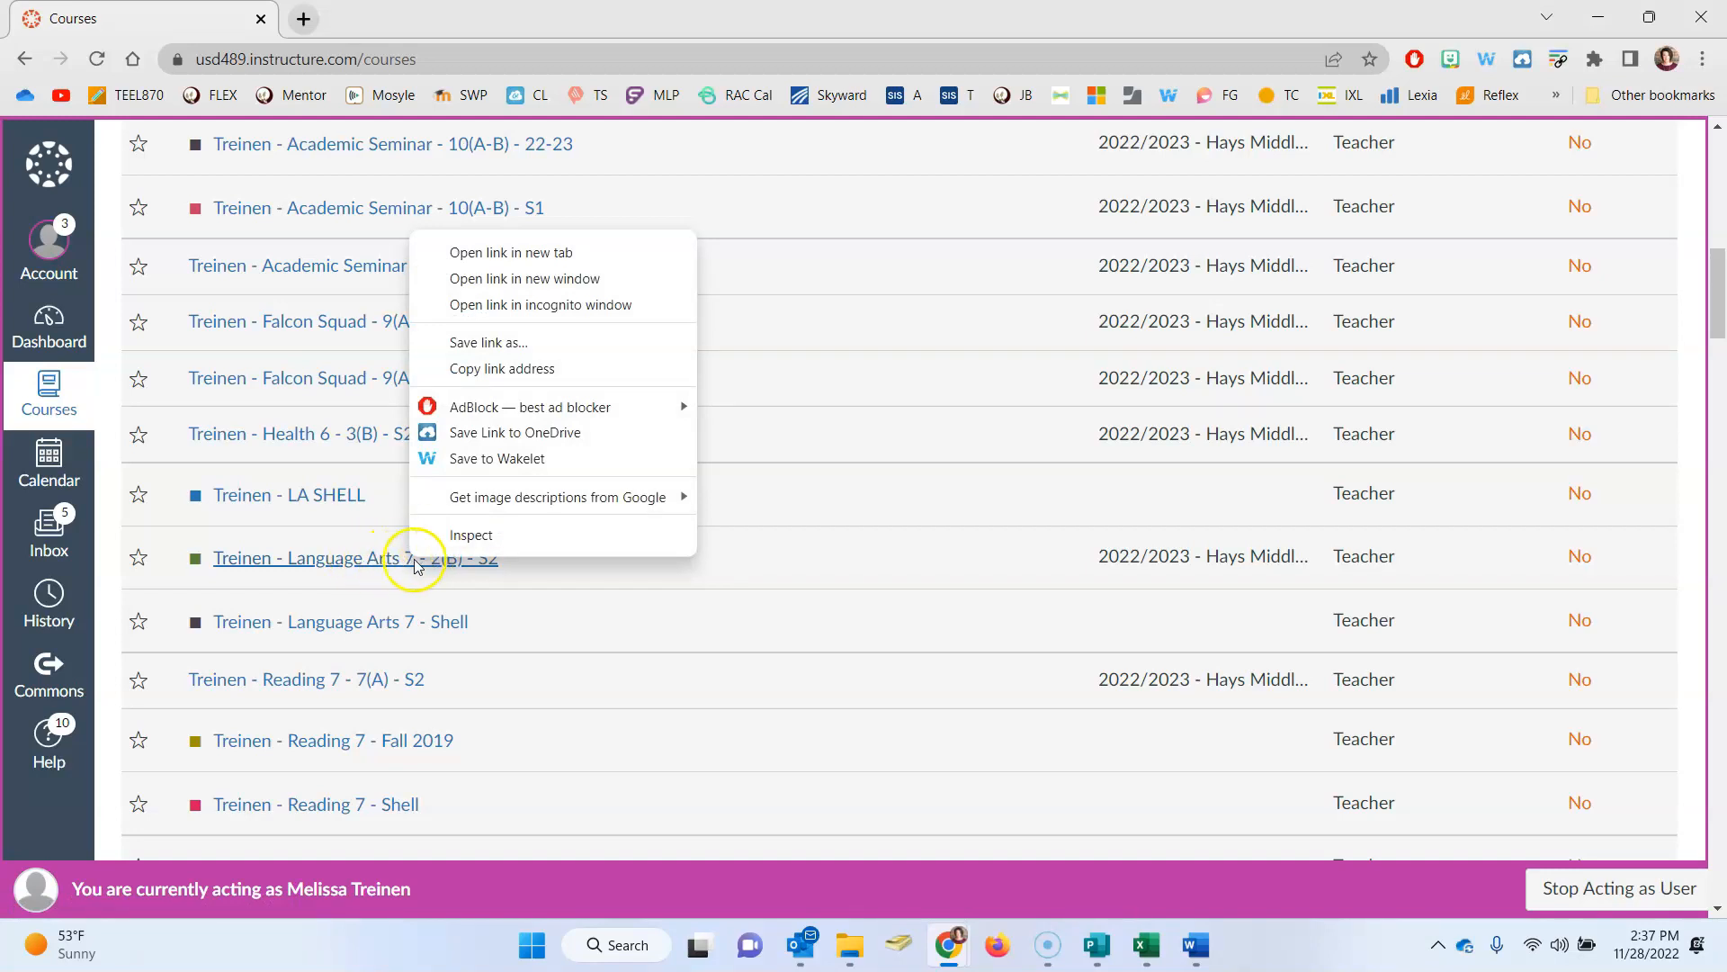
click(511, 252)
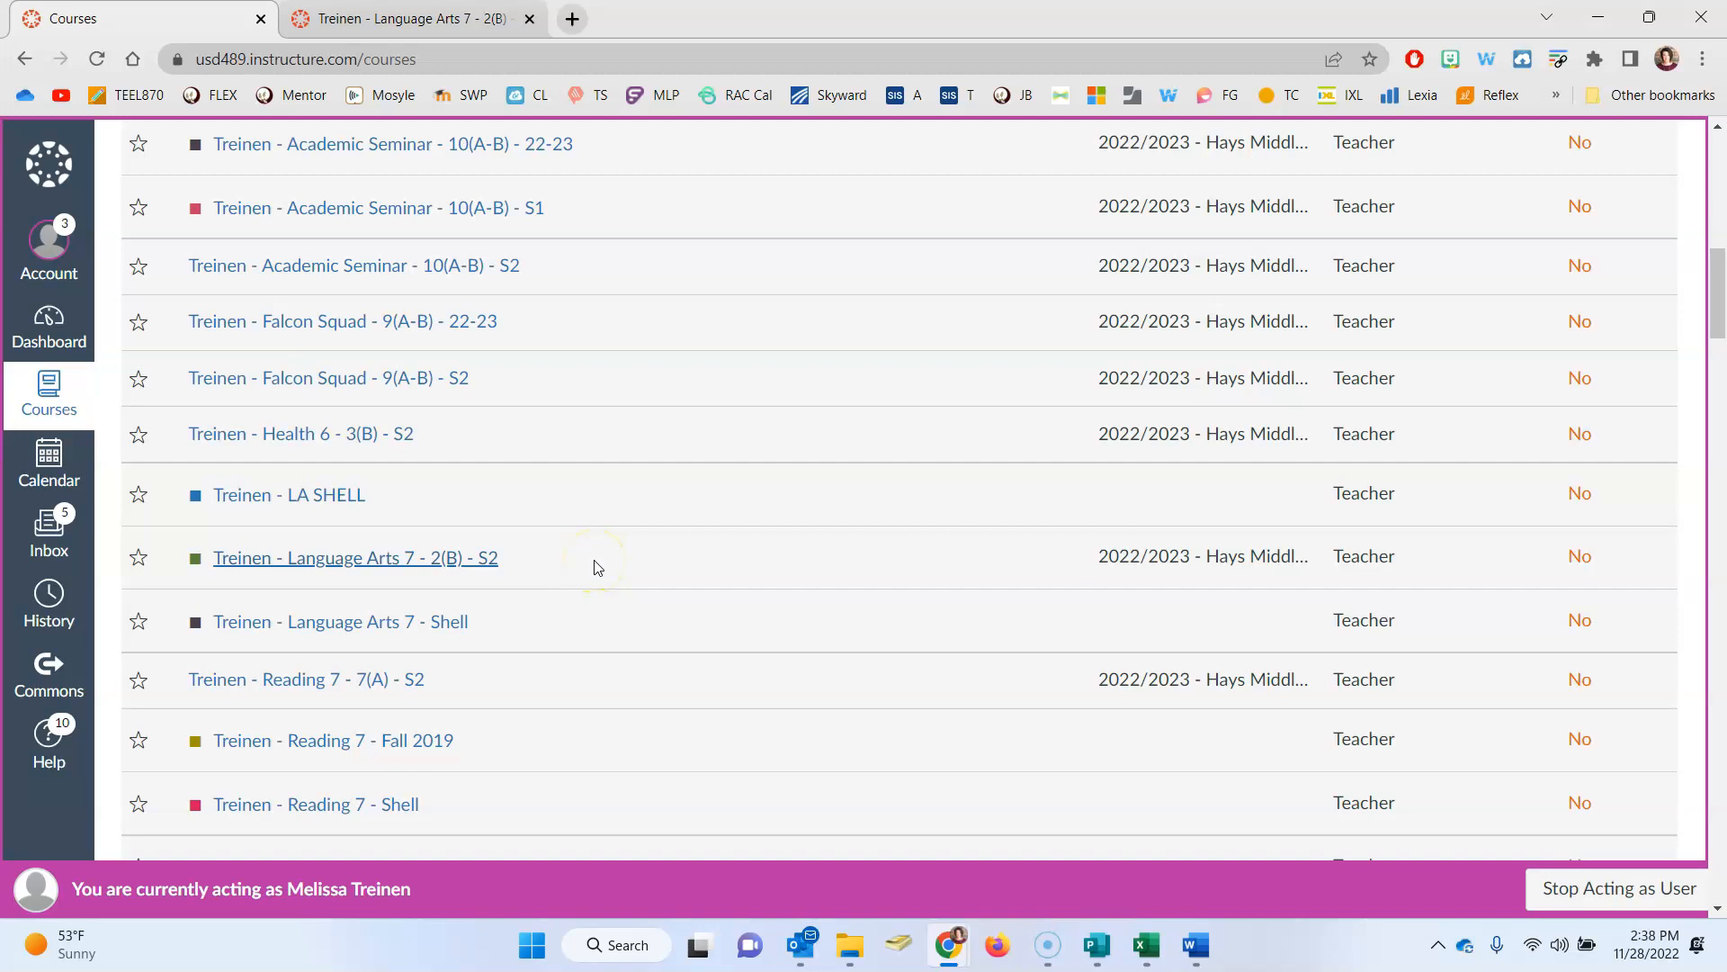
Step: Search the All Courses page for "spring 2023" and copy the full name of the Language Arts 7 Spring 2023 Shell course
key(ctrl+f)
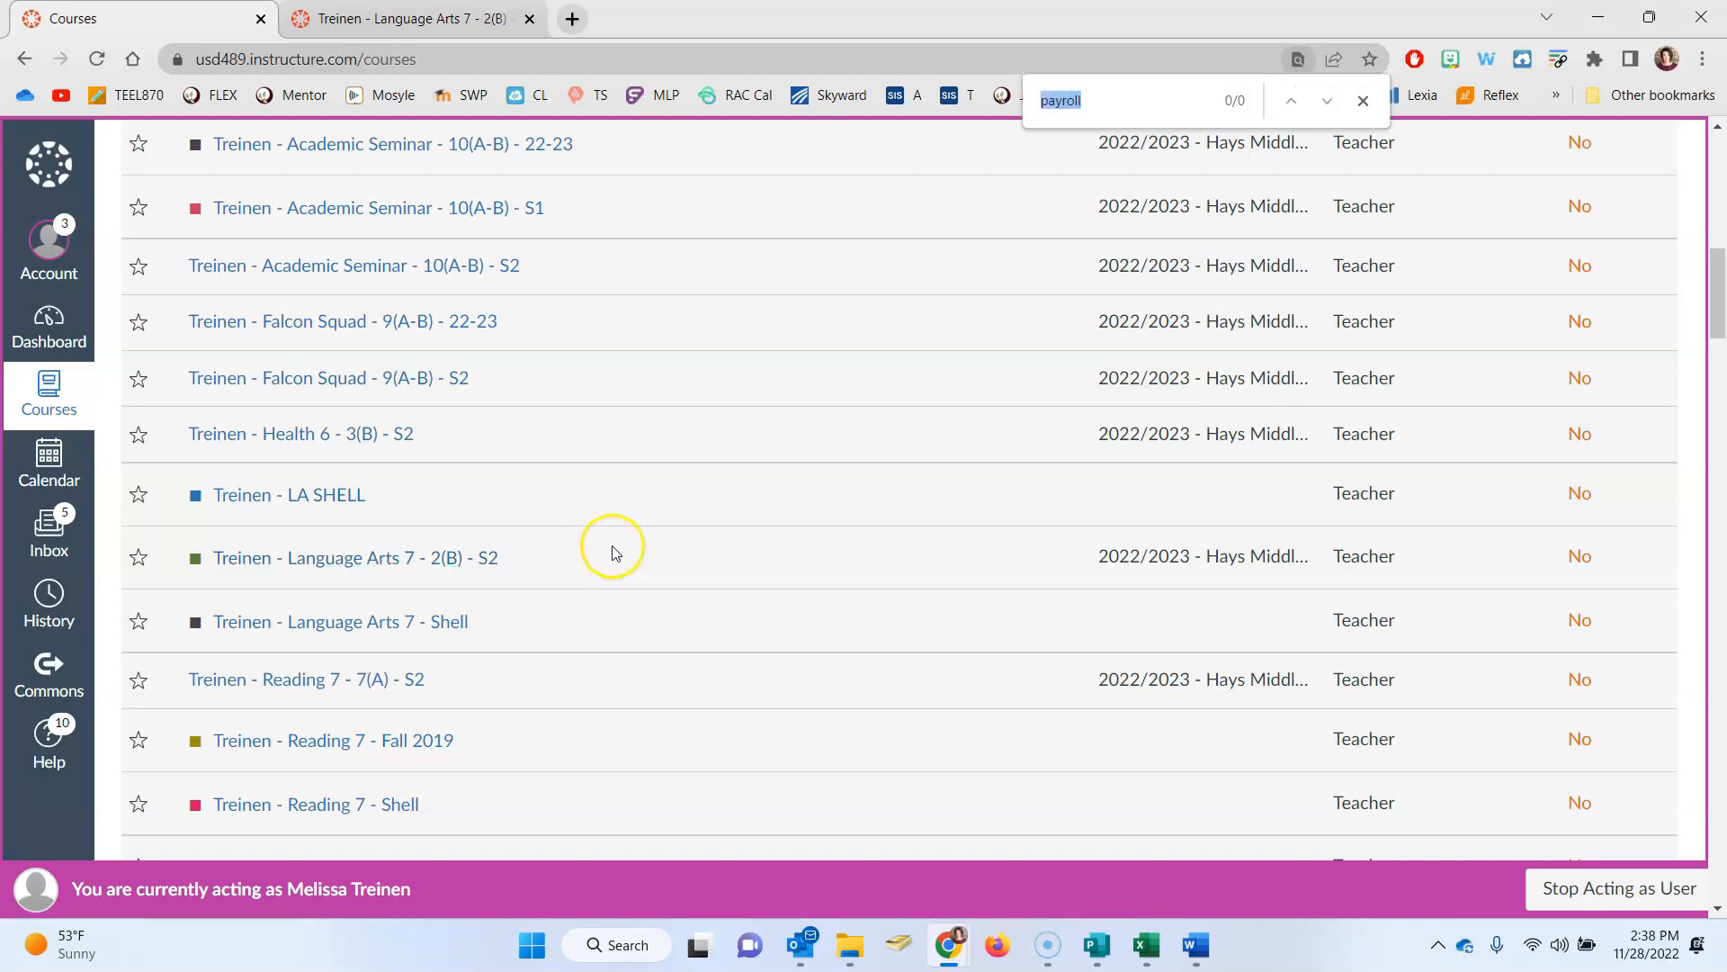
text(2023spring 2023)
click(1077, 108)
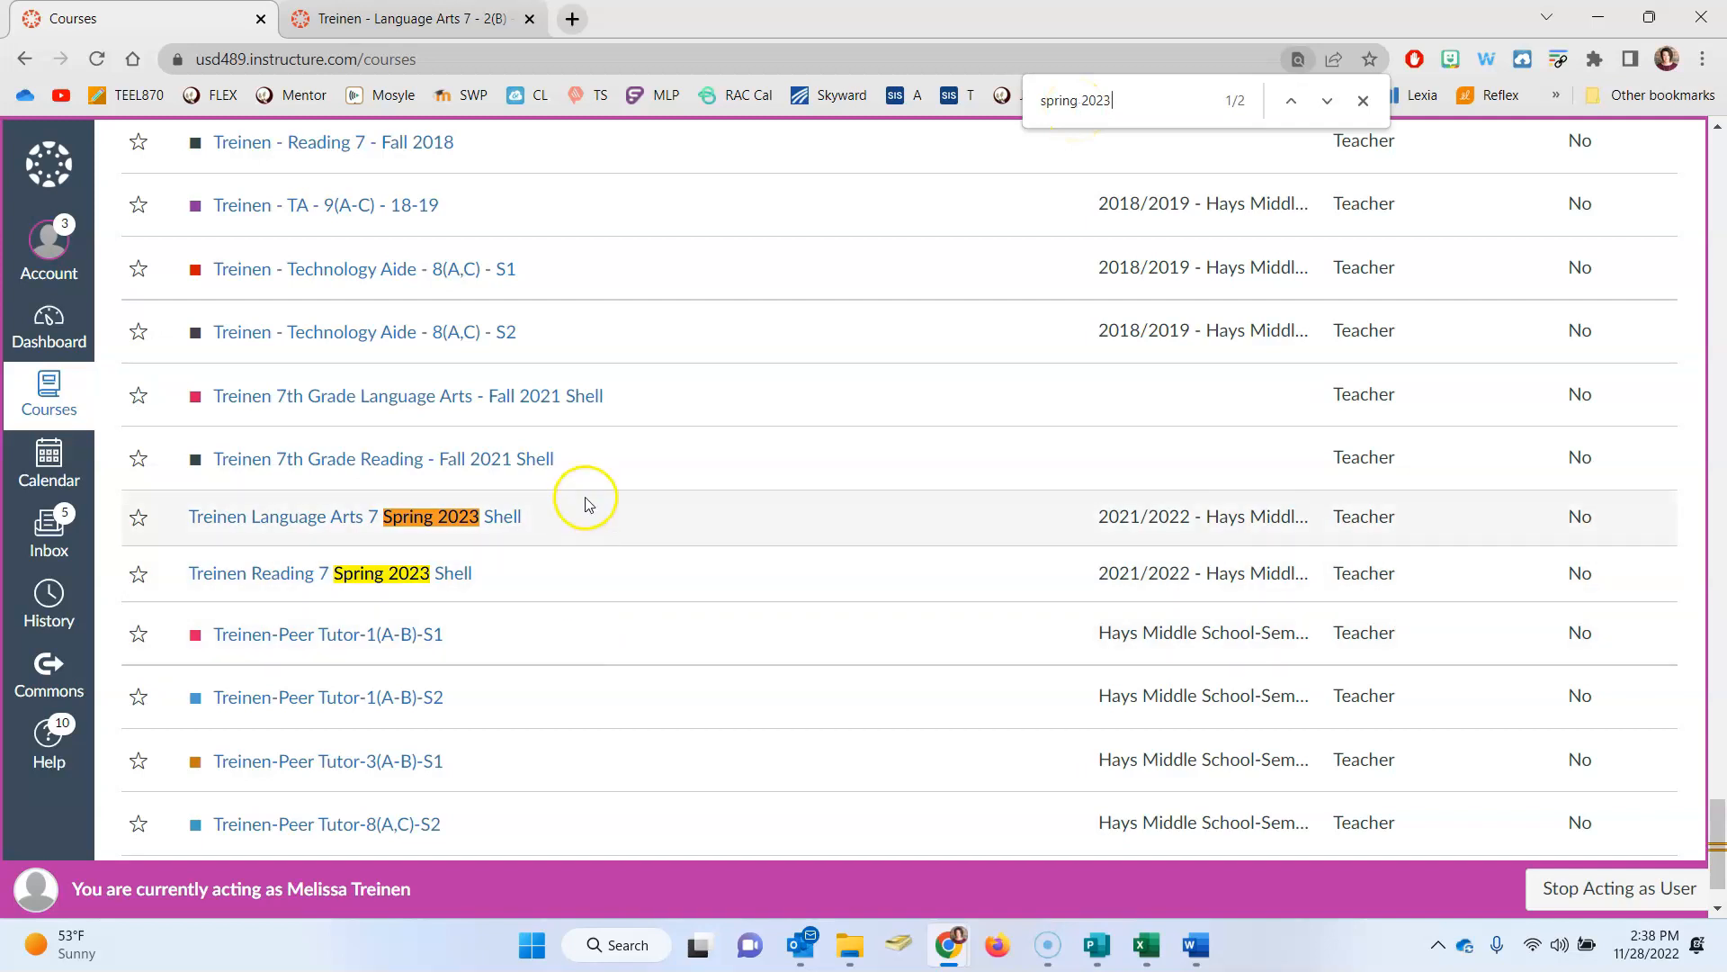
scroll(706, 508, up, 1)
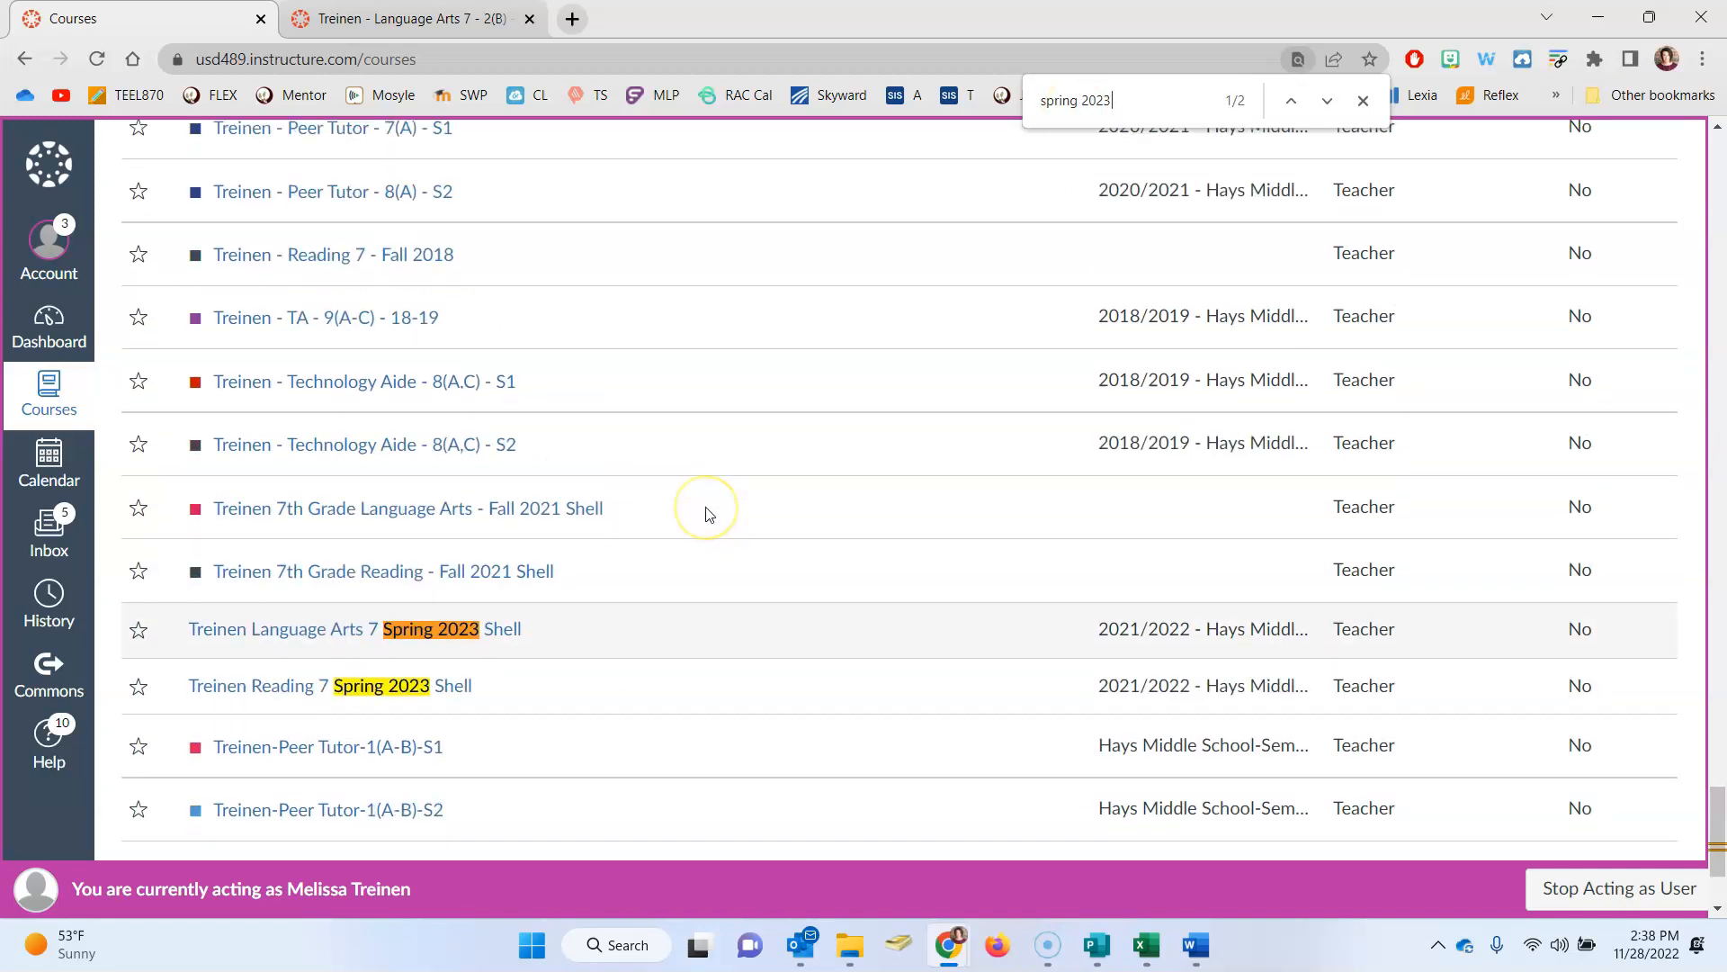
scroll(706, 512, down, 2)
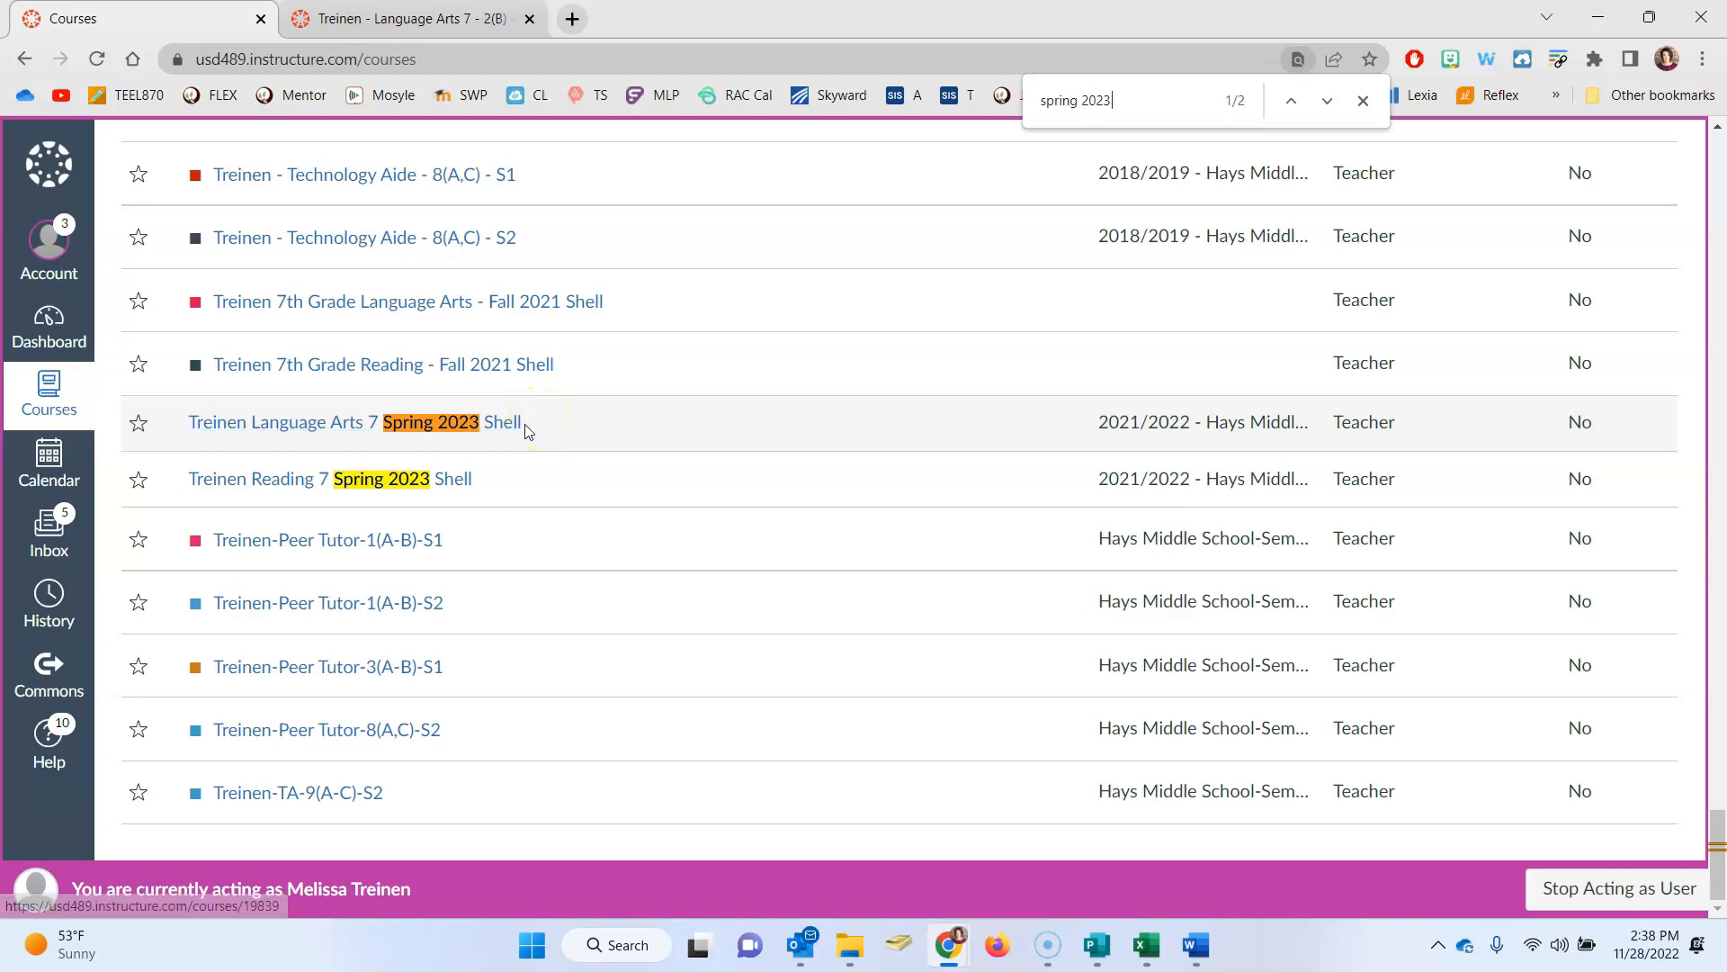
drag(524, 423, 191, 429)
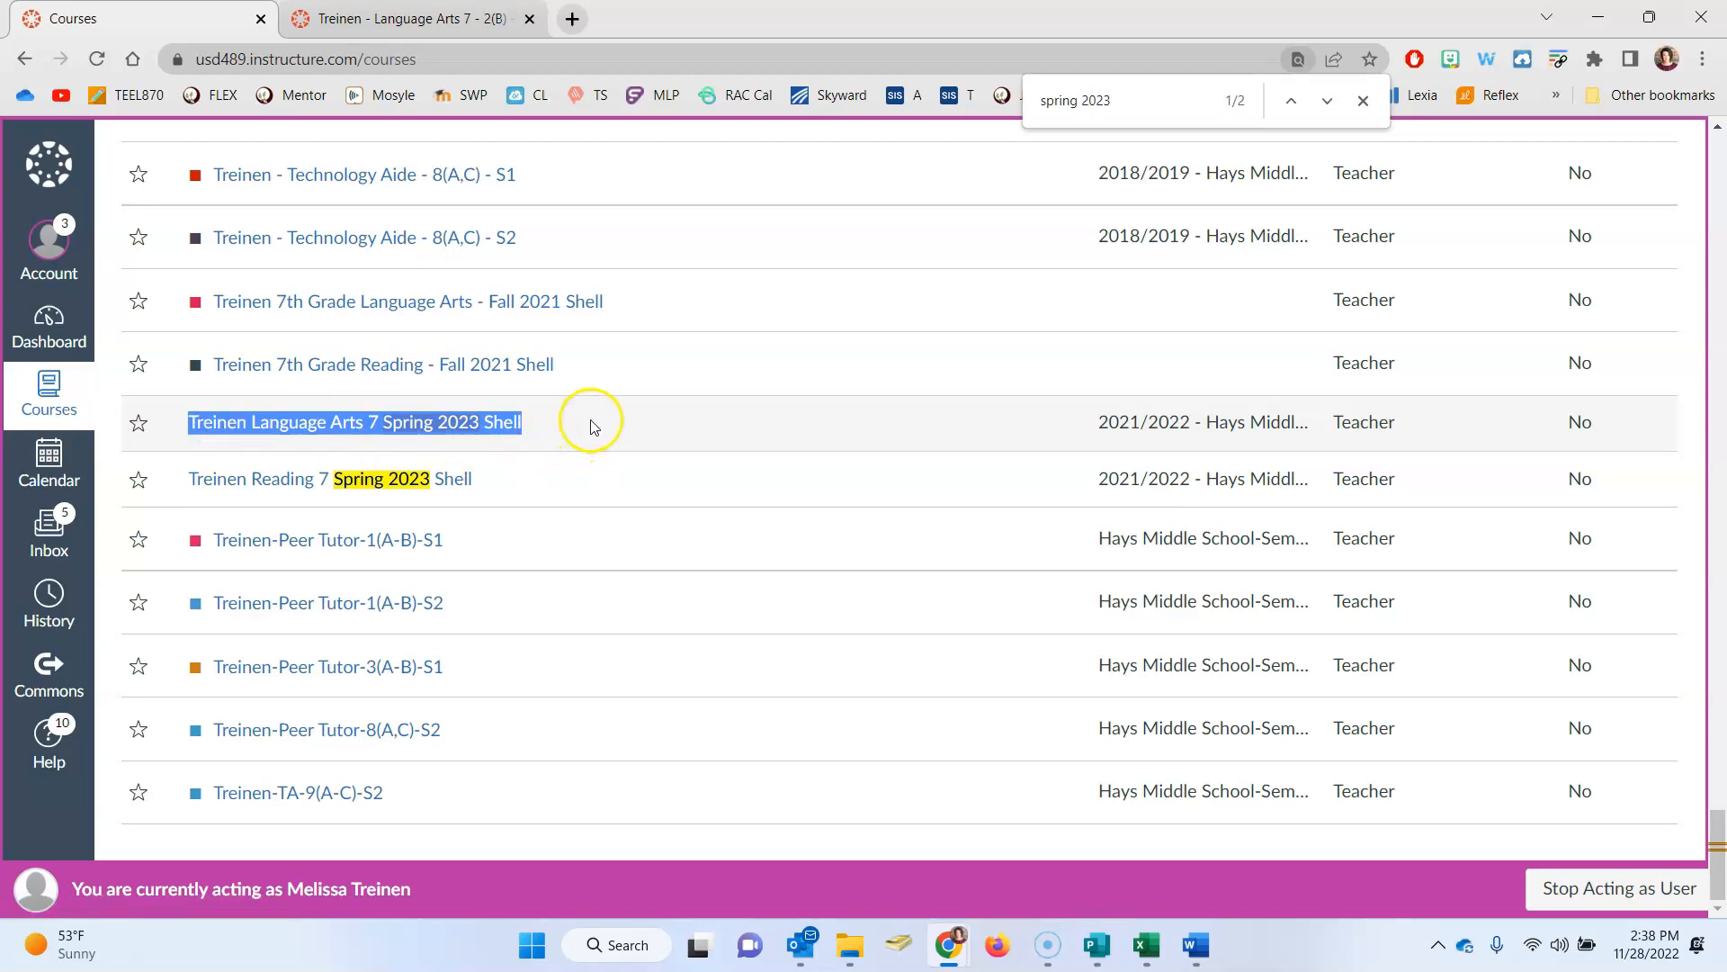
Step: In the Language Arts 7 - 2(B) - S2 course, start an import from Commons and open the HMS 2022-23 Returning Teachers Spring Template
click(428, 20)
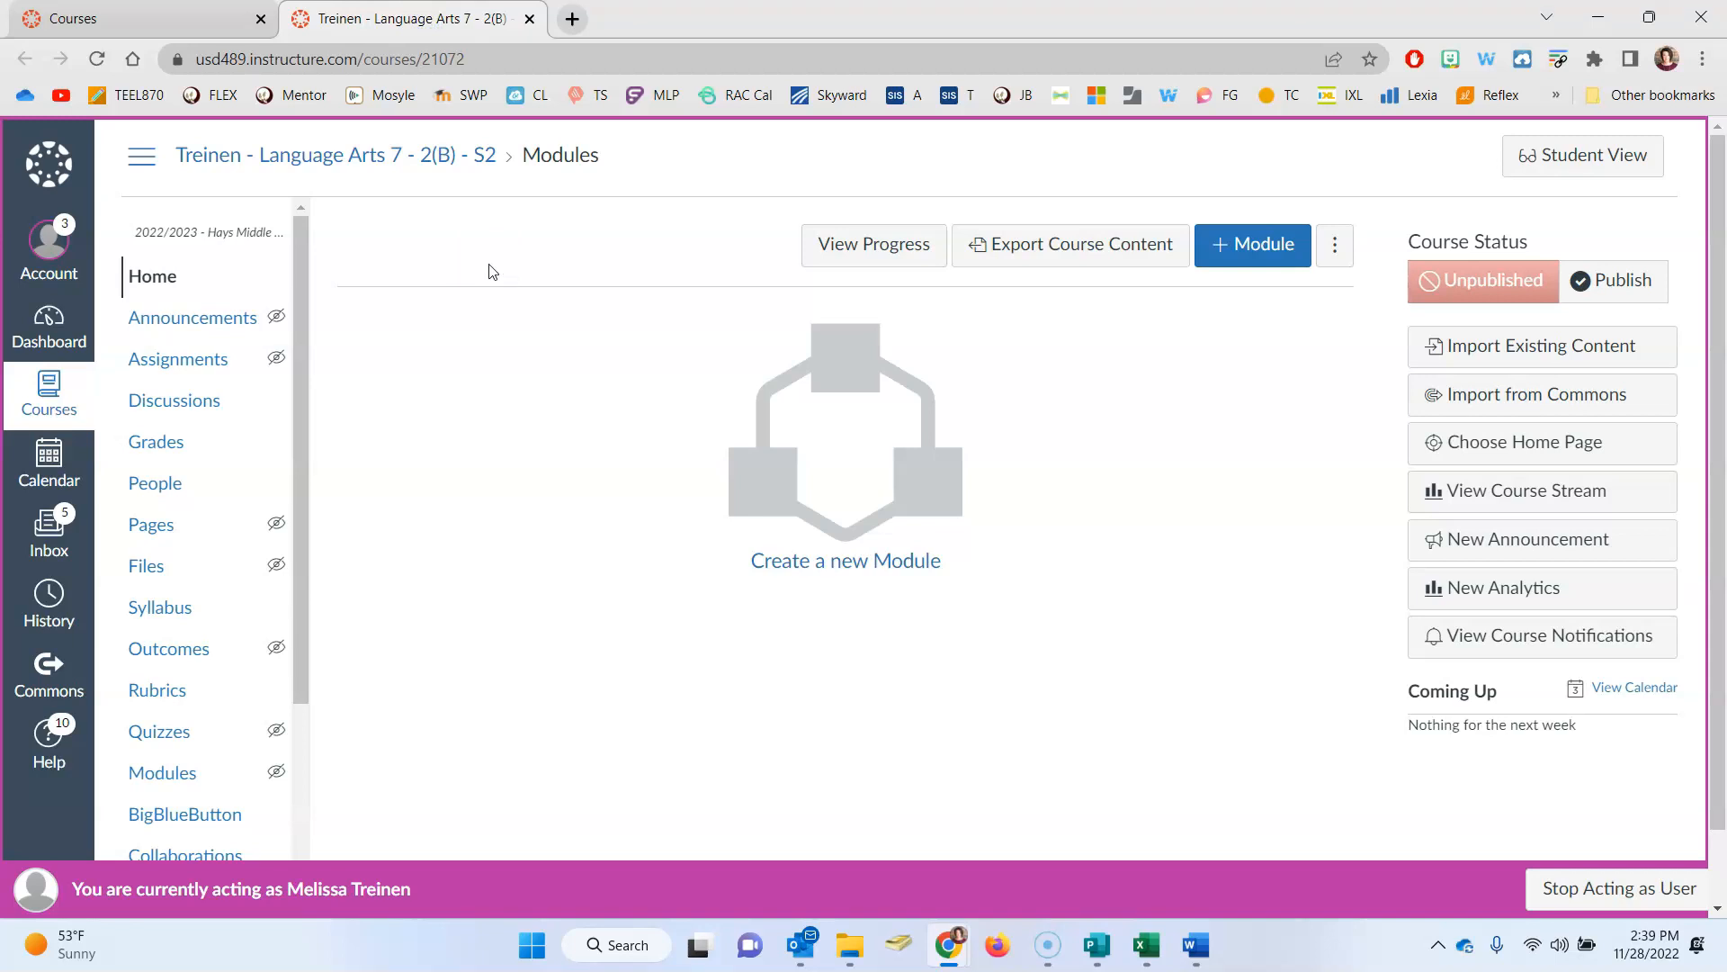
click(470, 312)
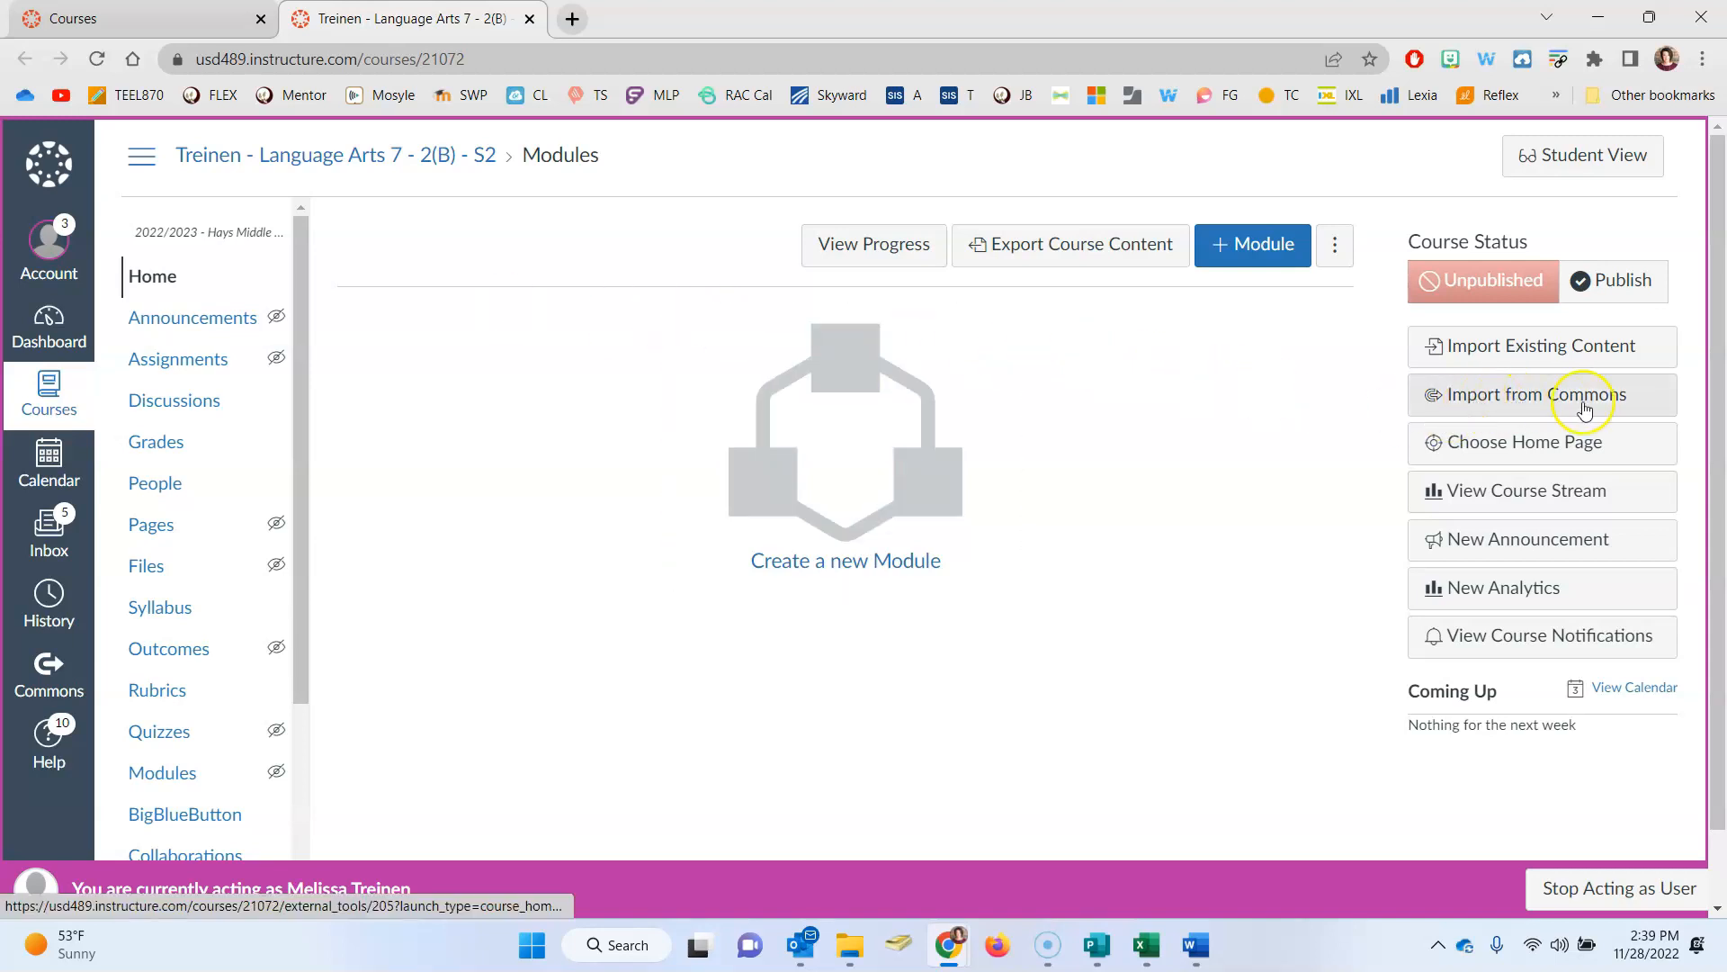
click(1541, 398)
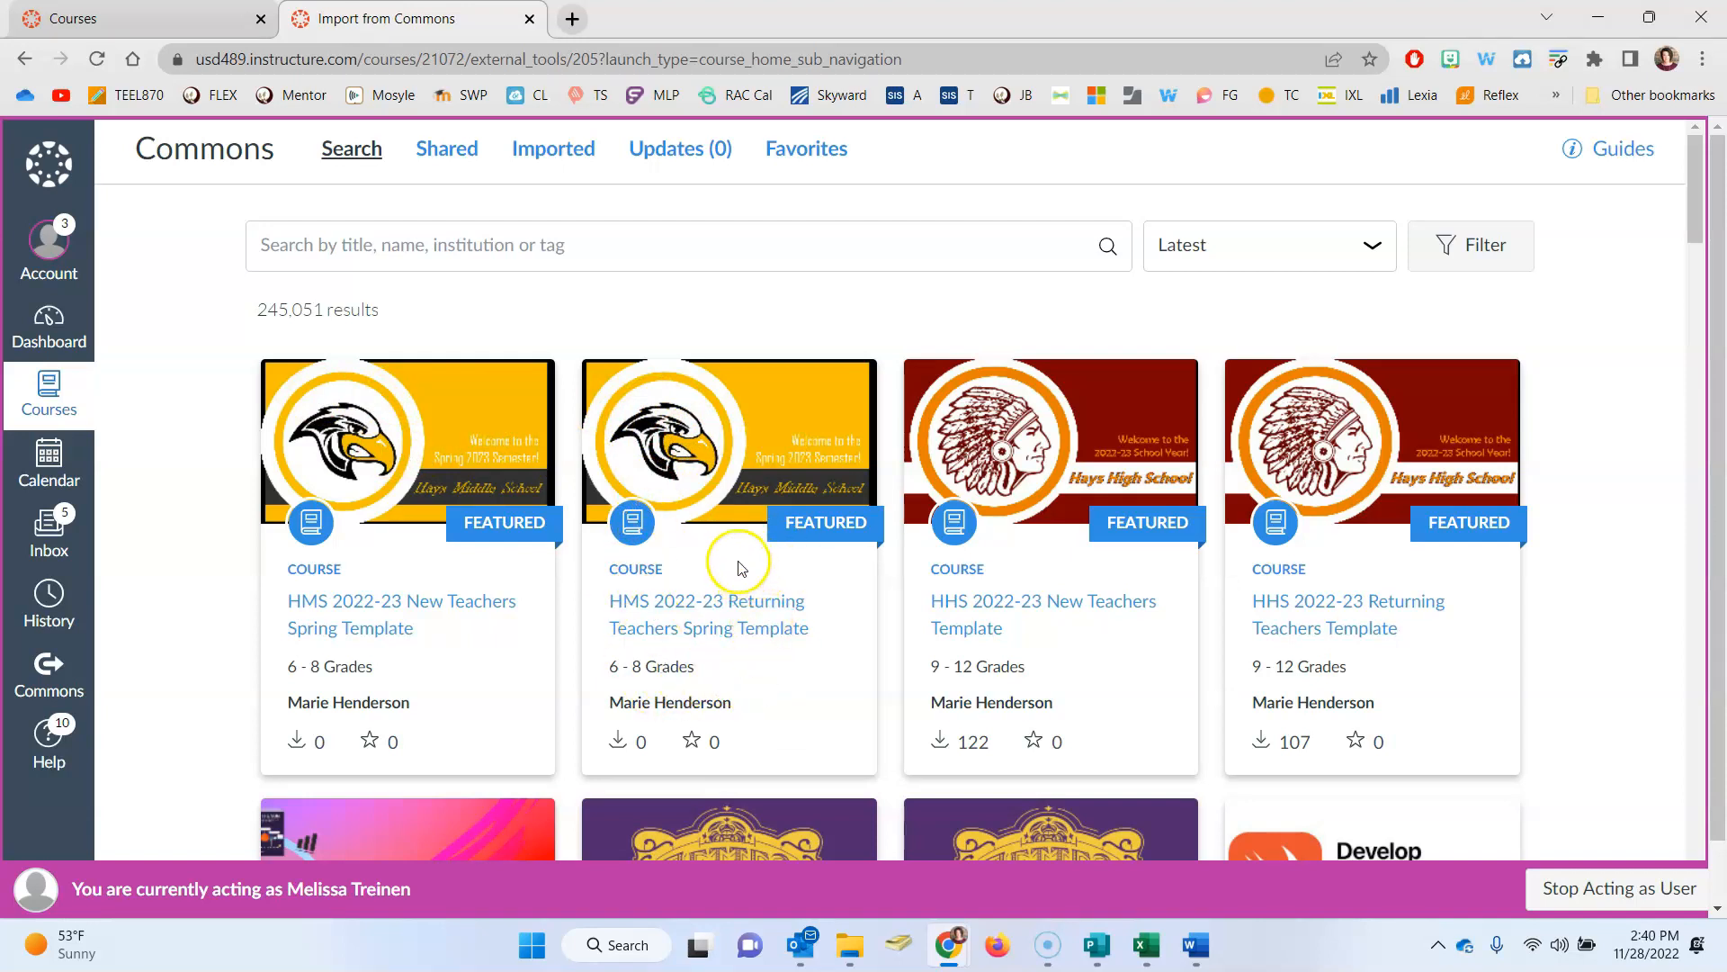
click(694, 613)
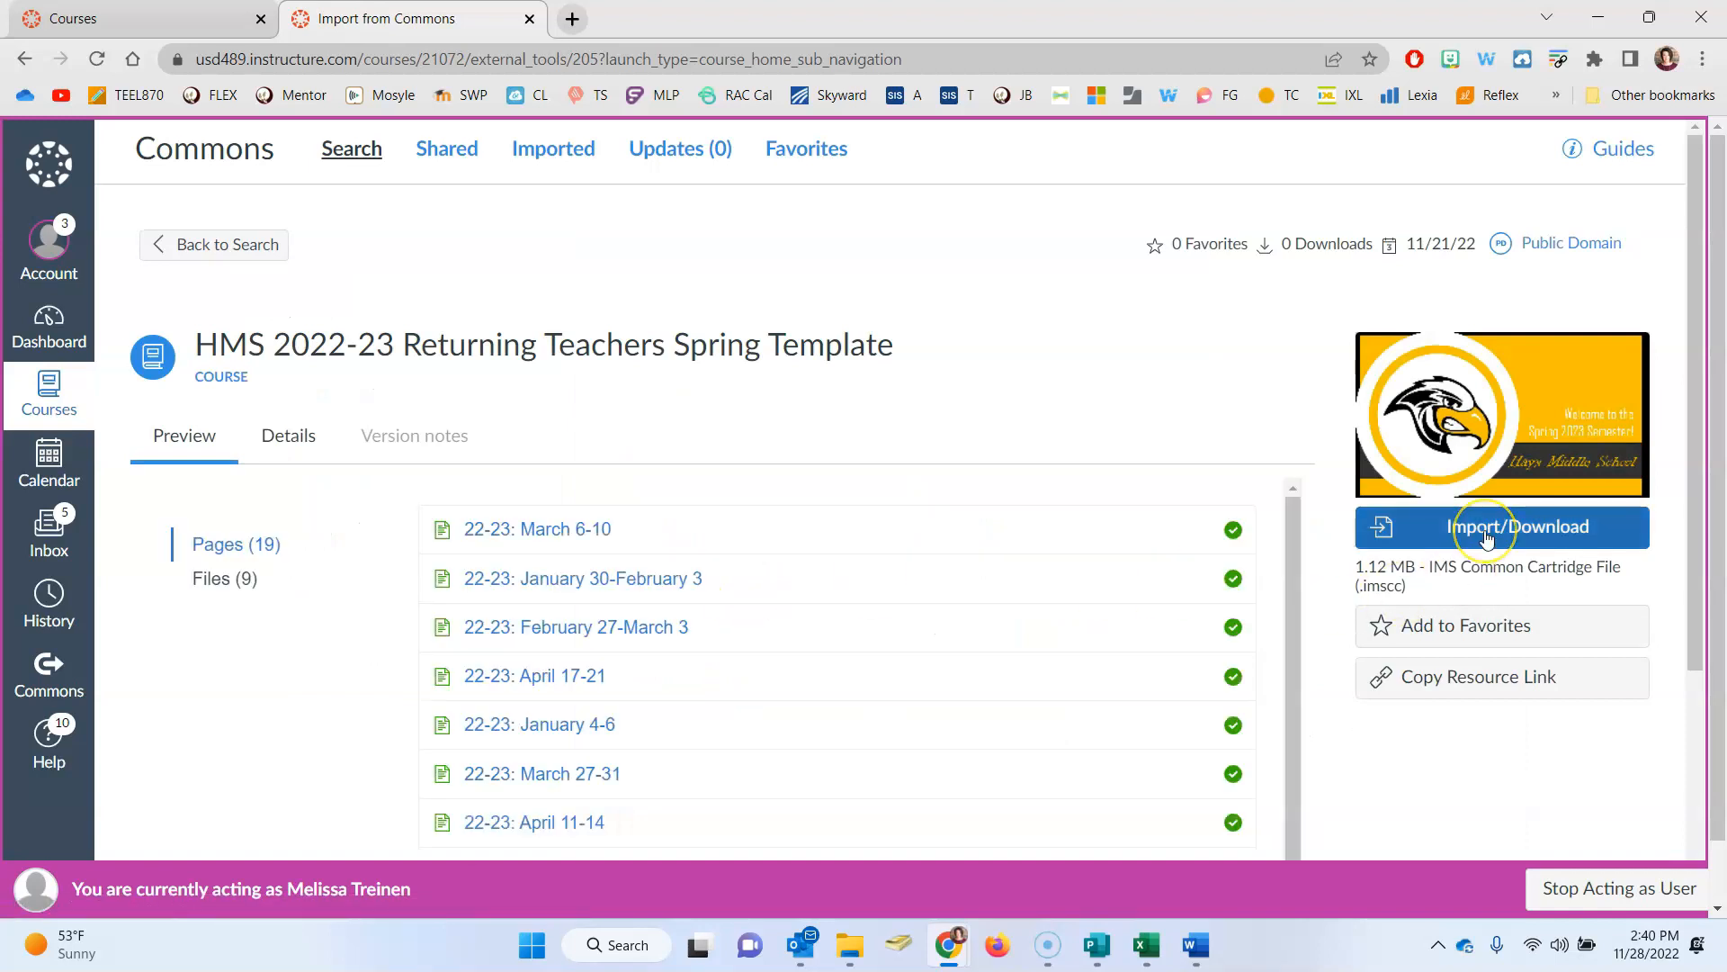
Step: Import the template into the Language Arts 7 - 2(B) - S2 and Reading 7 - 7(A) - S2 courses
click(1486, 534)
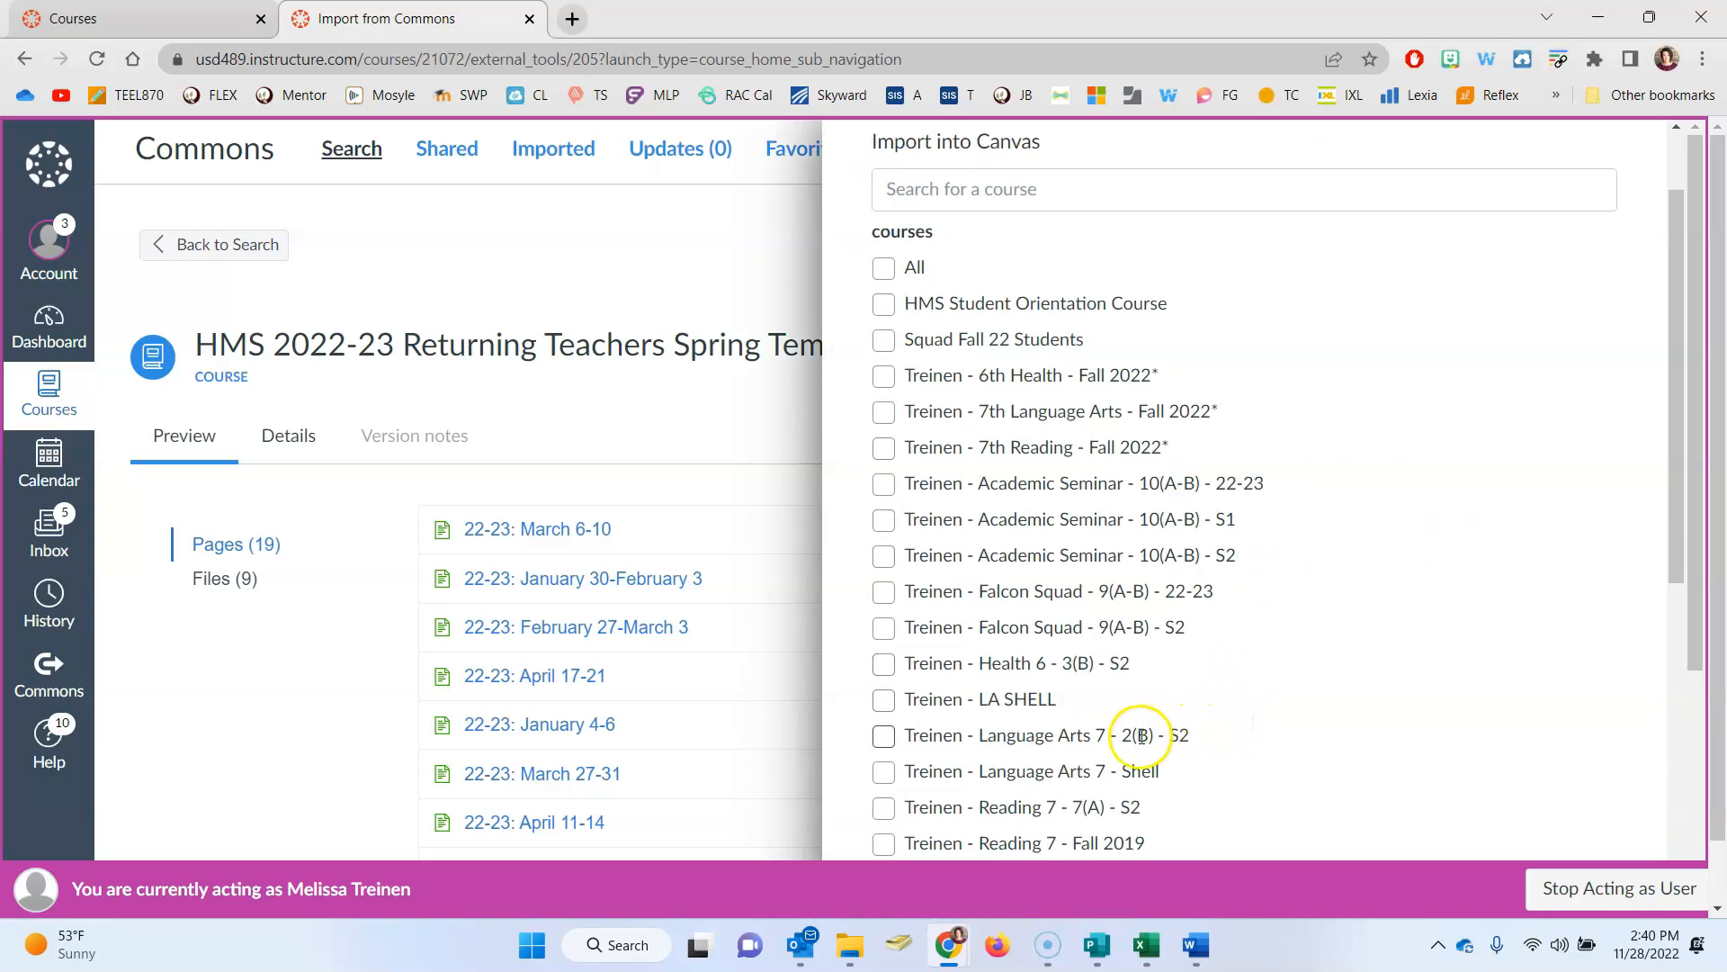
click(884, 736)
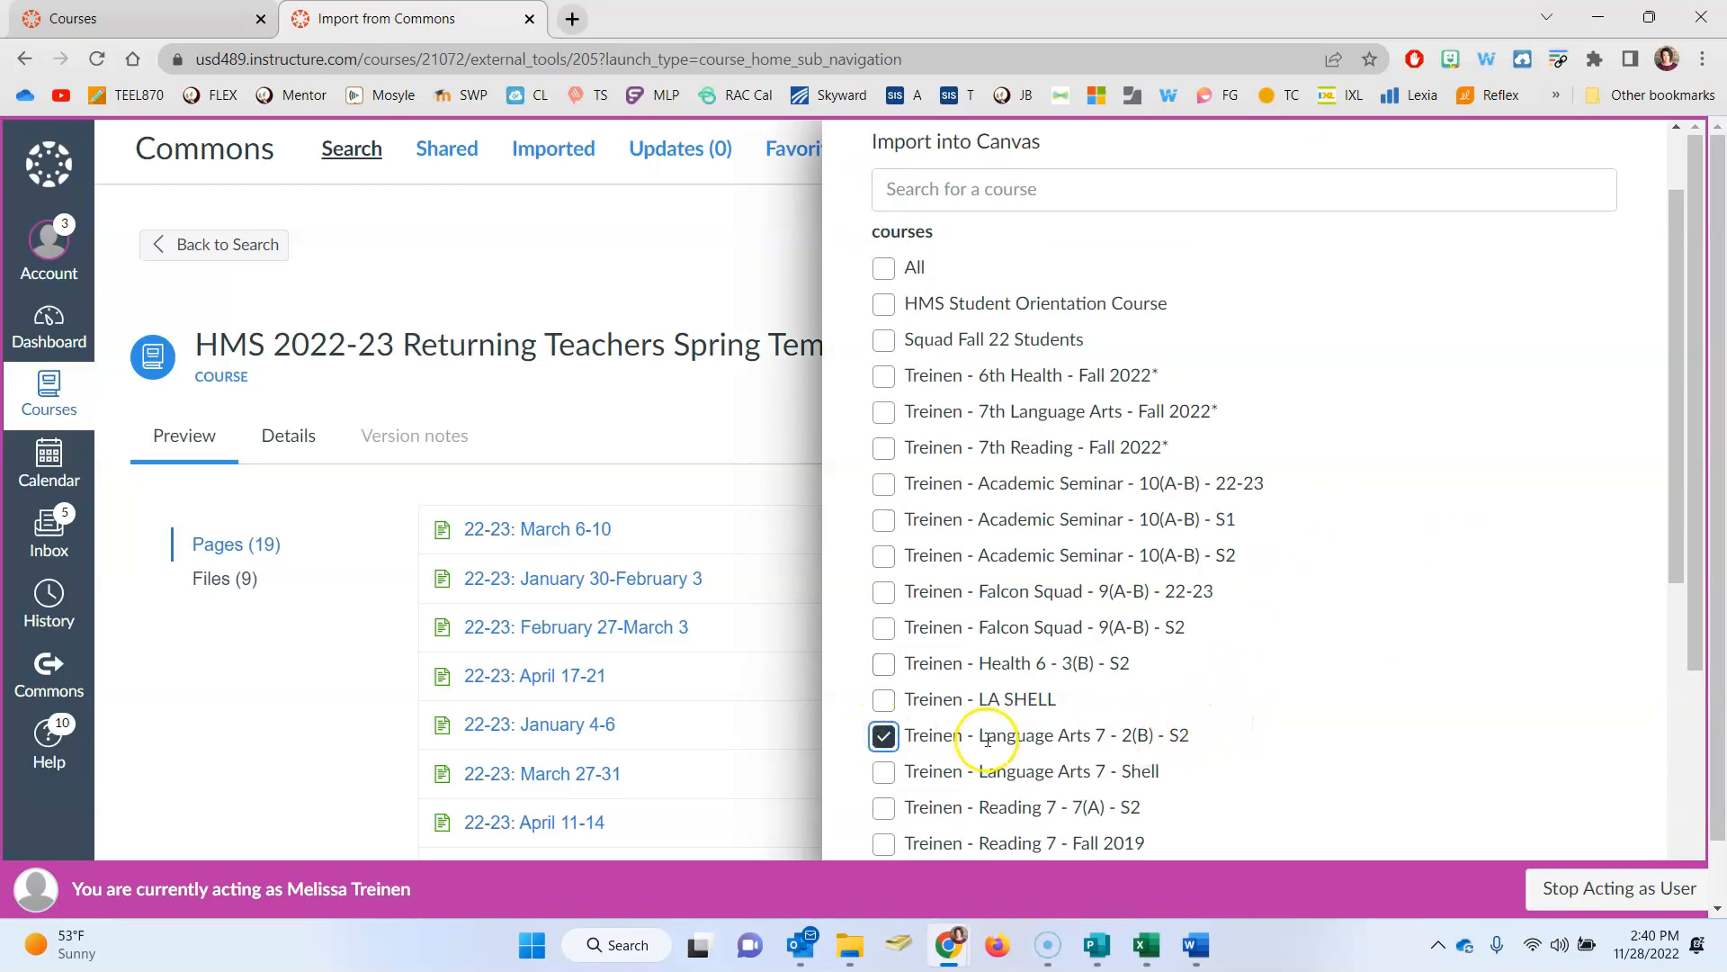
scroll(981, 734, down, 1)
scroll(988, 739, down, 1)
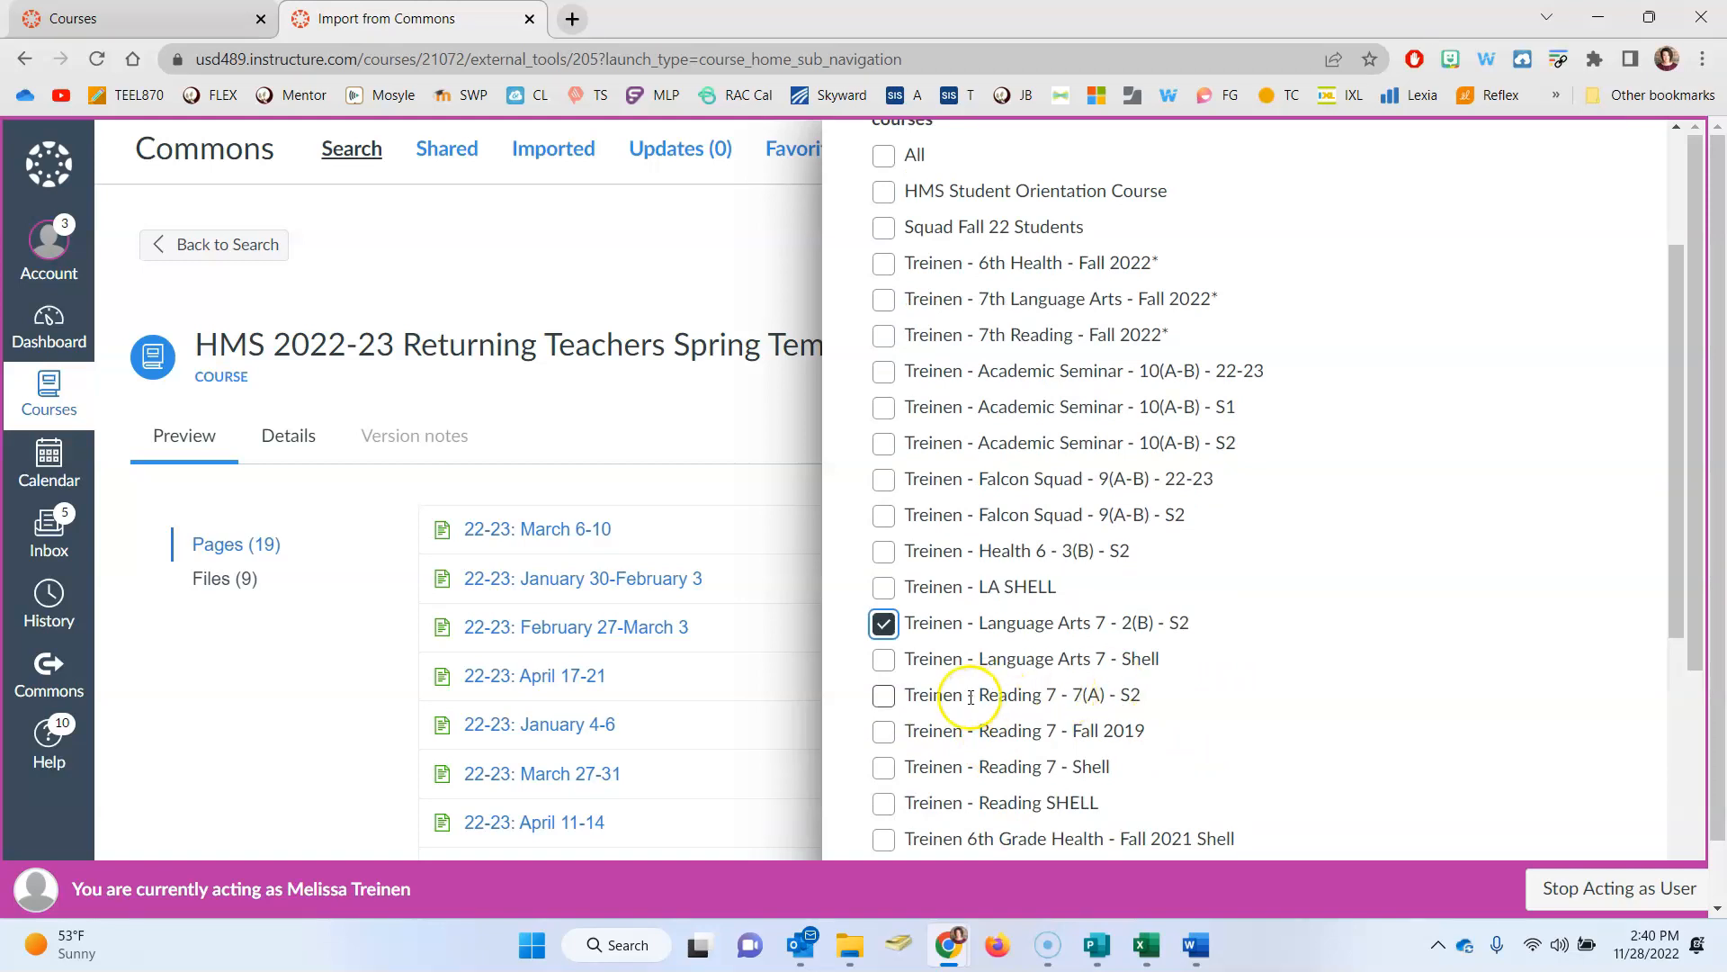
click(884, 698)
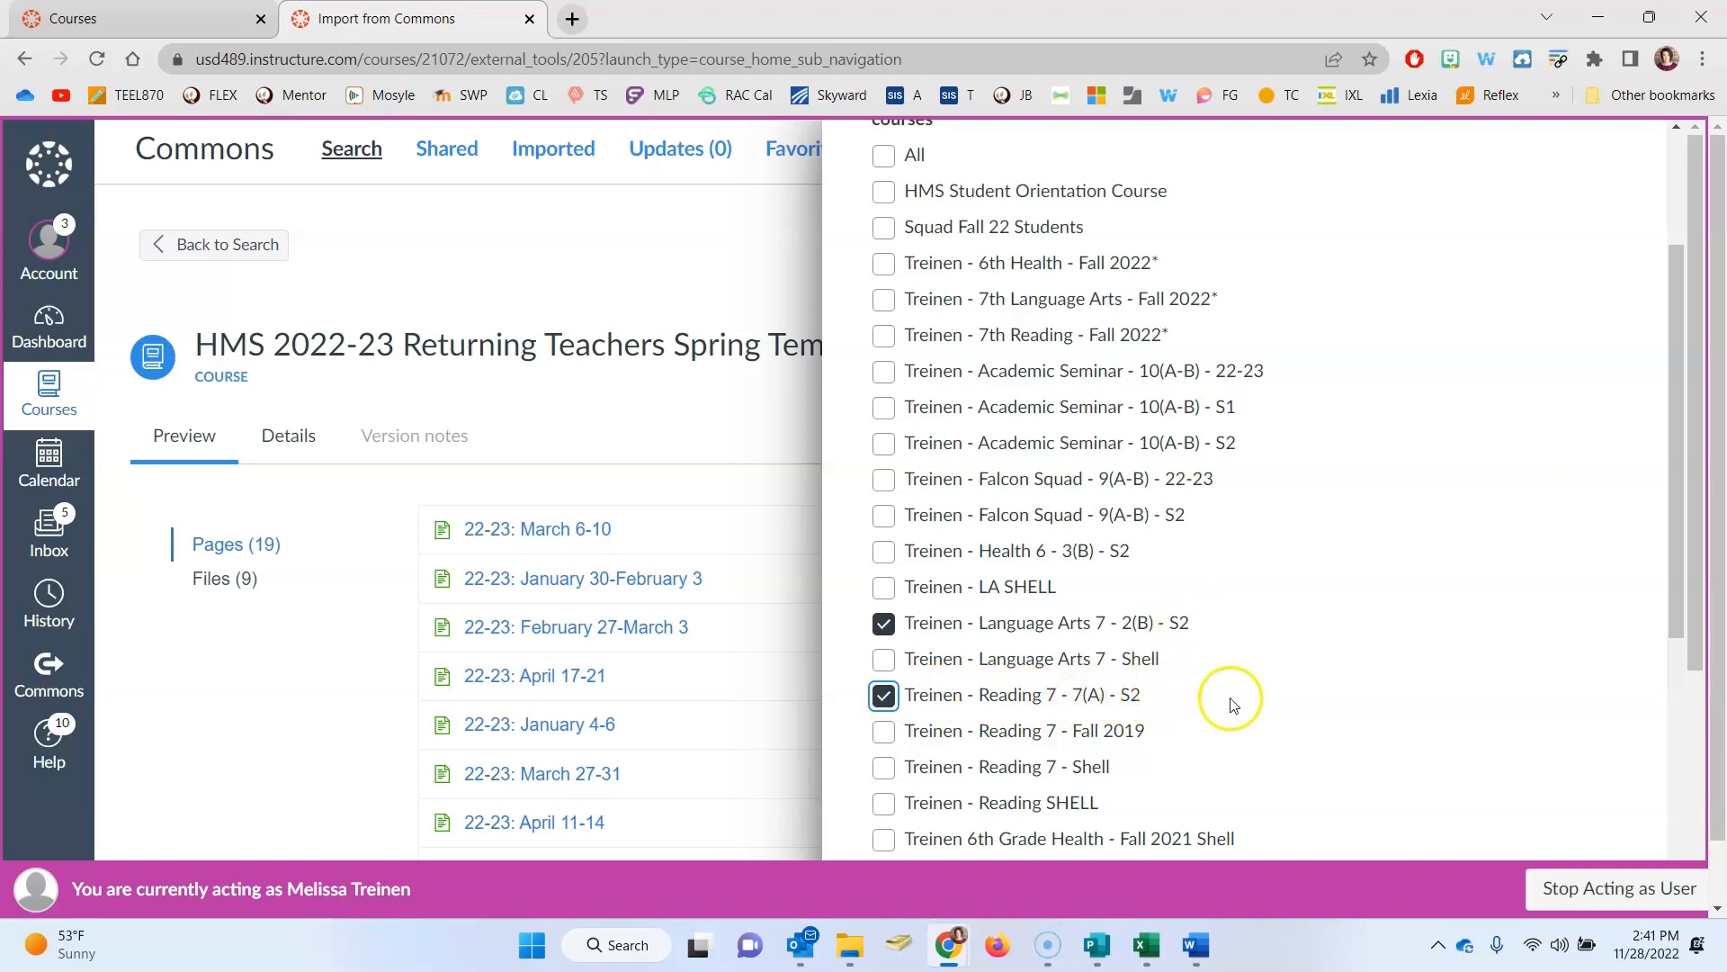
scroll(1246, 704, down, 3)
scroll(1262, 710, down, 3)
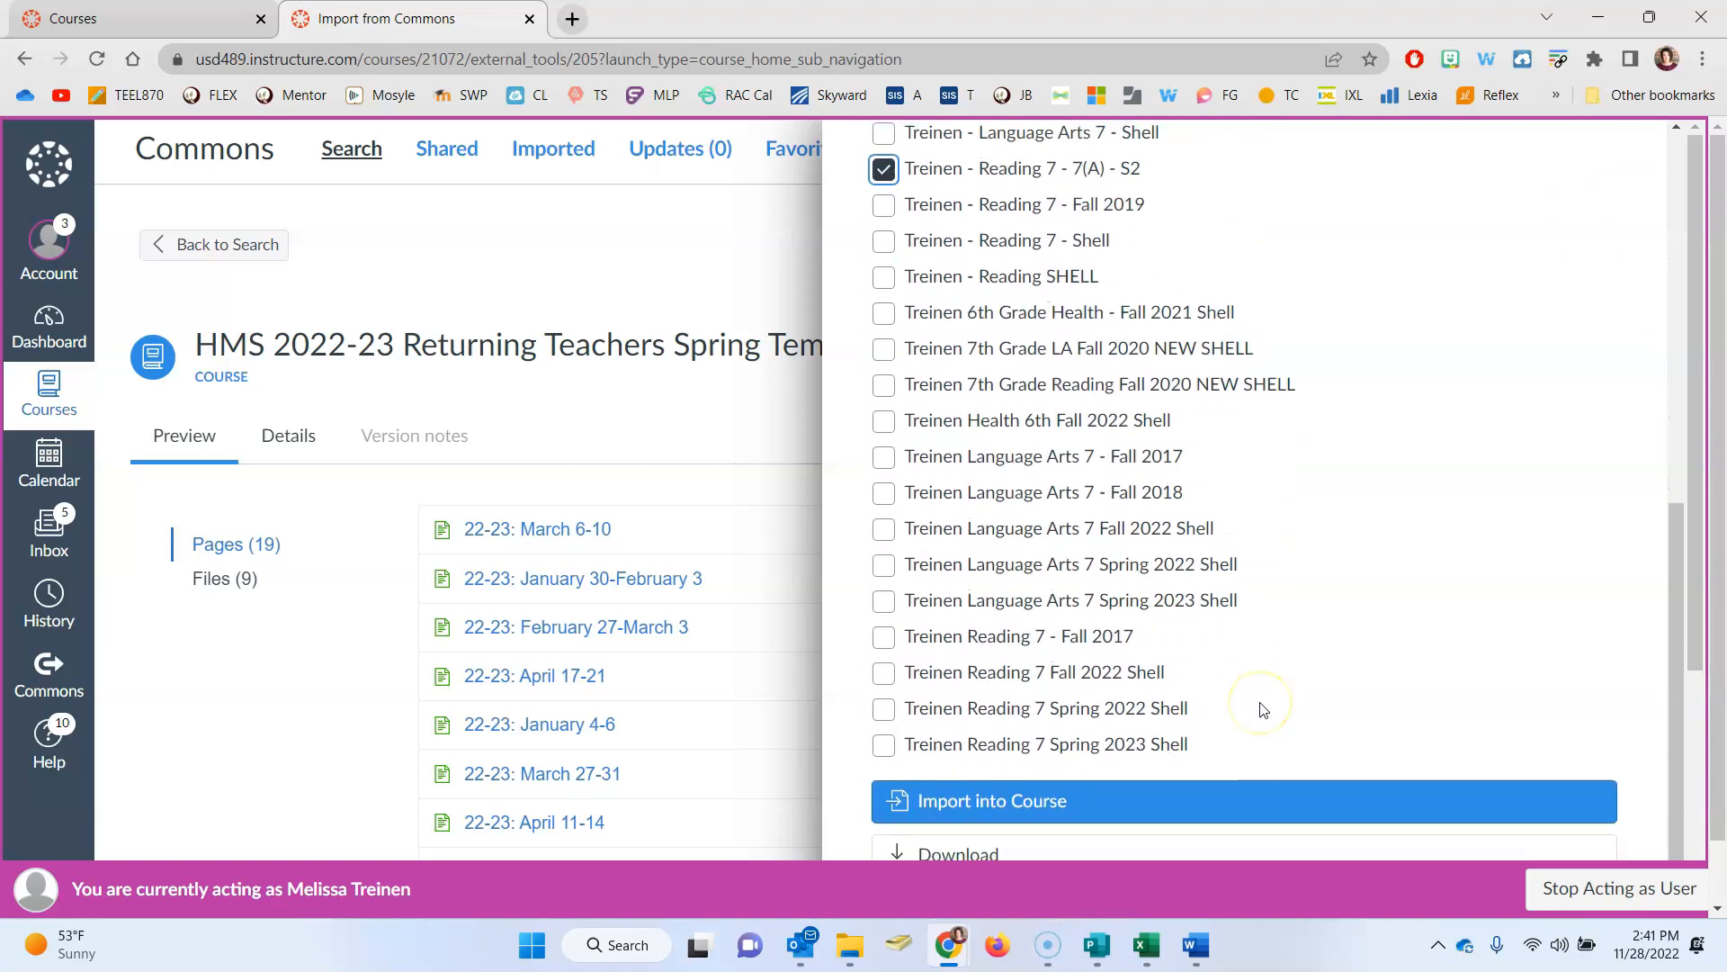
click(1062, 803)
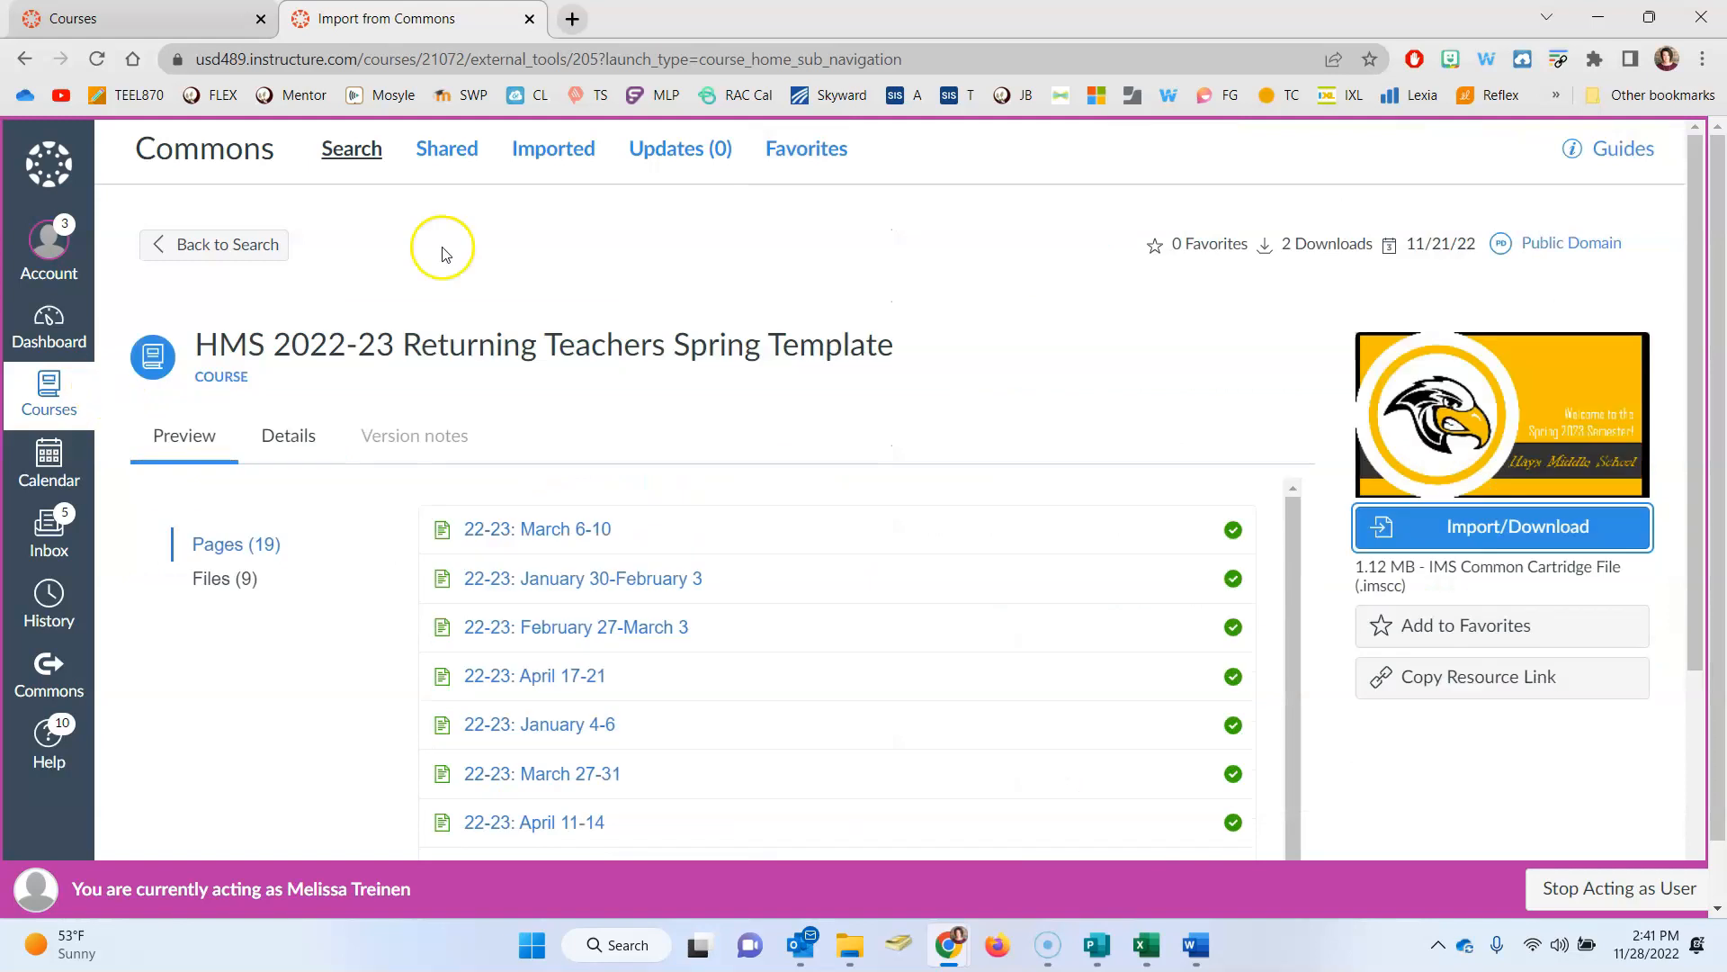
Step: Return to the Language Arts 7 - 2(B) - S2 course home page and open the course settings
drag(945, 59, 461, 57)
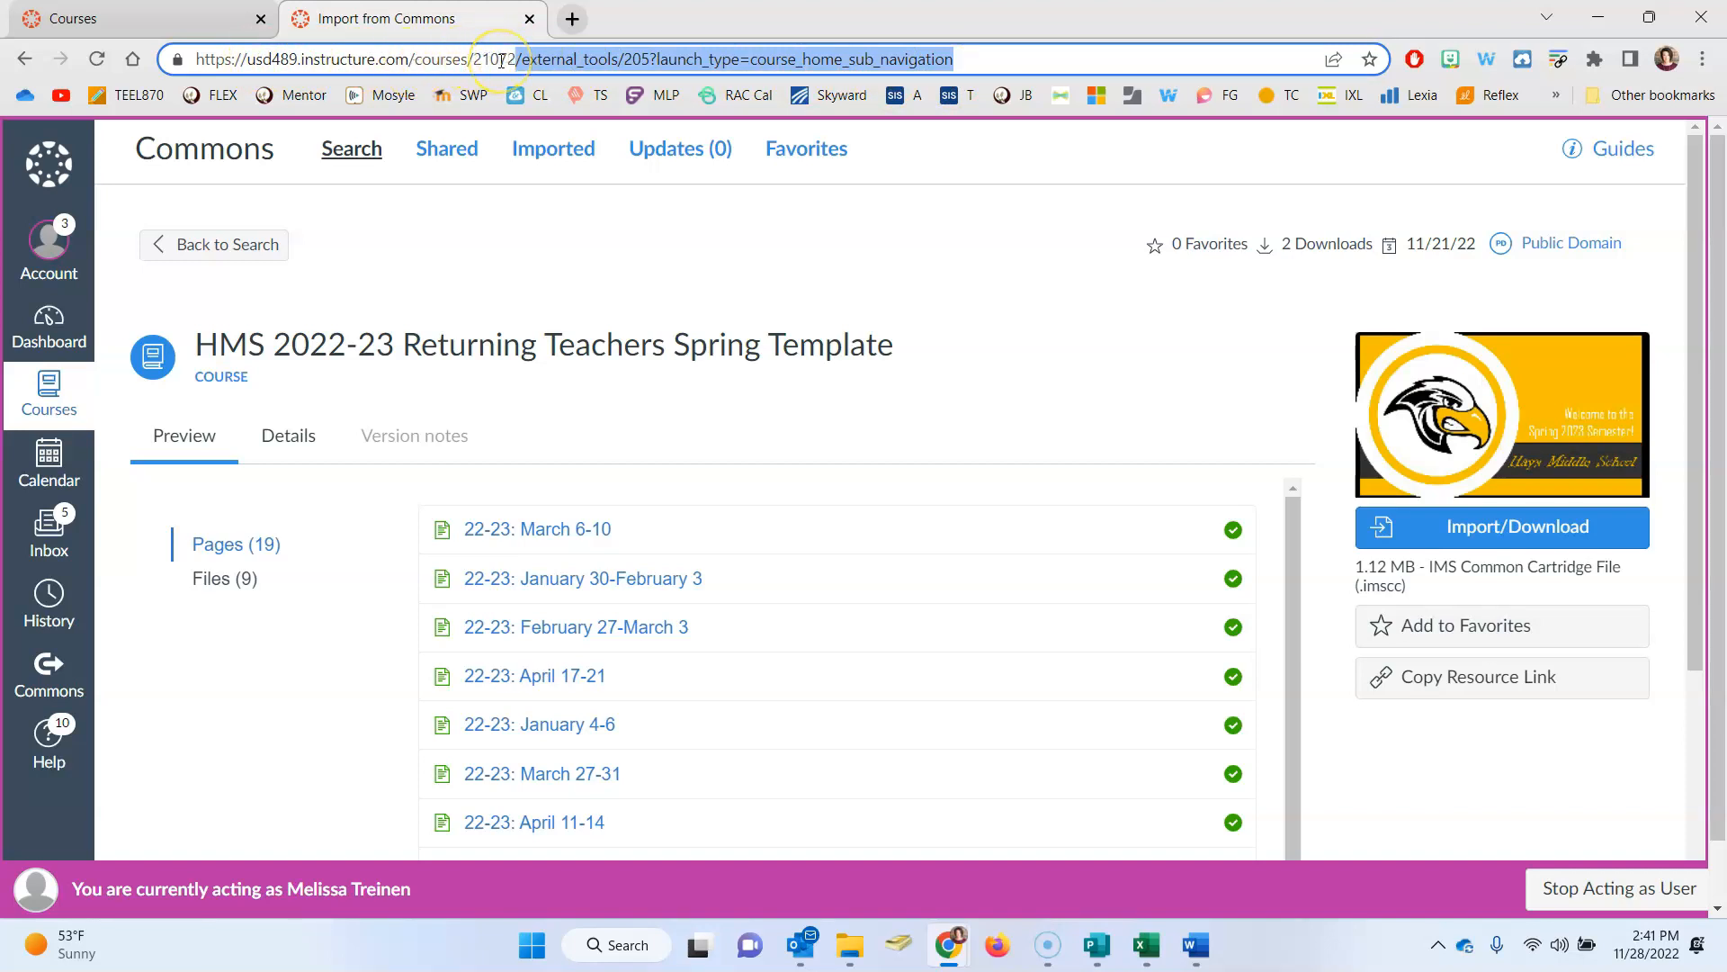
key(BackSpace)
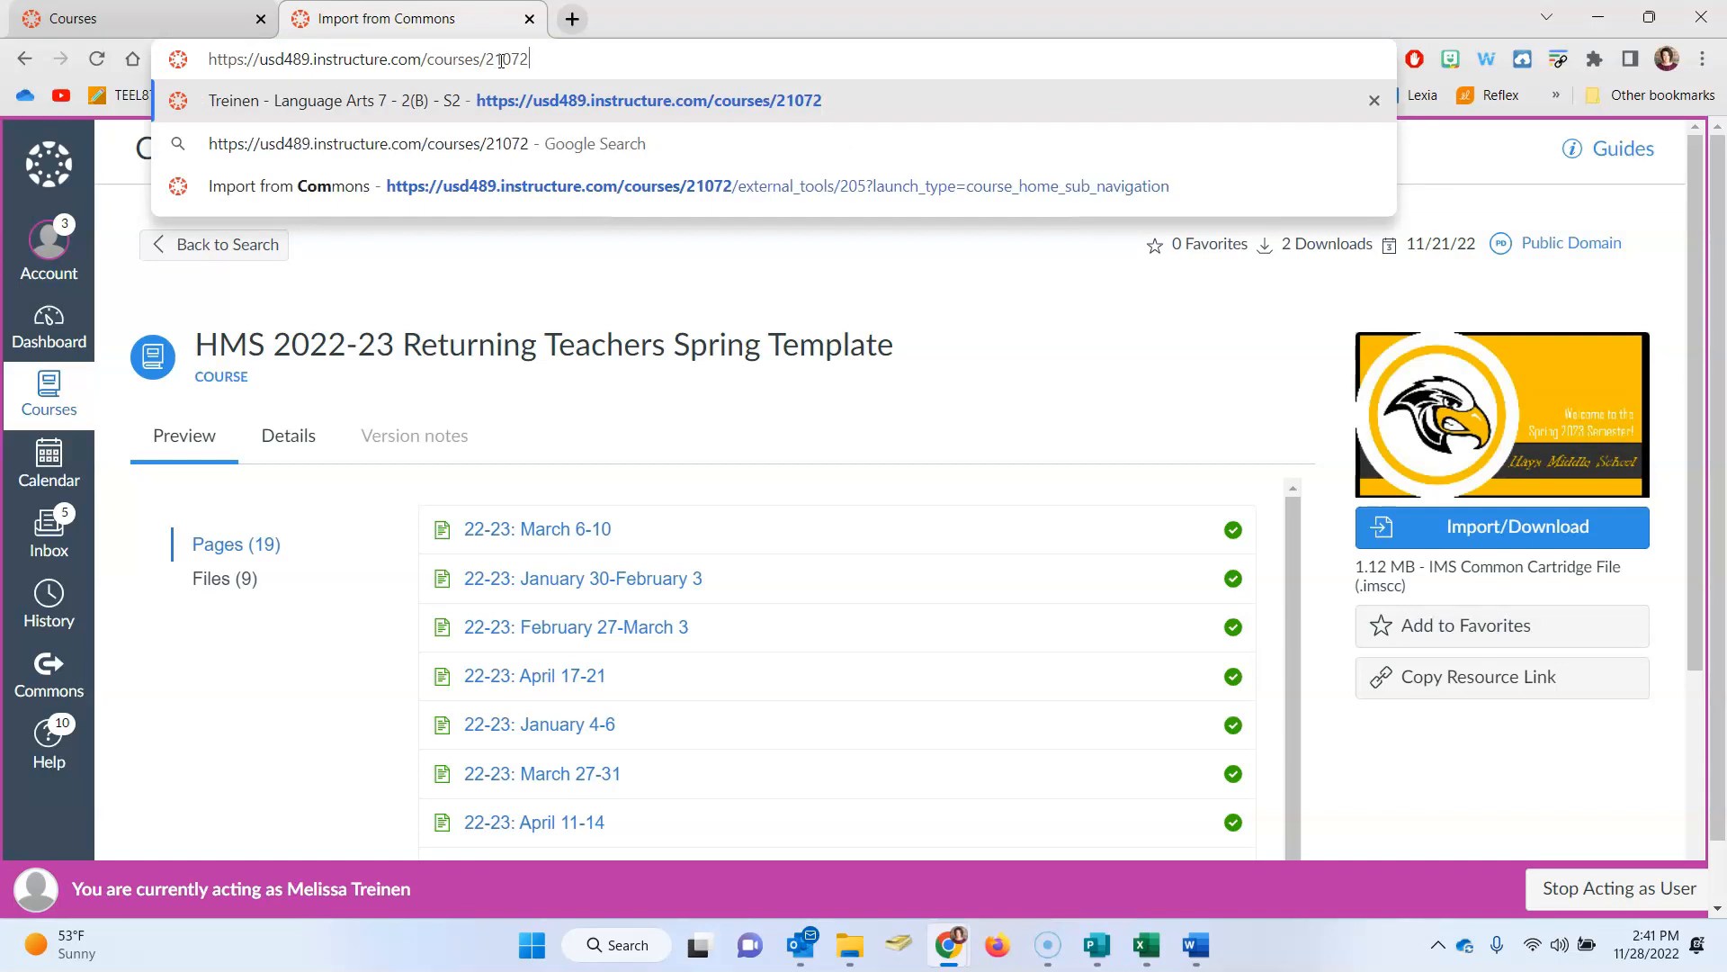
key(Return)
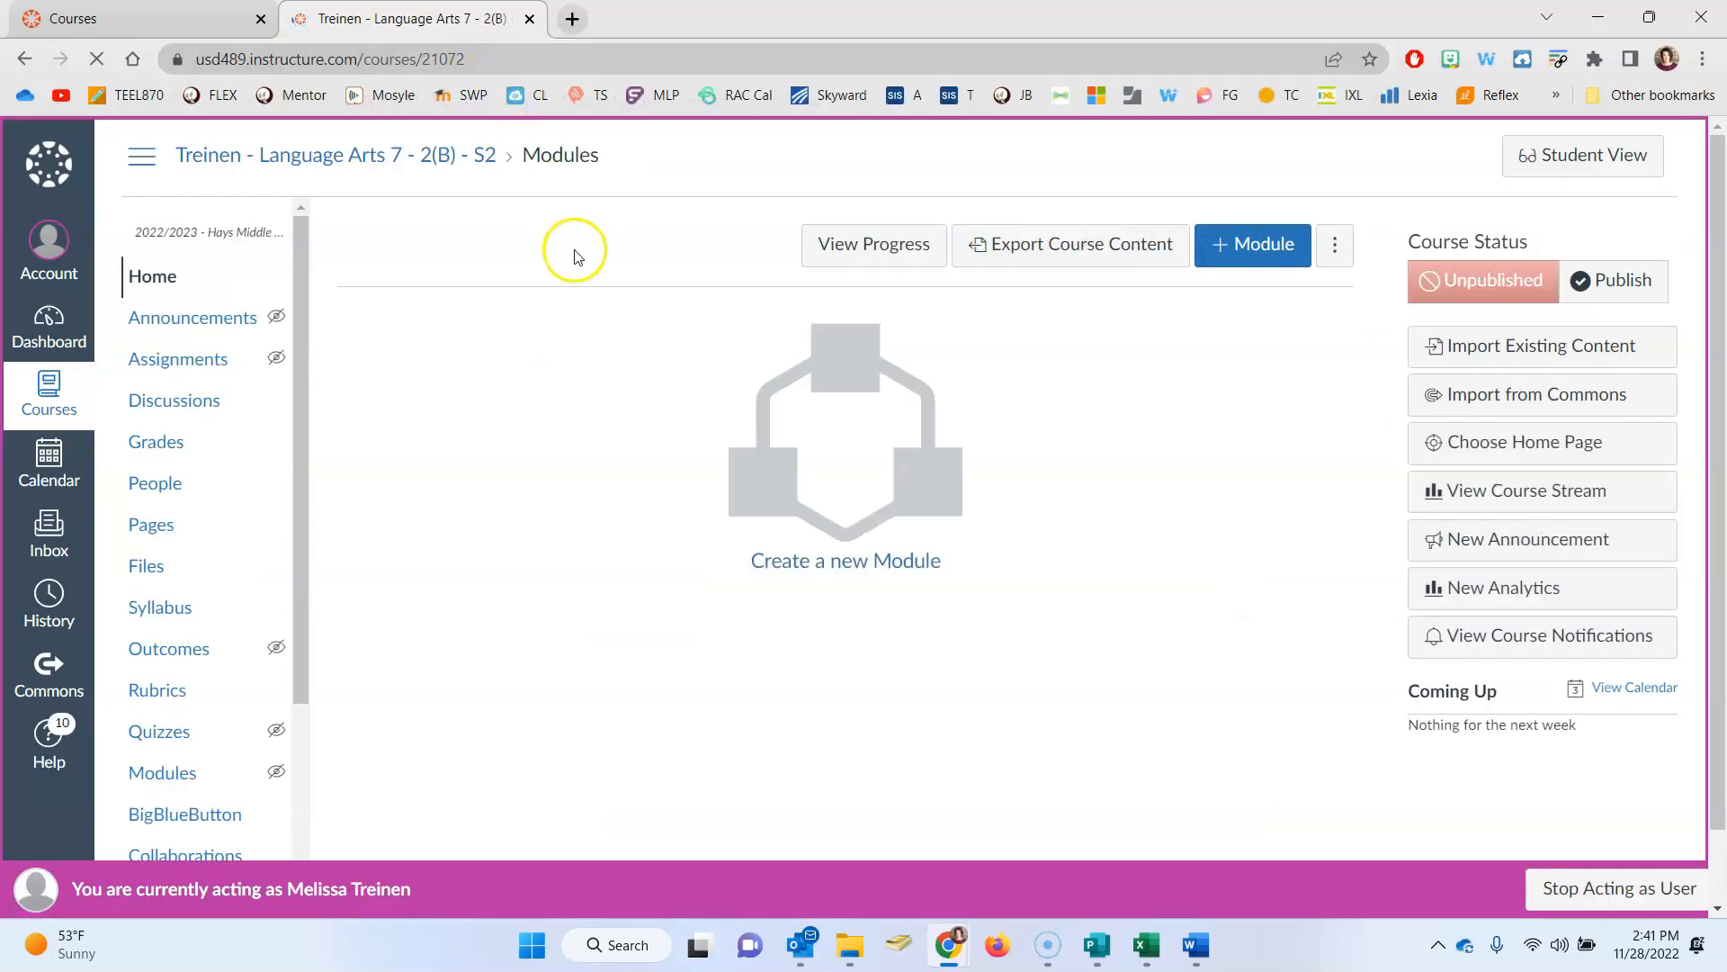
scroll(220, 451, down, 5)
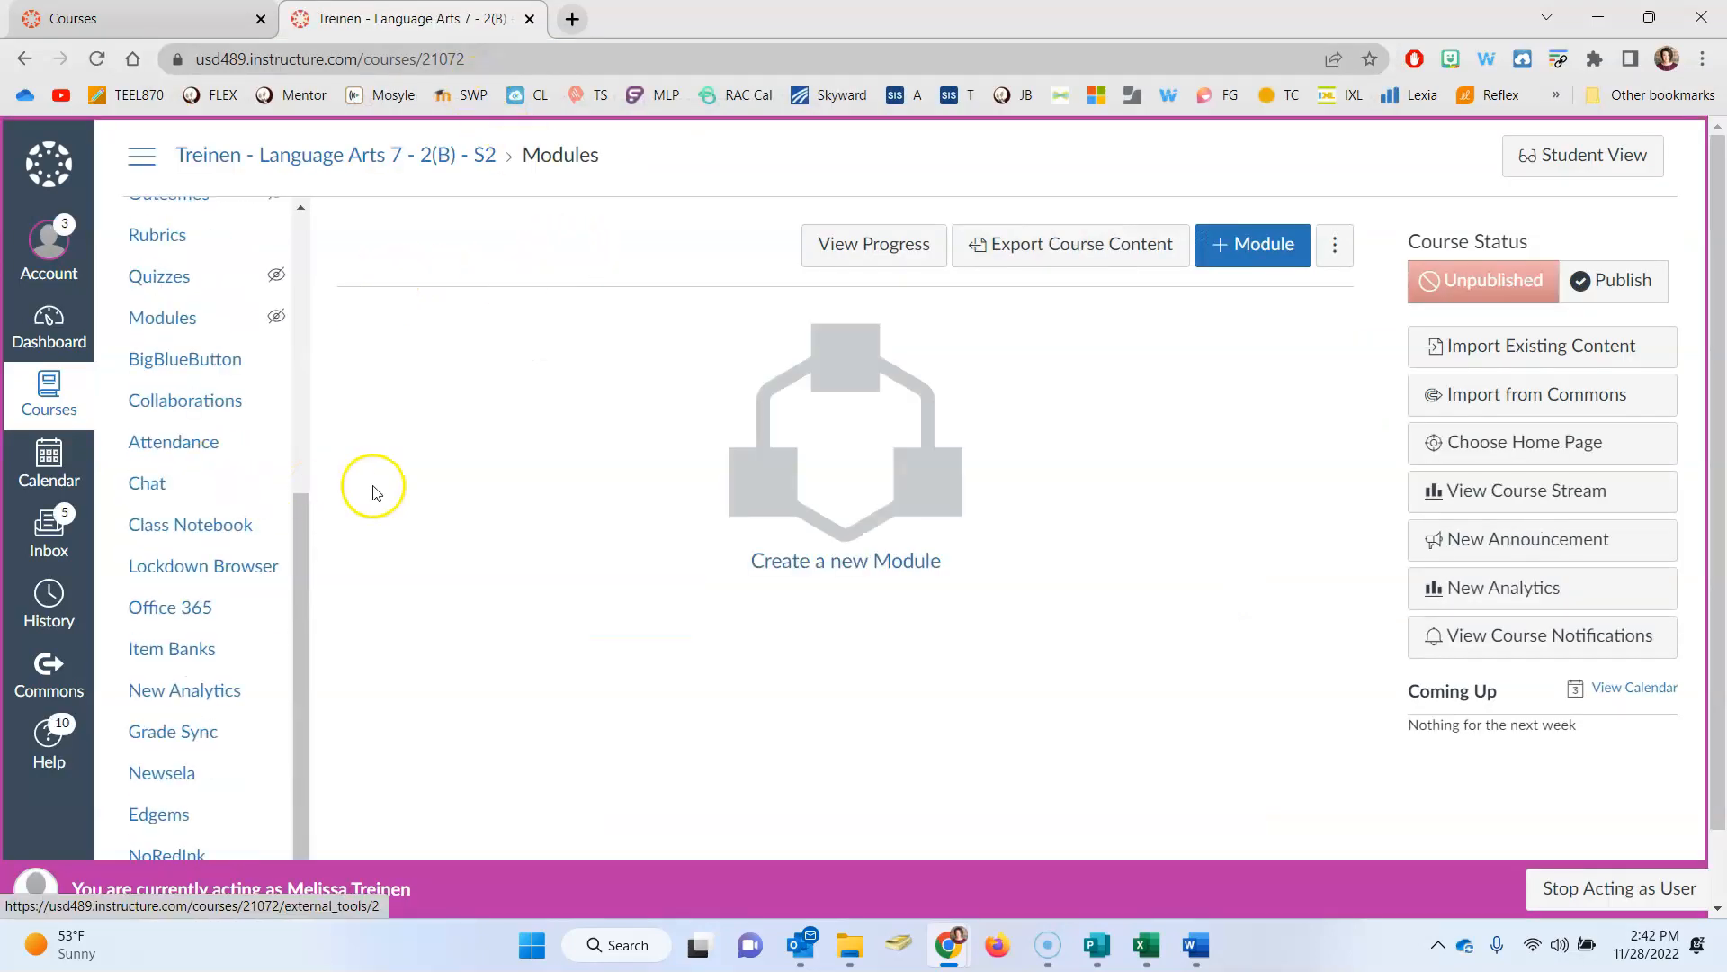
scroll(193, 687, down, 1)
click(153, 809)
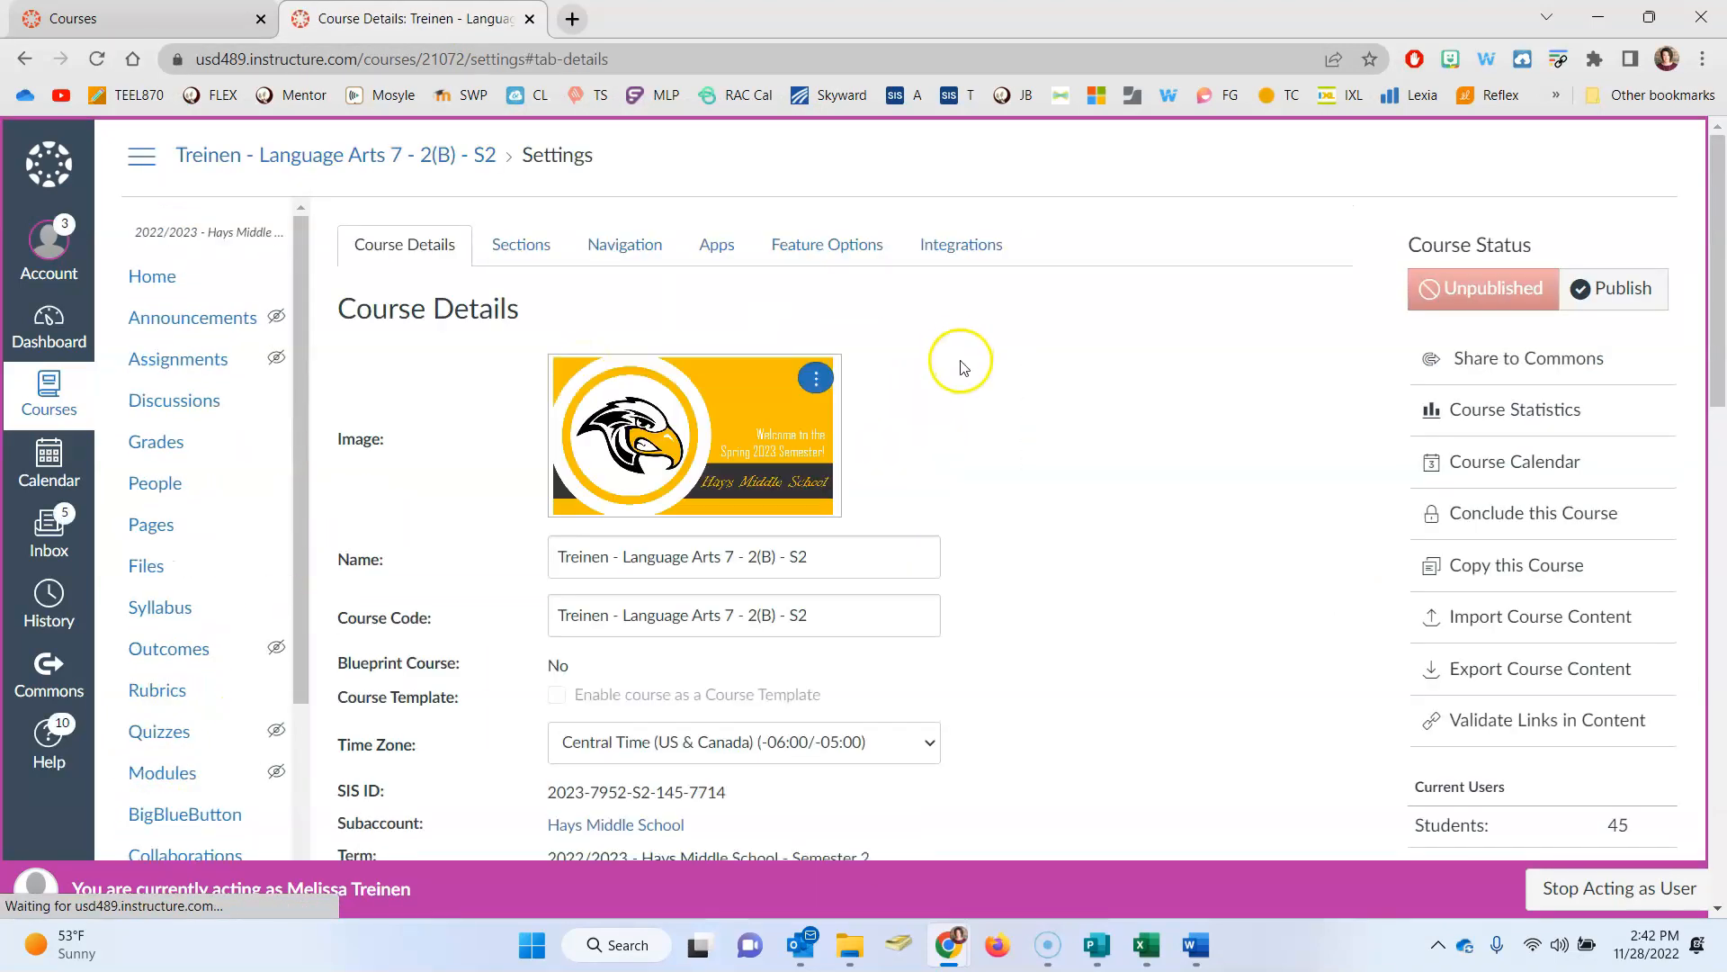
Step: Replace the course name with the copied shell name, changing its ending so it reads "Language Arts 7 Spring 2023 Students" after the teacher's surname
click(833, 565)
key(ctrl+a)
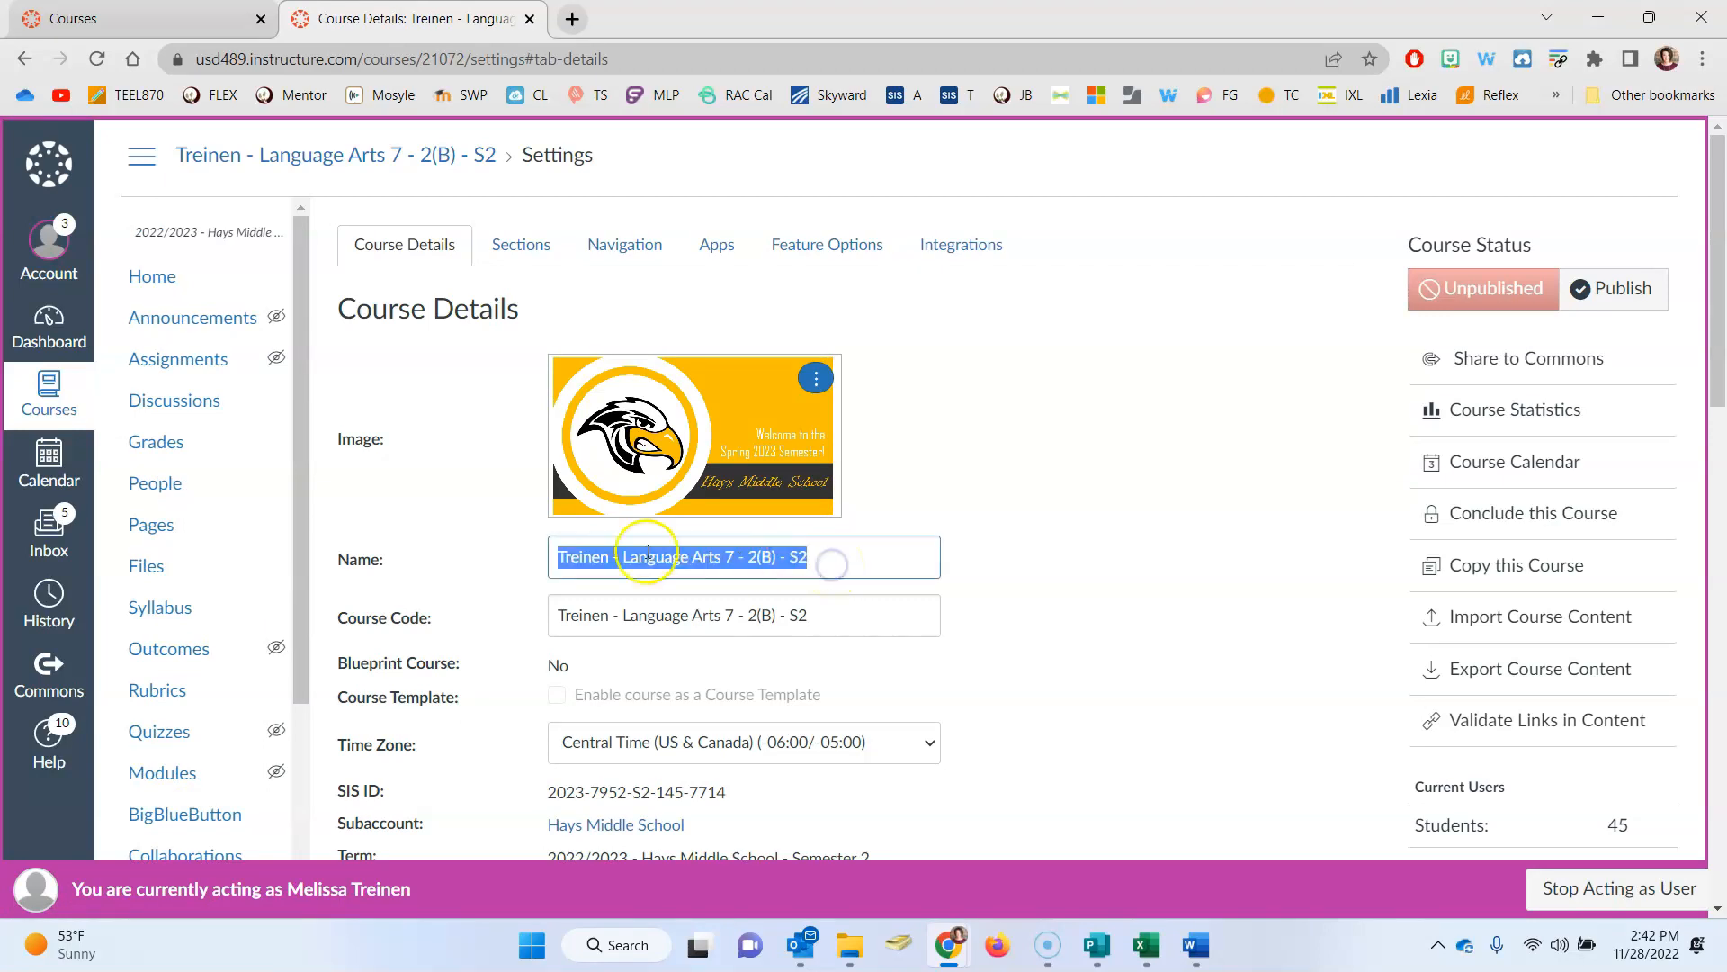
text(Treinen Language Arts 7 Spring 2023 Shell)
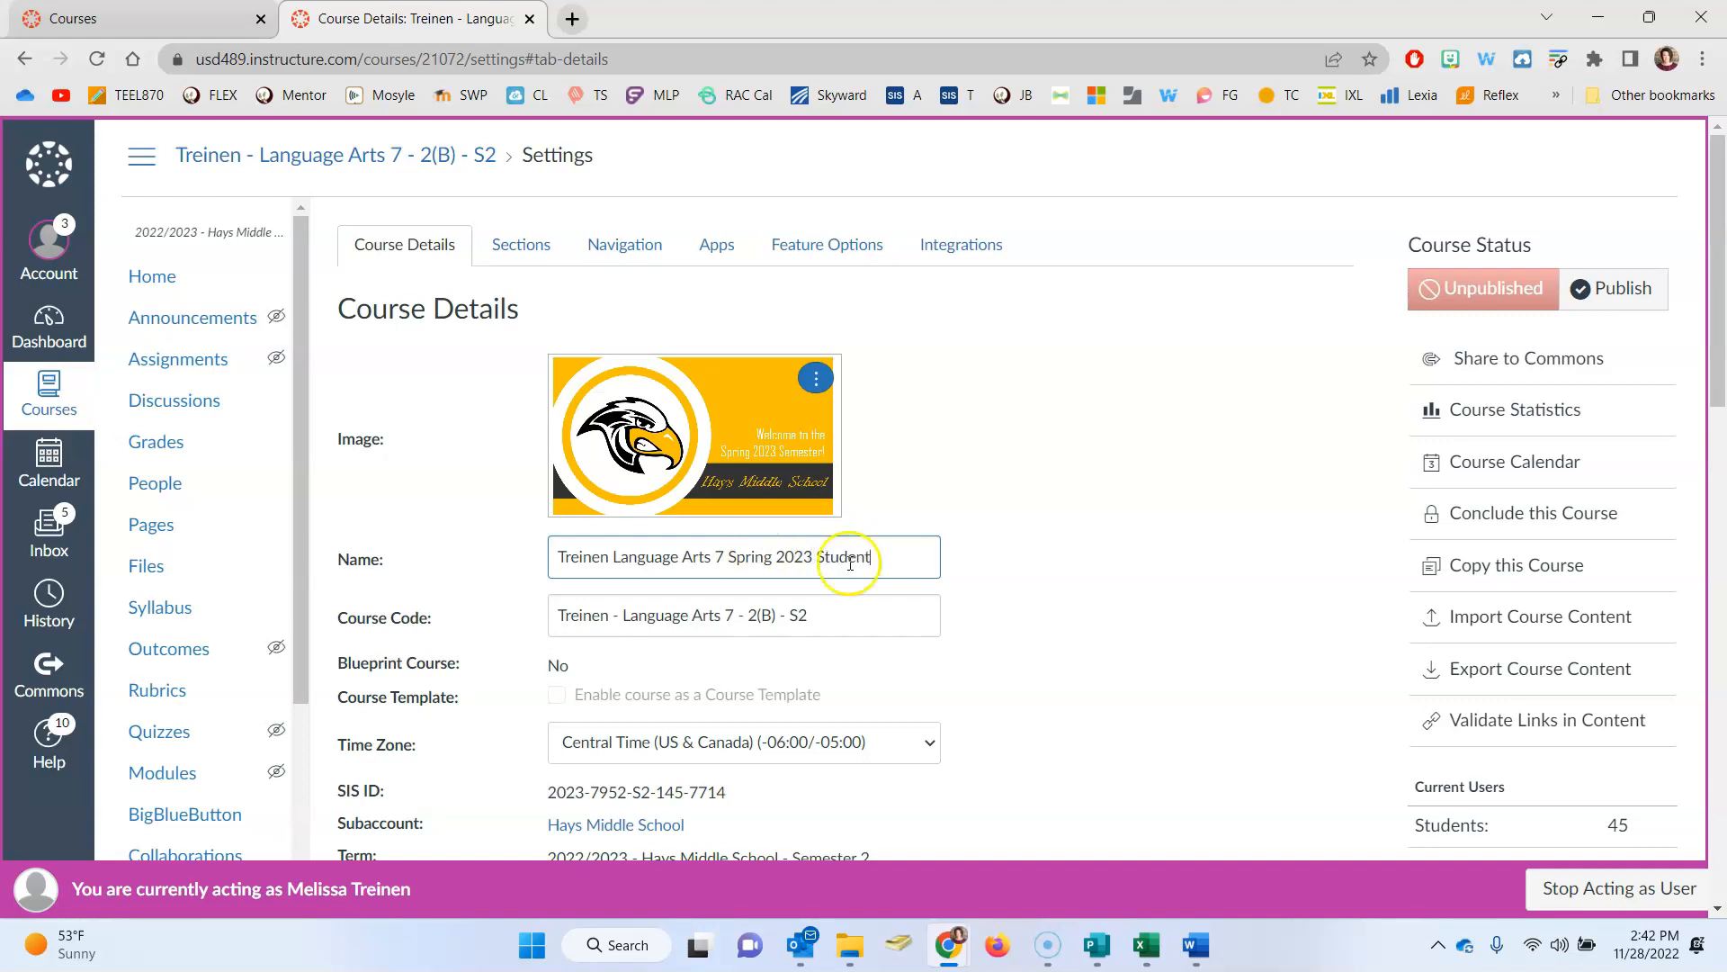
Step: Set the course code to the teacher's surname followed by "Language Arts 7 Sp23 Students"
click(837, 625)
key(ctrl+a)
text(Treinen Language Arts 7 Spring 2023 Shell)
drag(866, 616, 756, 617)
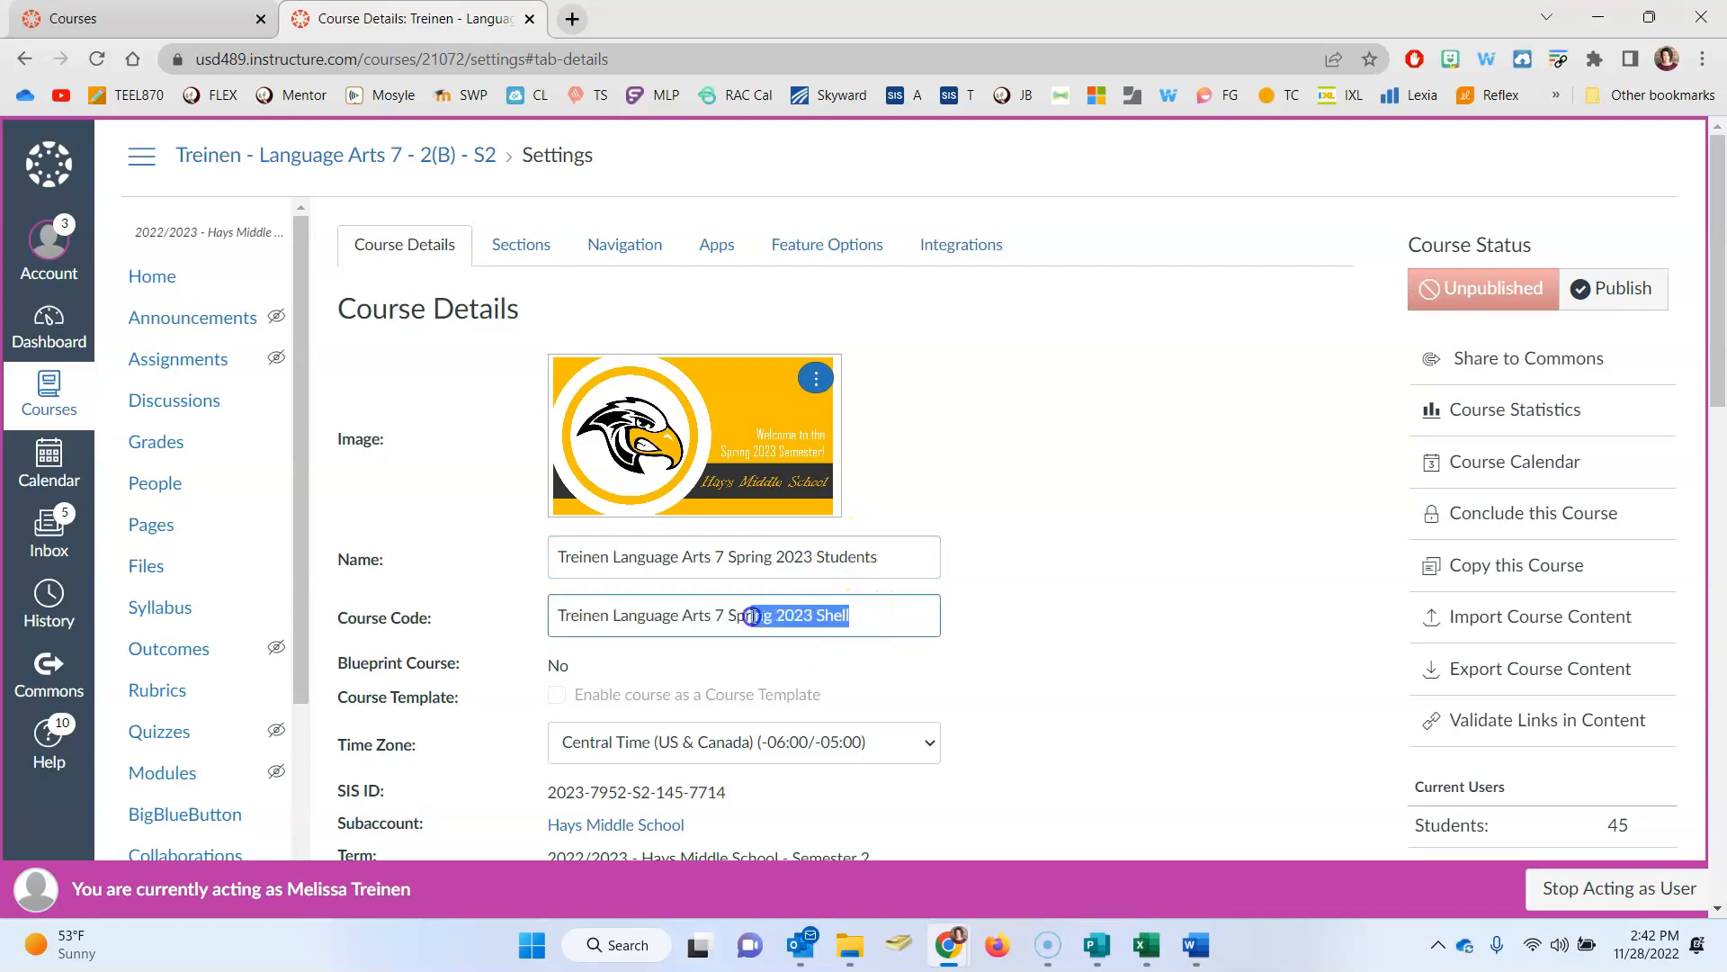
text(23)
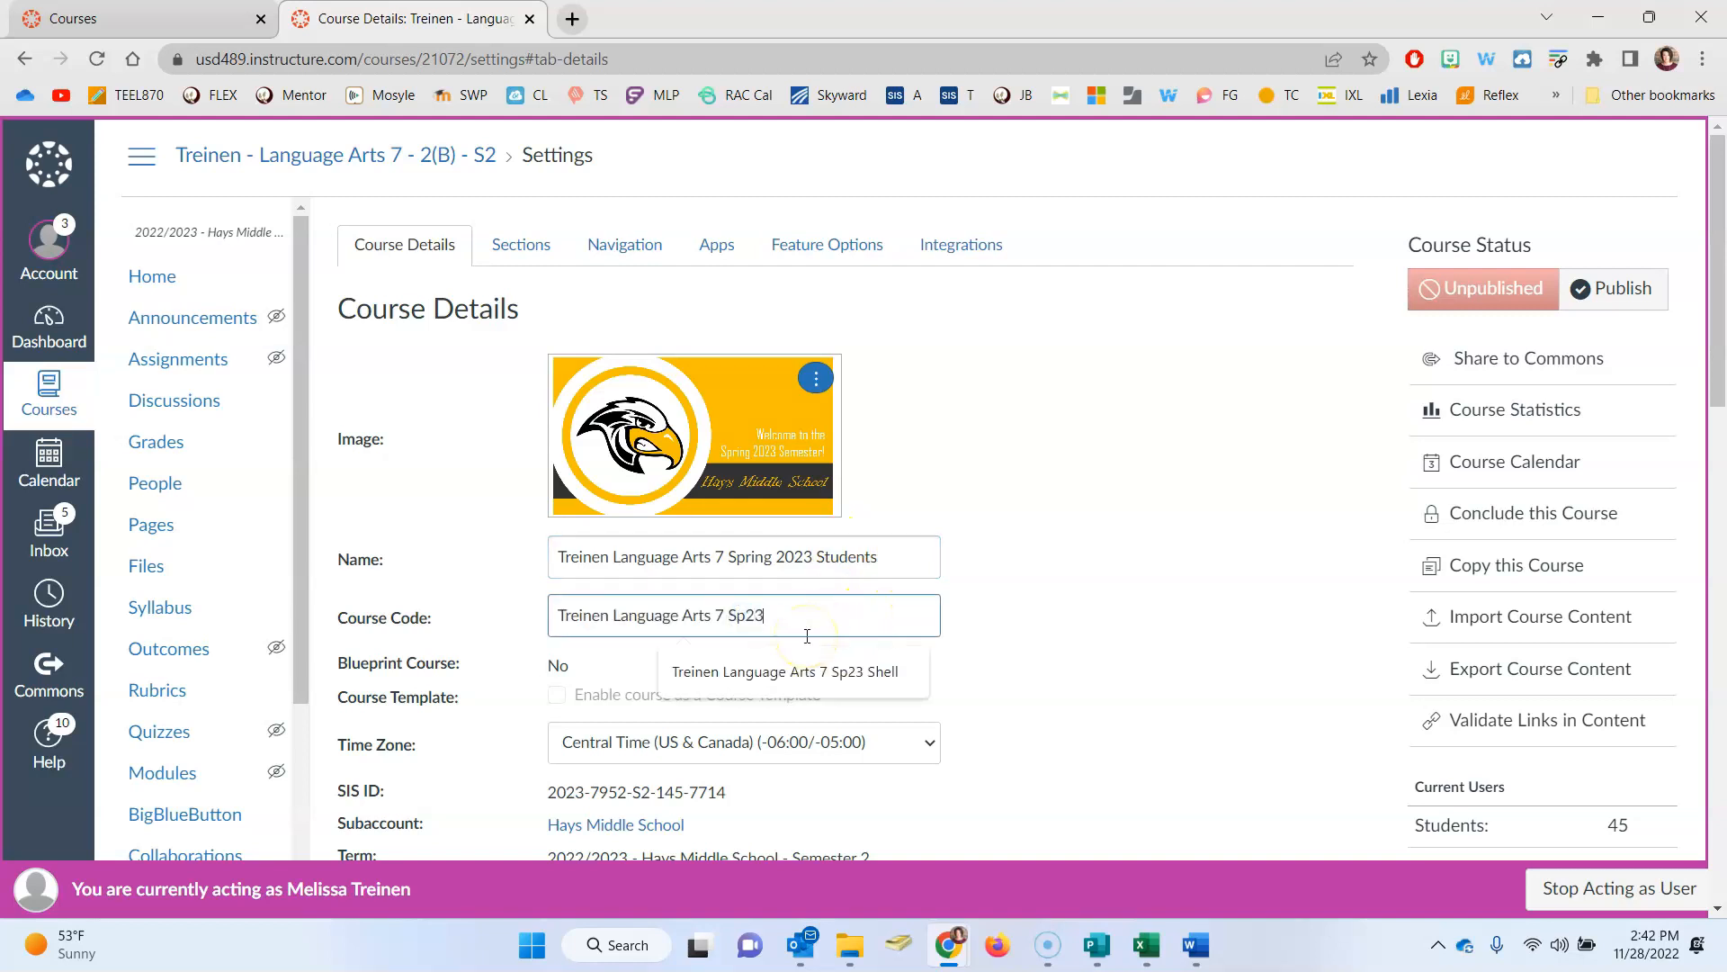
text( Students)
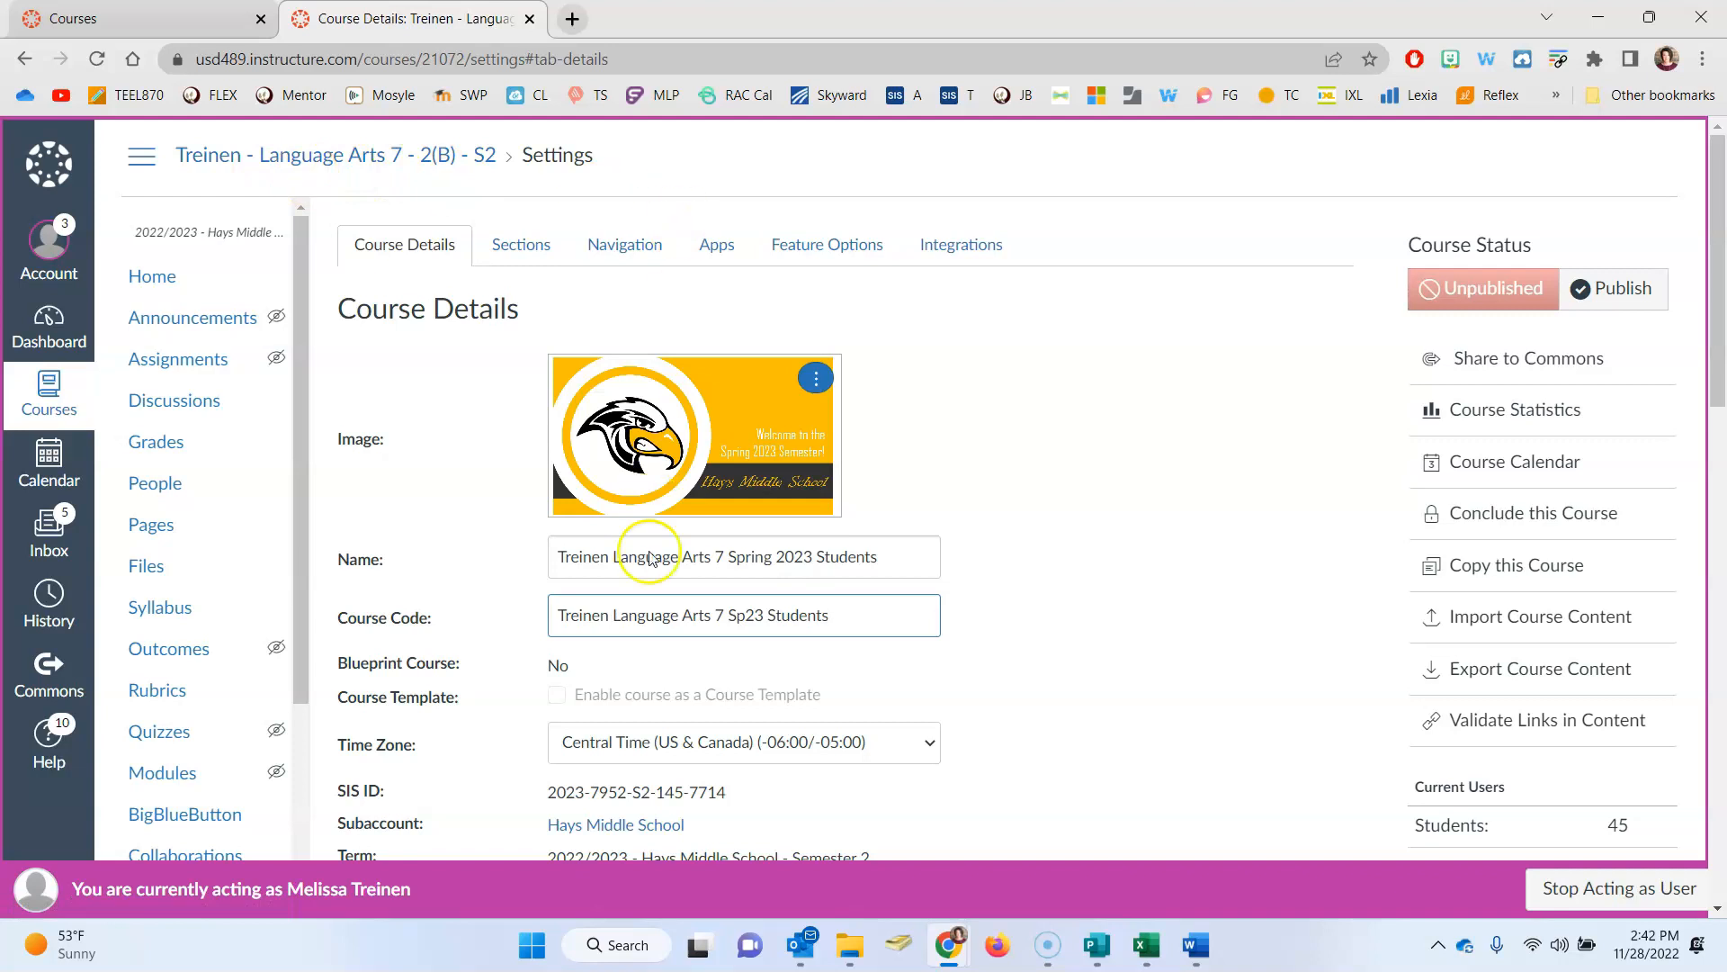
Step: Check the available options for the course's Participation setting
scroll(1065, 710, down, 2)
click(887, 692)
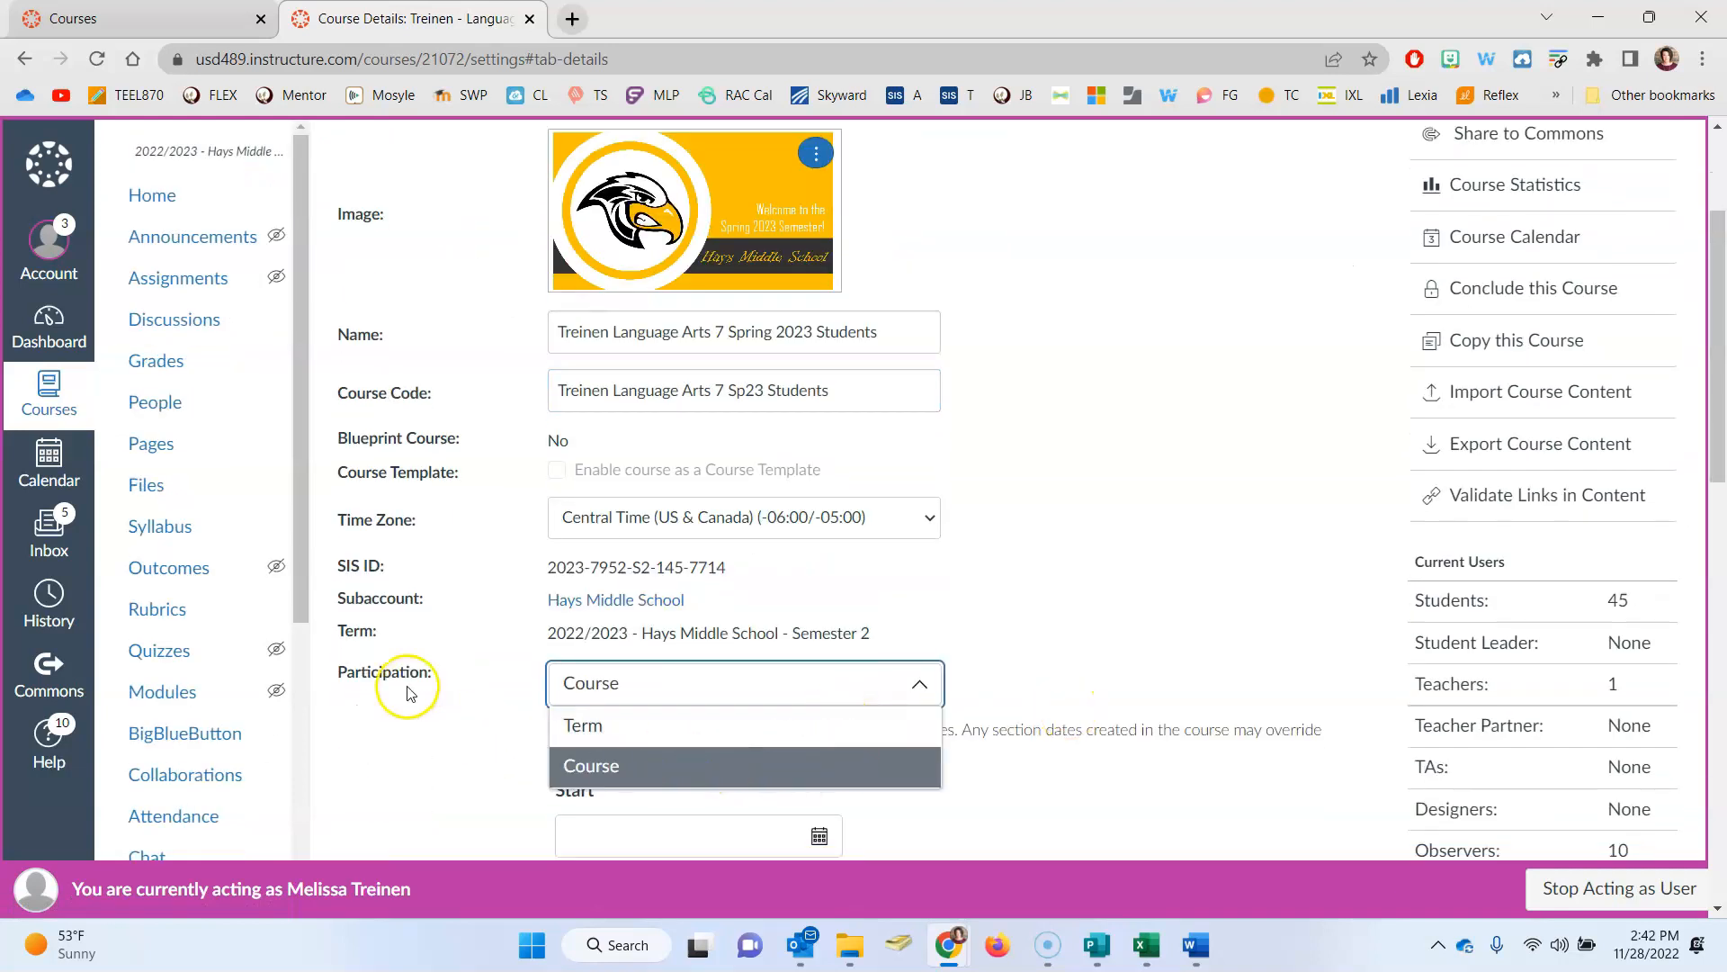
click(452, 681)
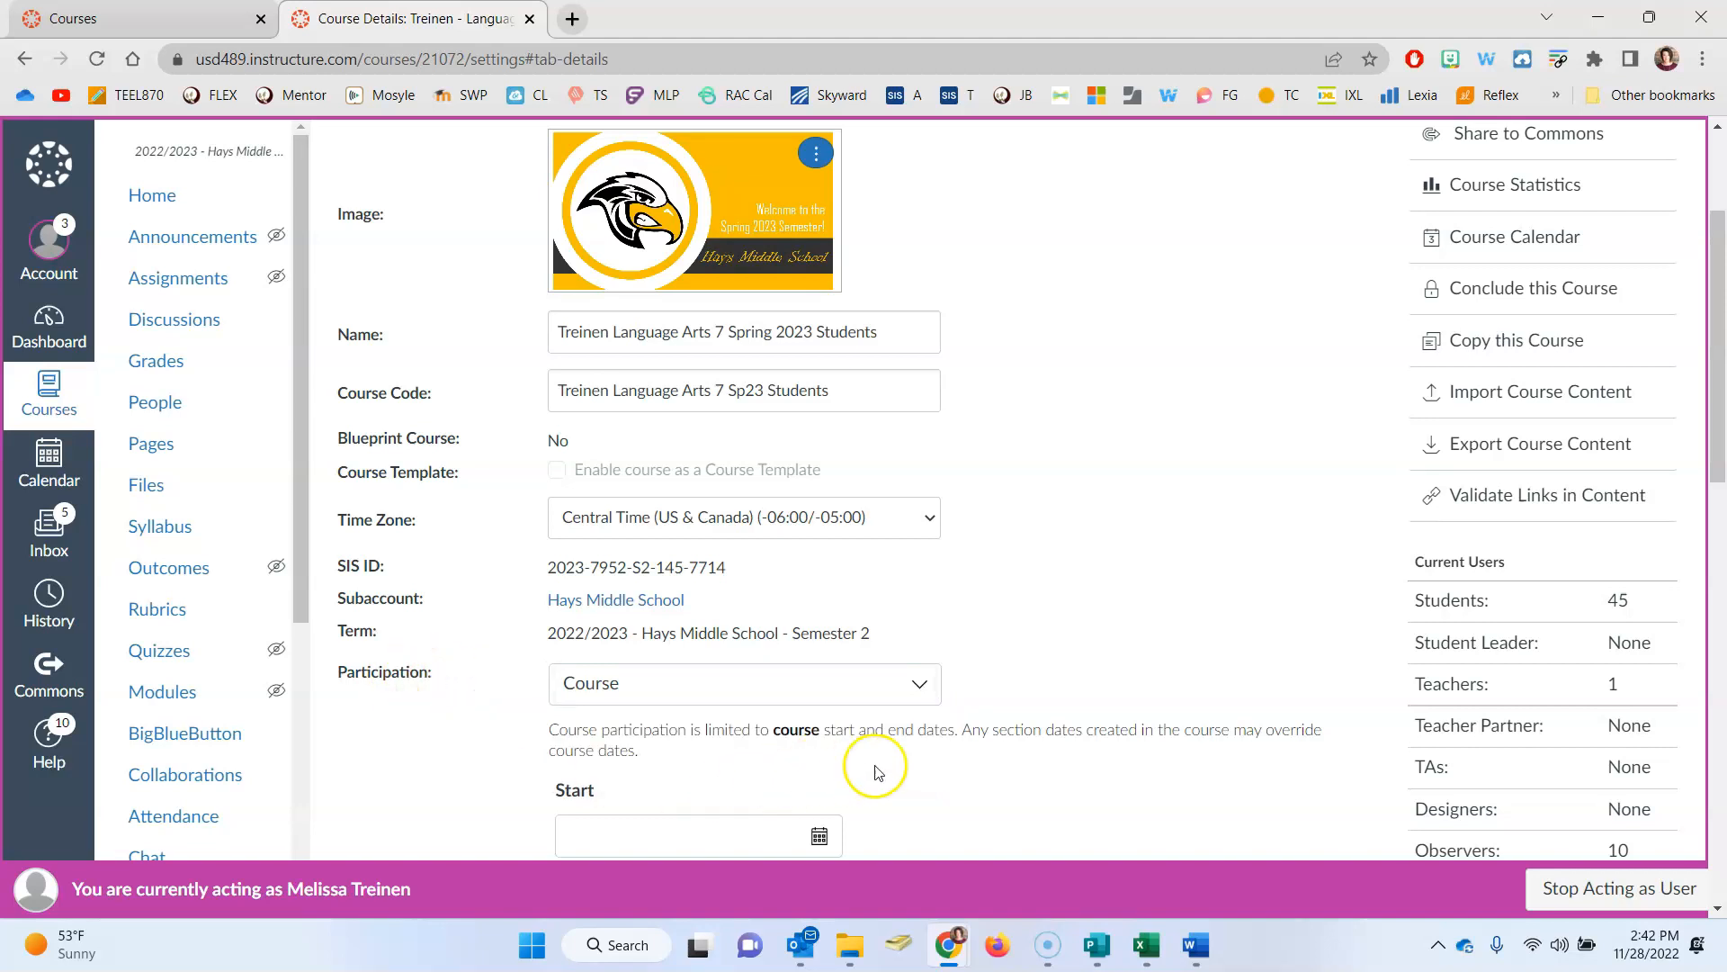
Step: Set the course participation start date to Jan 4, 2023
scroll(798, 599, down, 2)
click(815, 609)
click(801, 266)
click(802, 266)
click(683, 356)
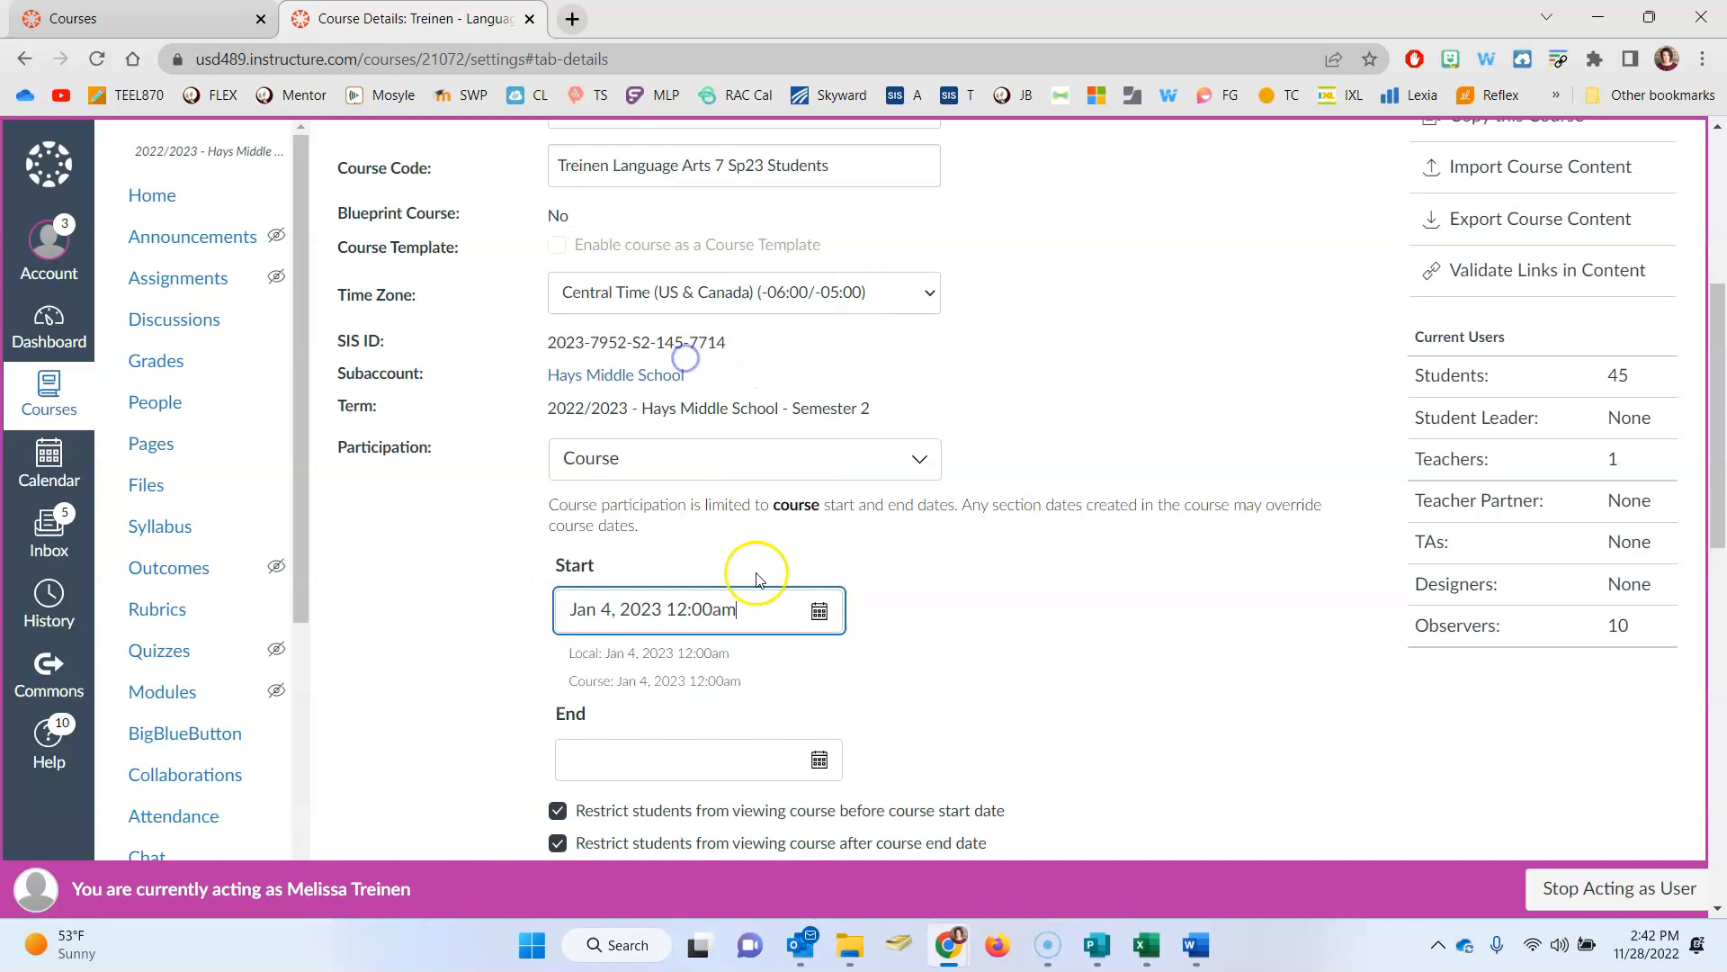
Step: Set the course participation end date to May 19, 2023 and save the updated course details
click(819, 759)
click(802, 415)
click(802, 416)
click(801, 415)
click(802, 415)
click(802, 416)
click(802, 414)
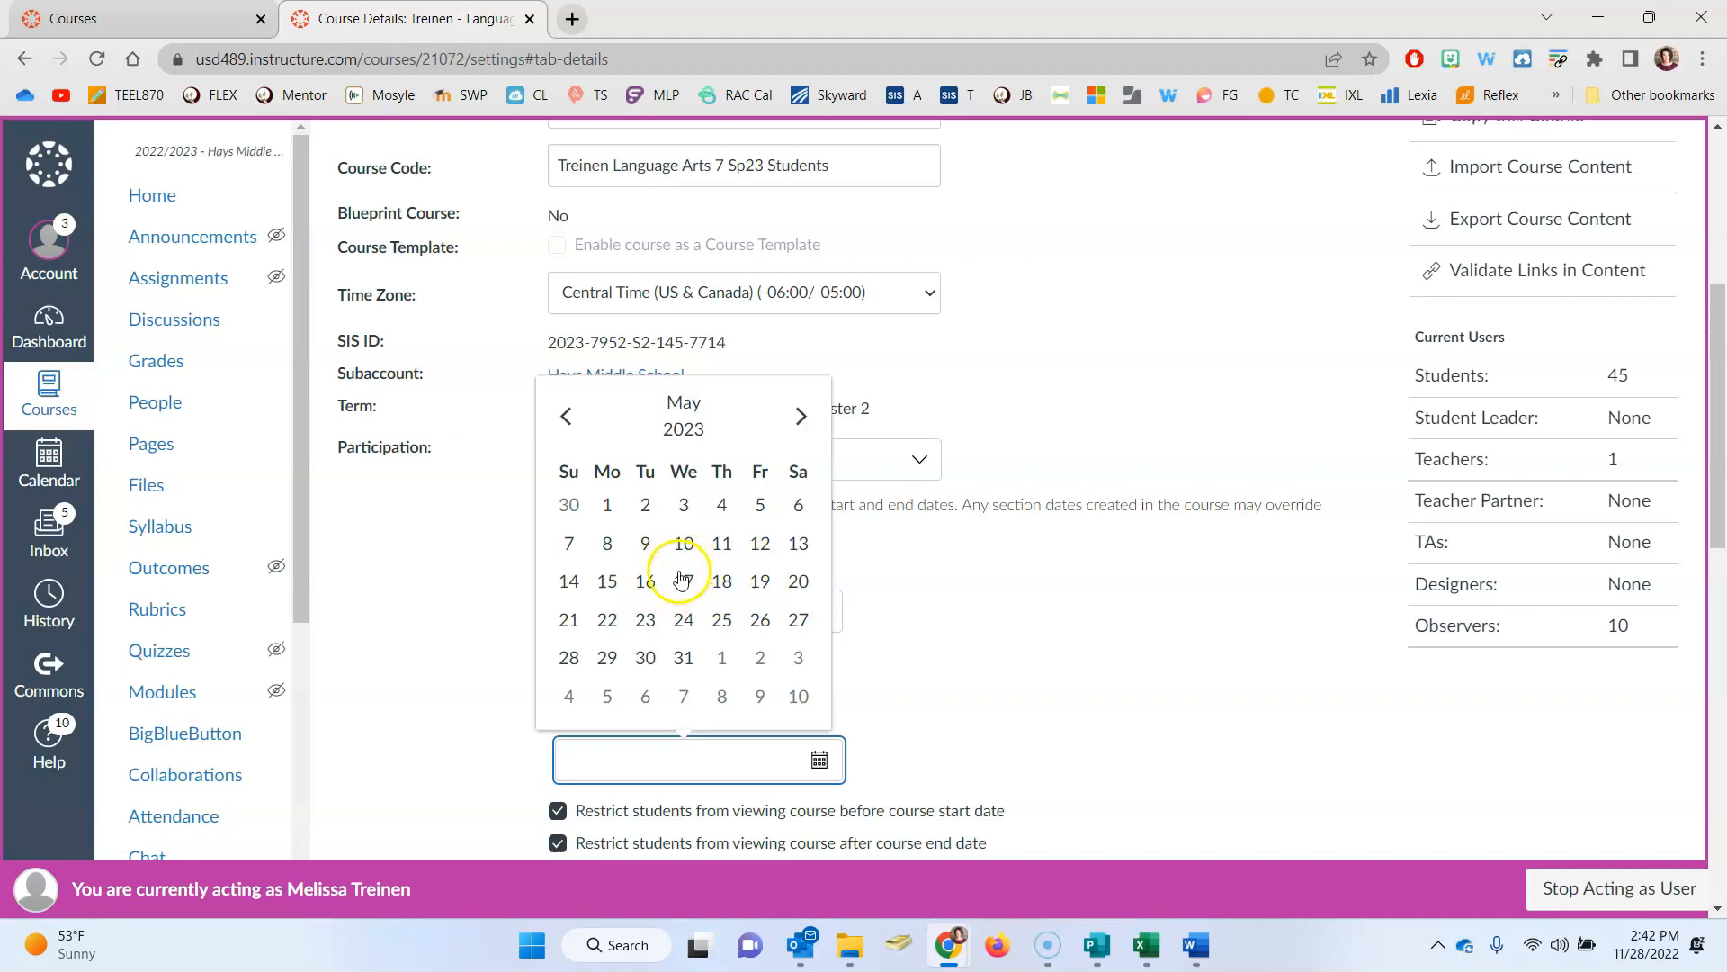
click(761, 582)
scroll(761, 576, down, 3)
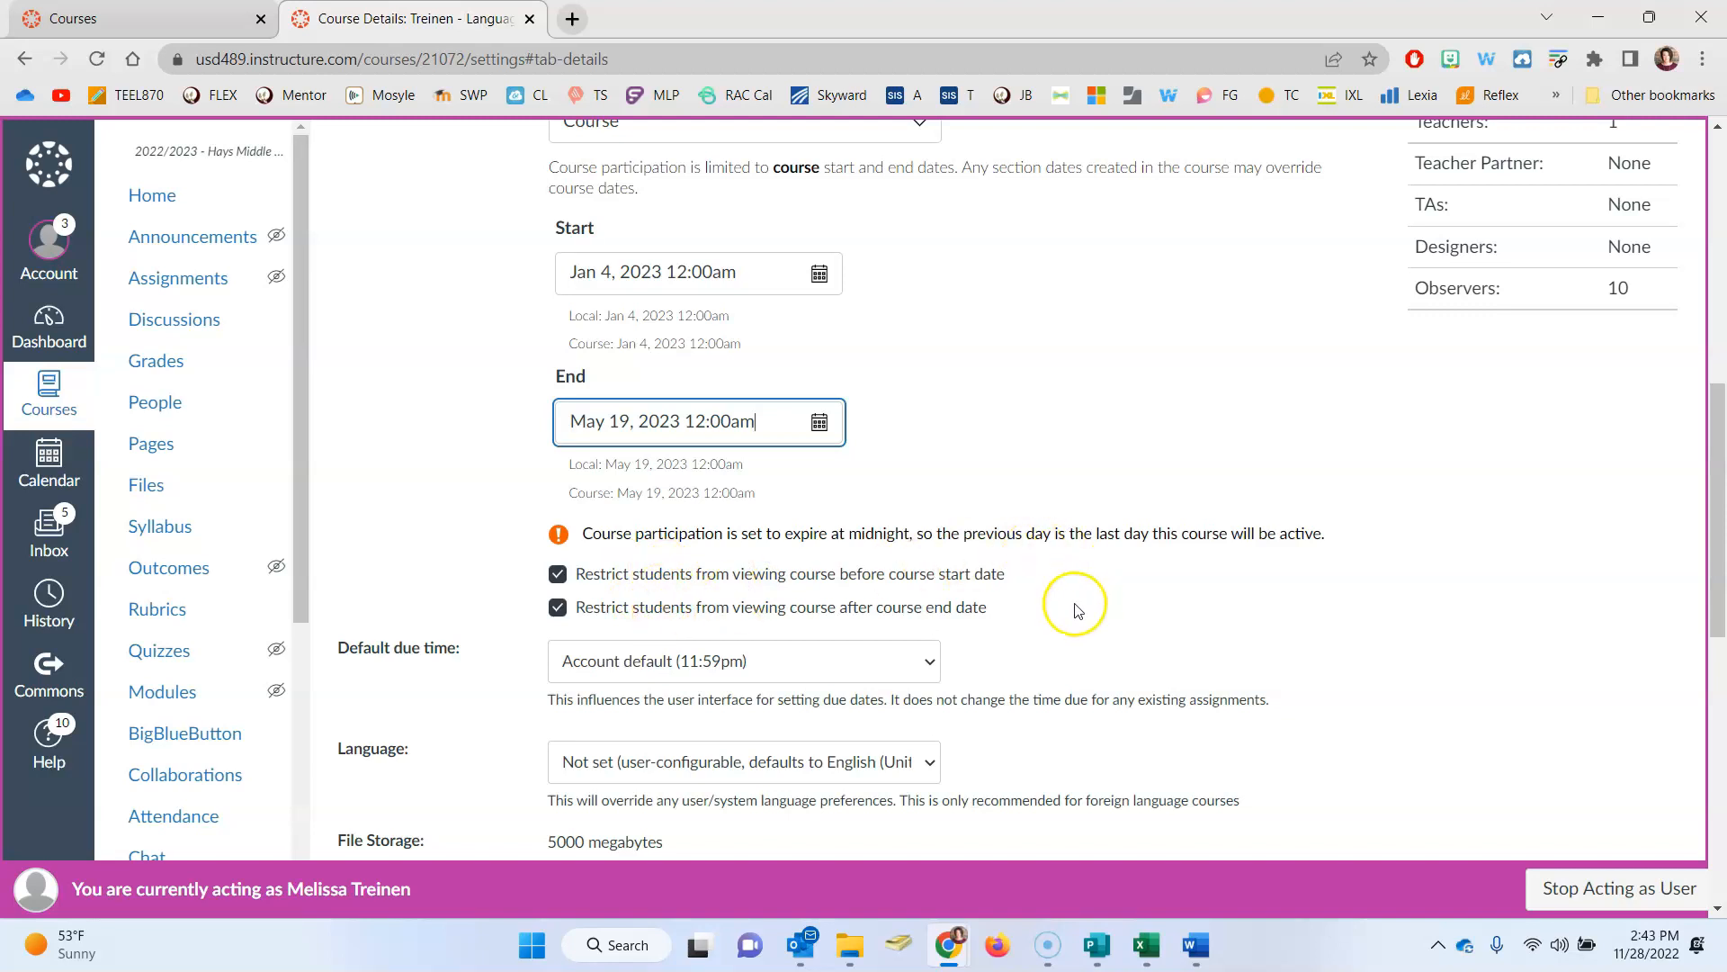
scroll(1076, 612, down, 5)
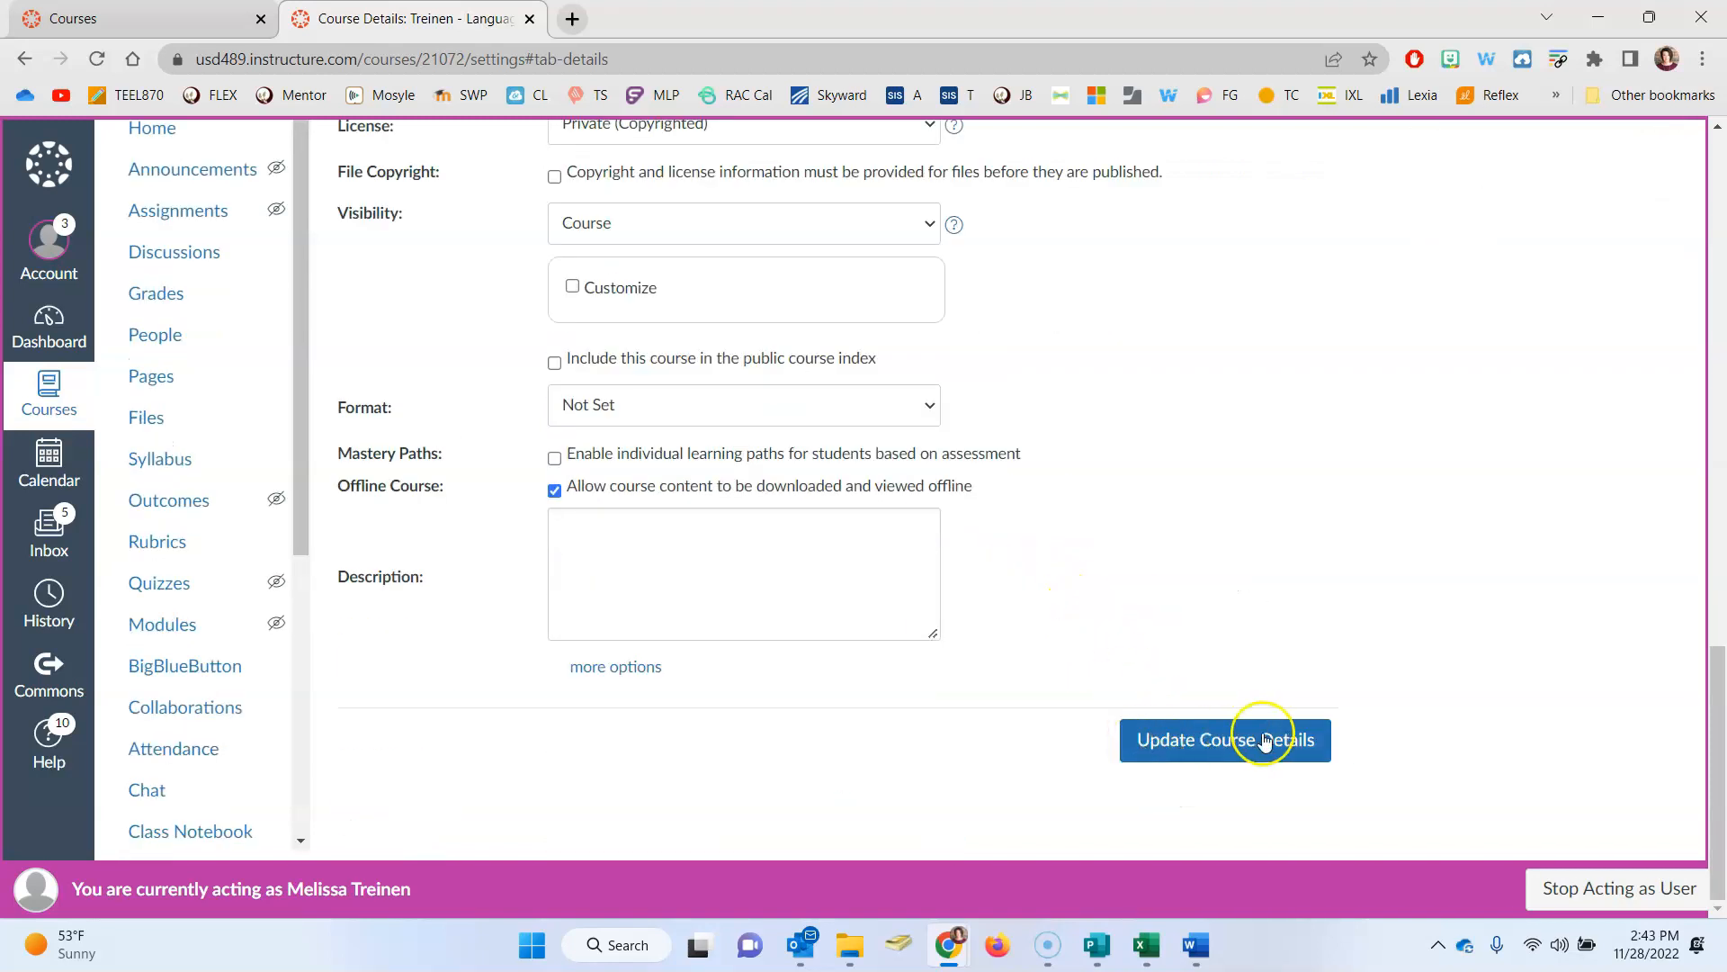
click(1232, 739)
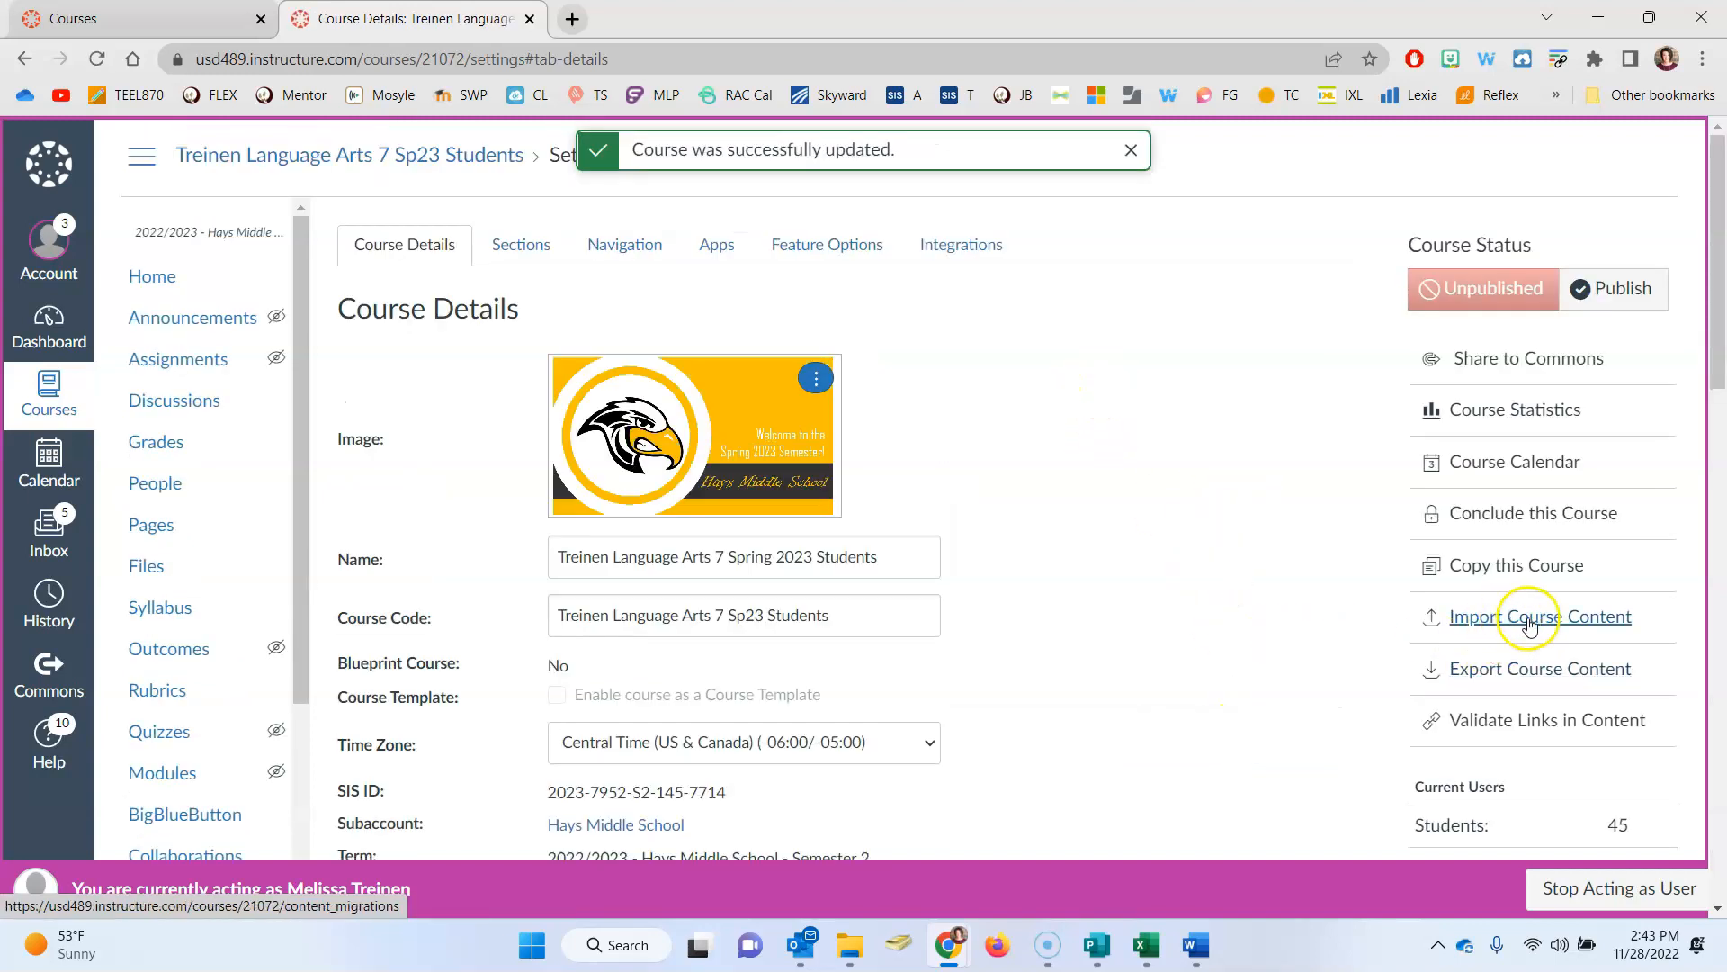
Step: Import all content from the teacher's "Language Arts 7 Spring 2023 Shell" into this course as a Canvas course copy
click(1520, 619)
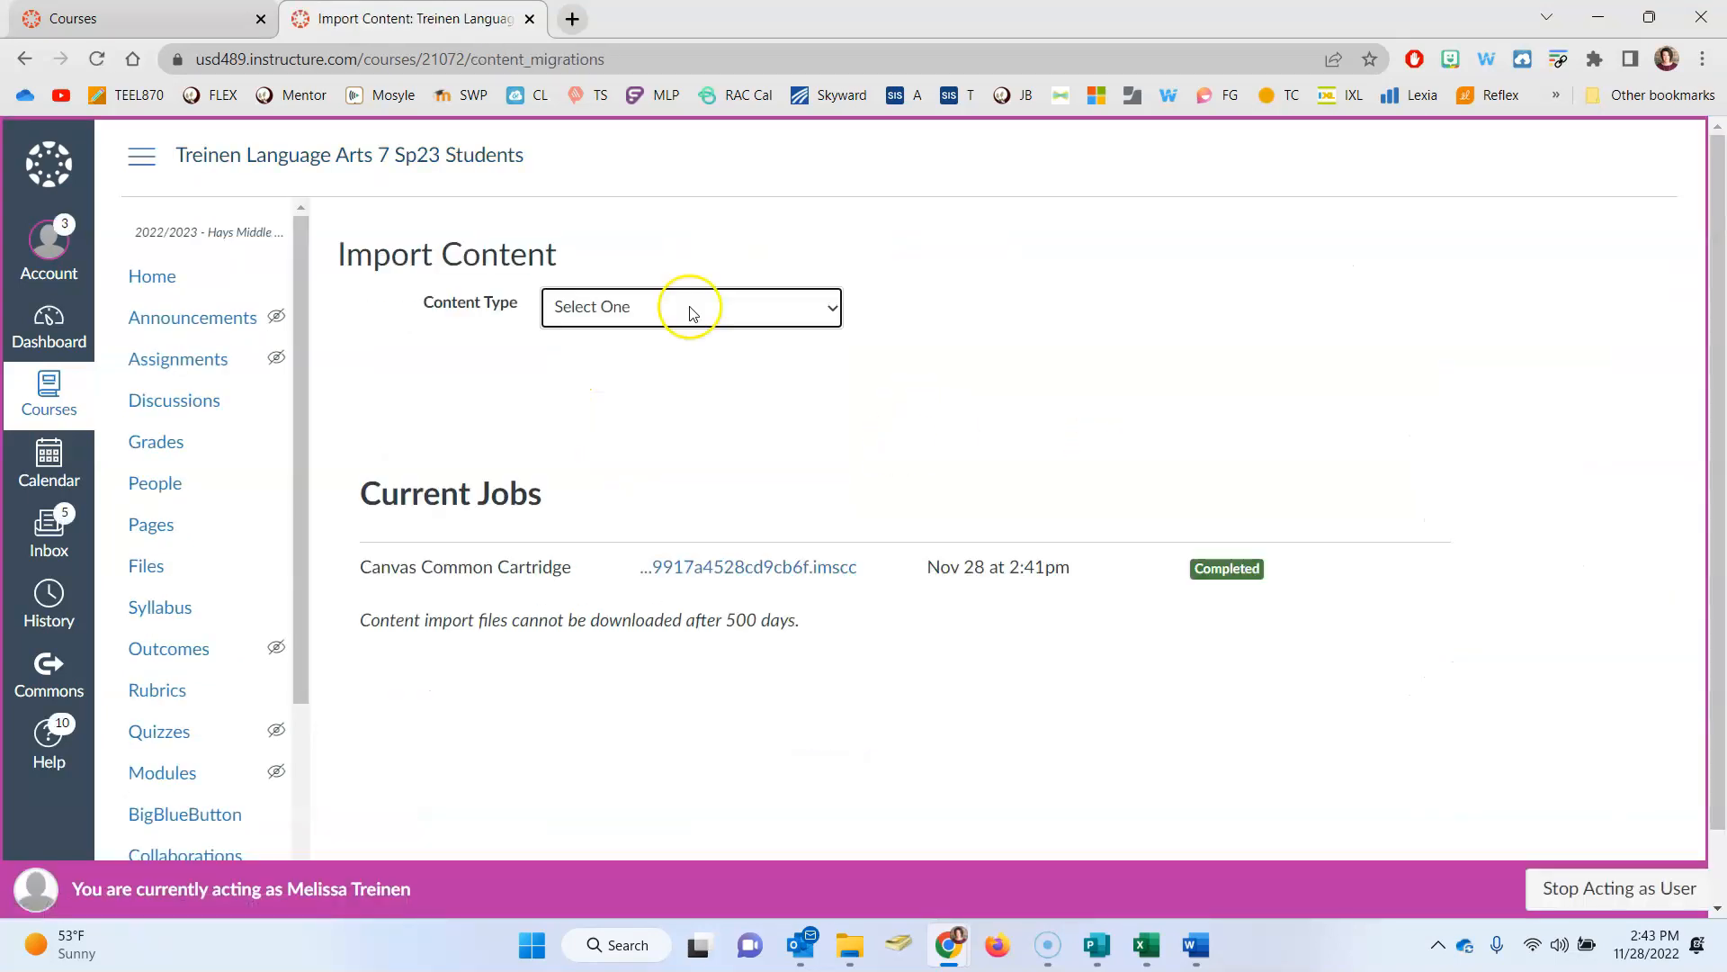
click(691, 312)
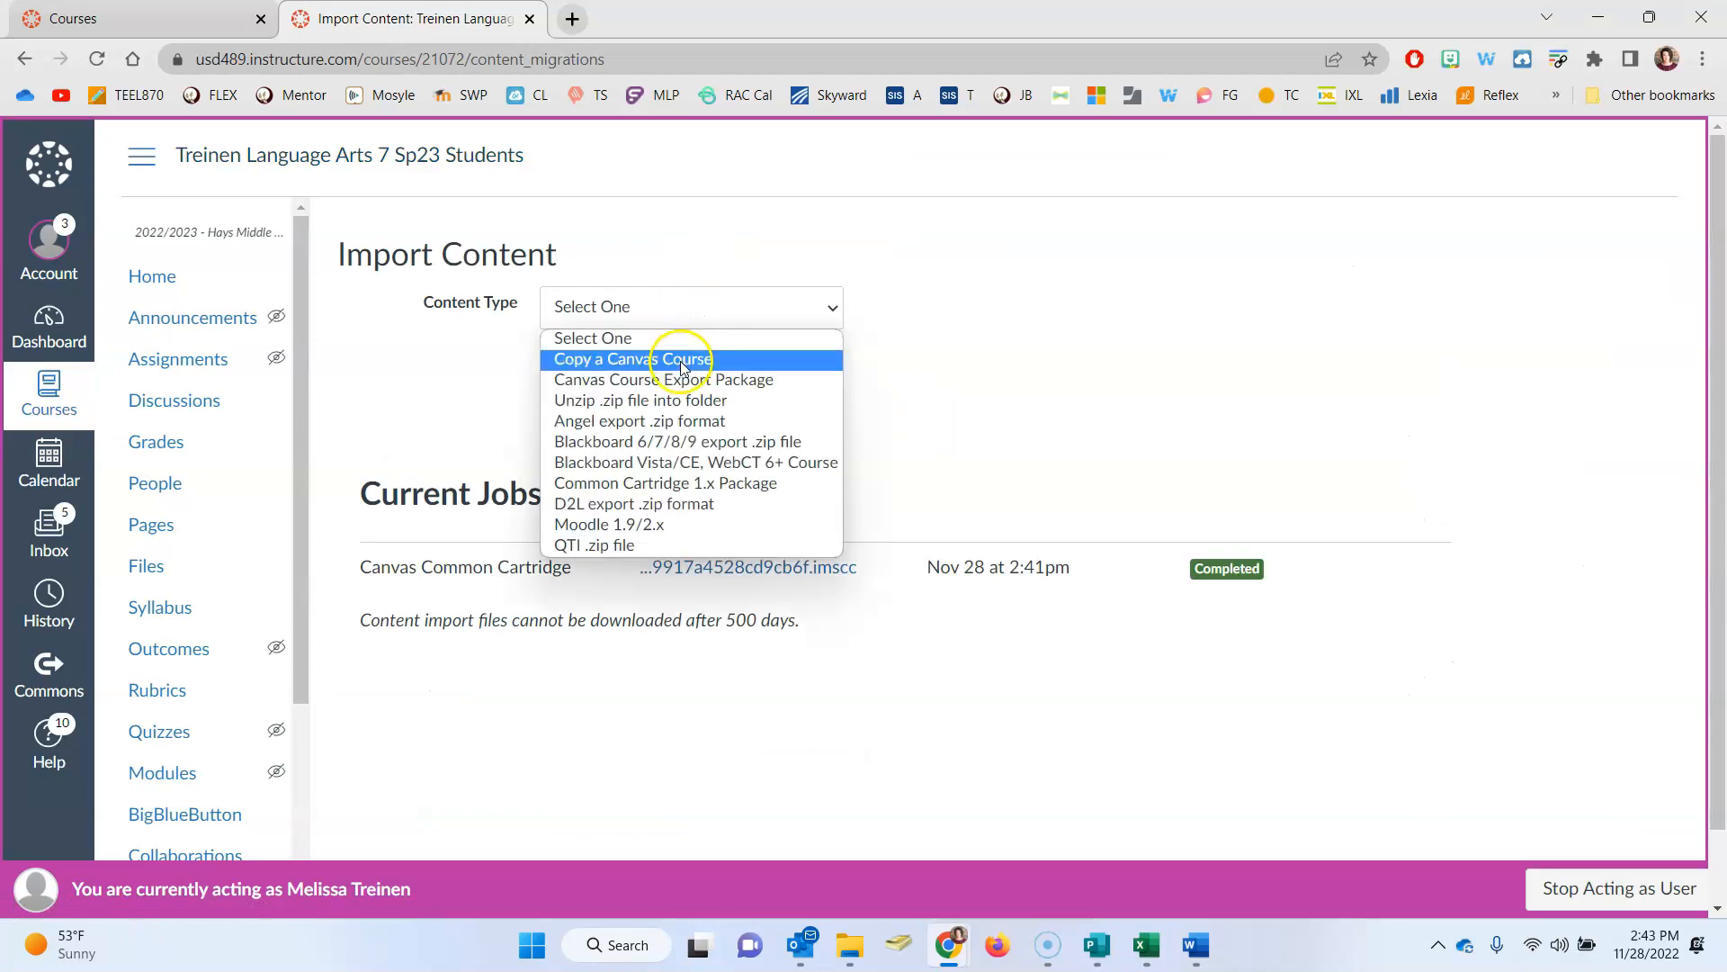
click(678, 362)
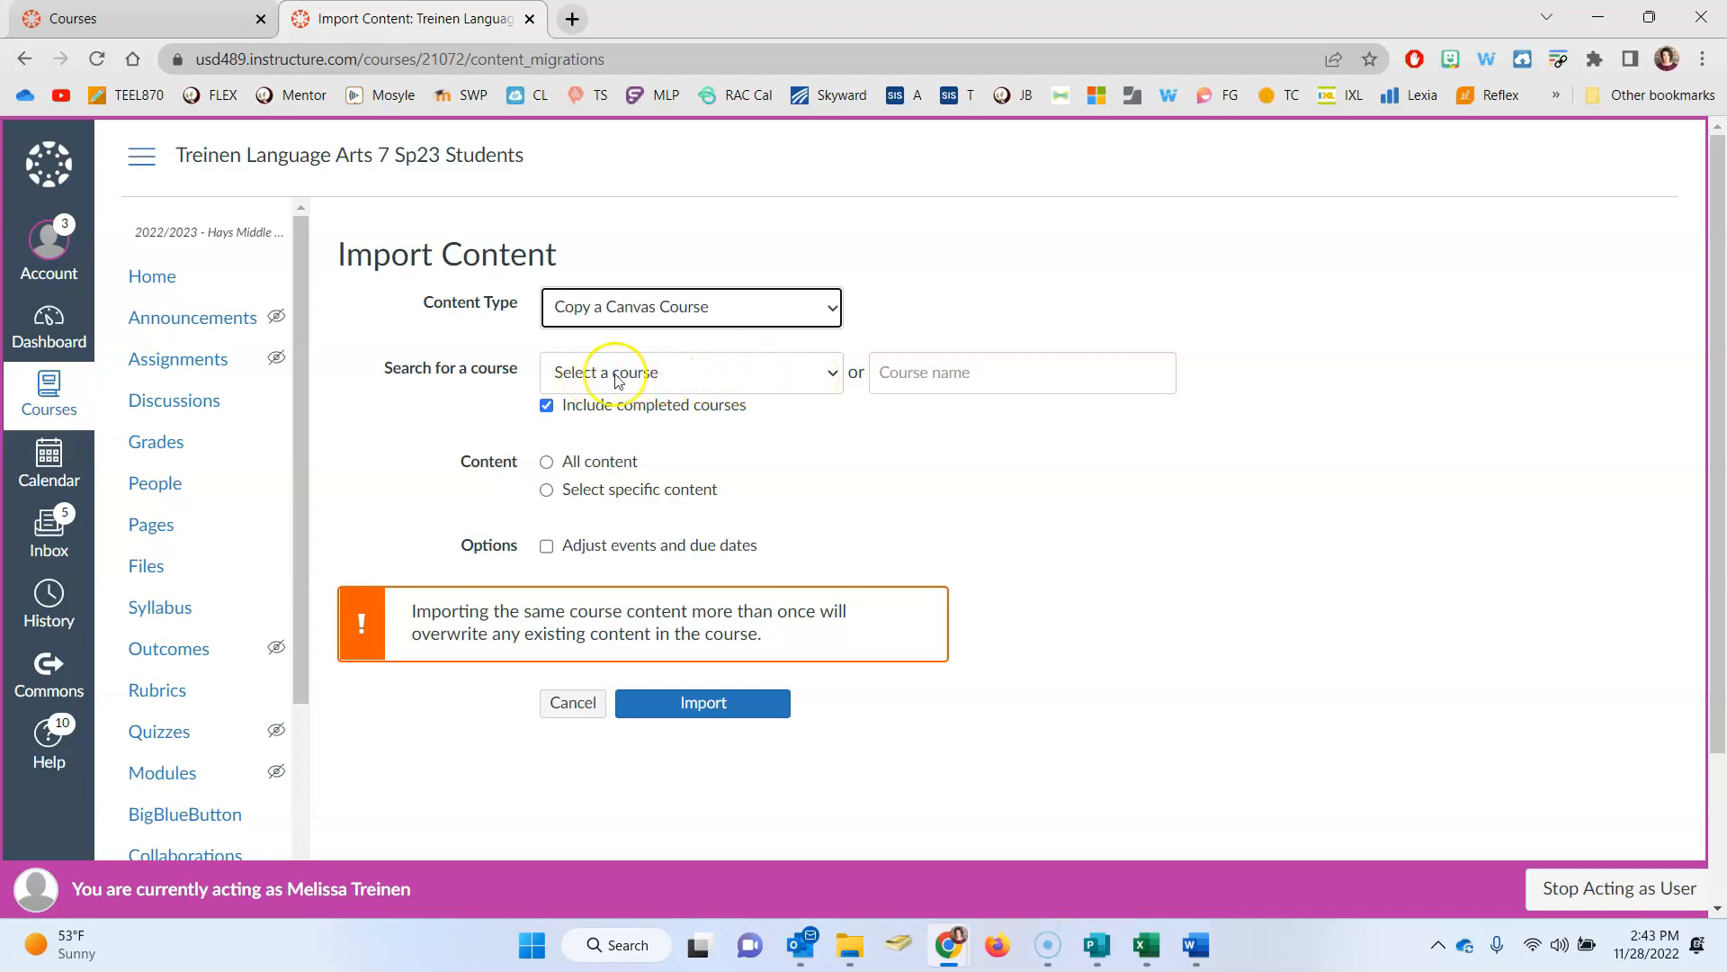
click(949, 373)
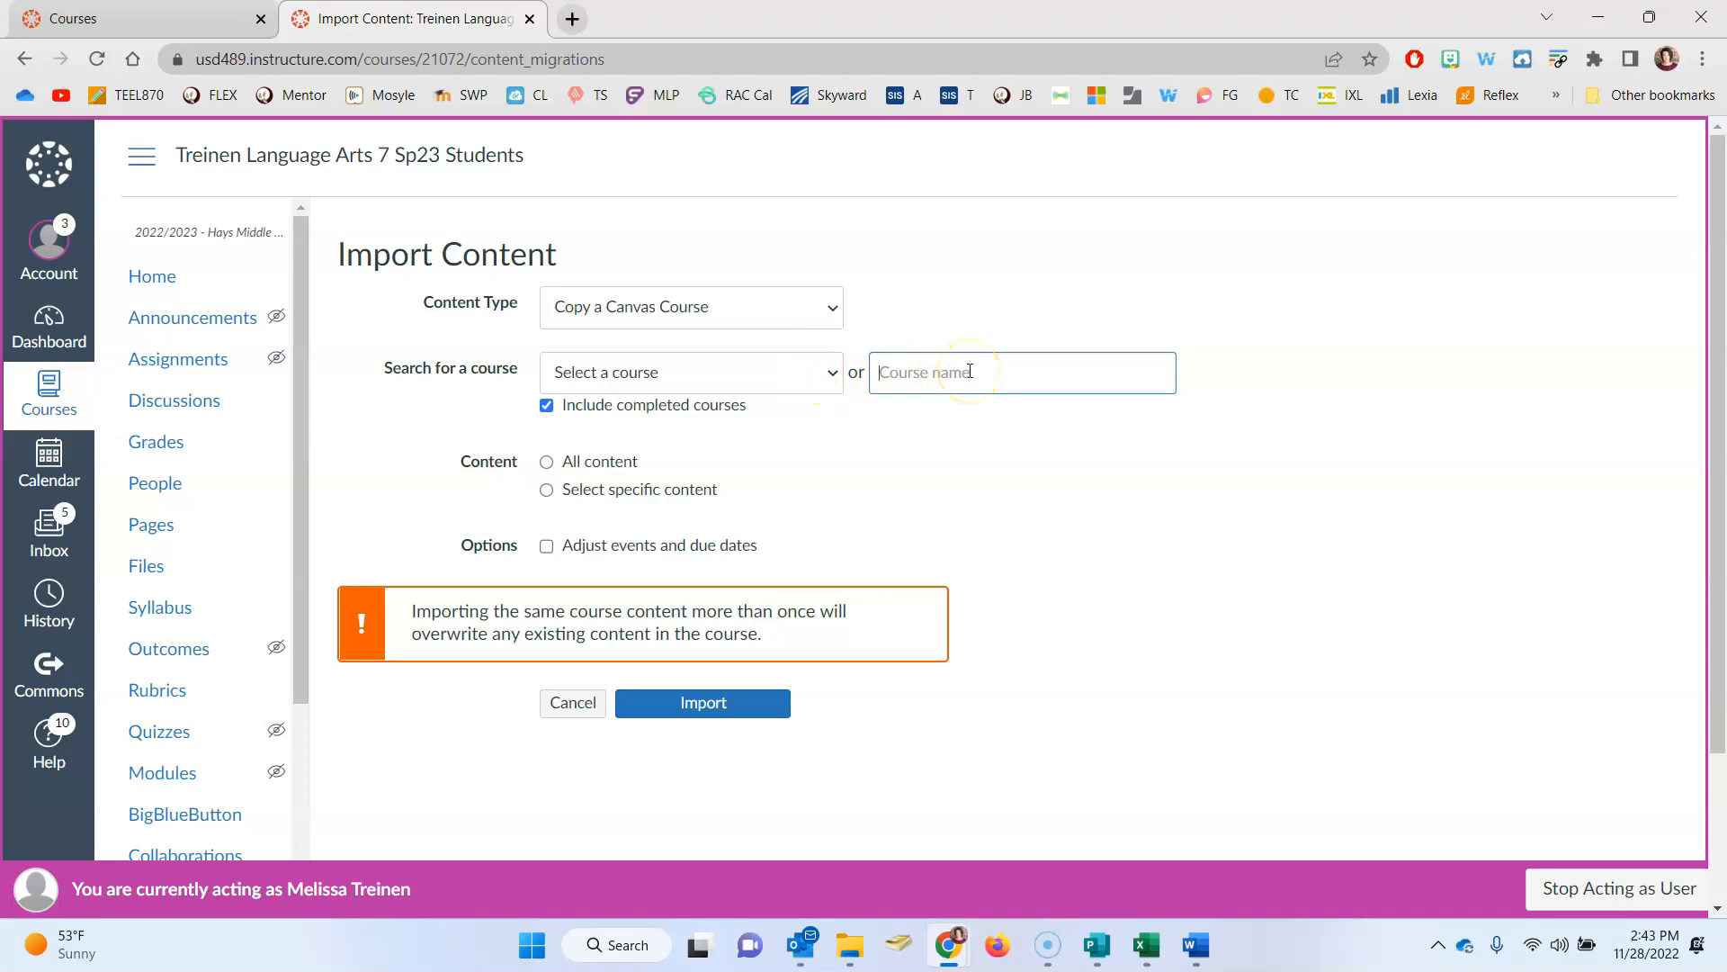
key(ctrl+v)
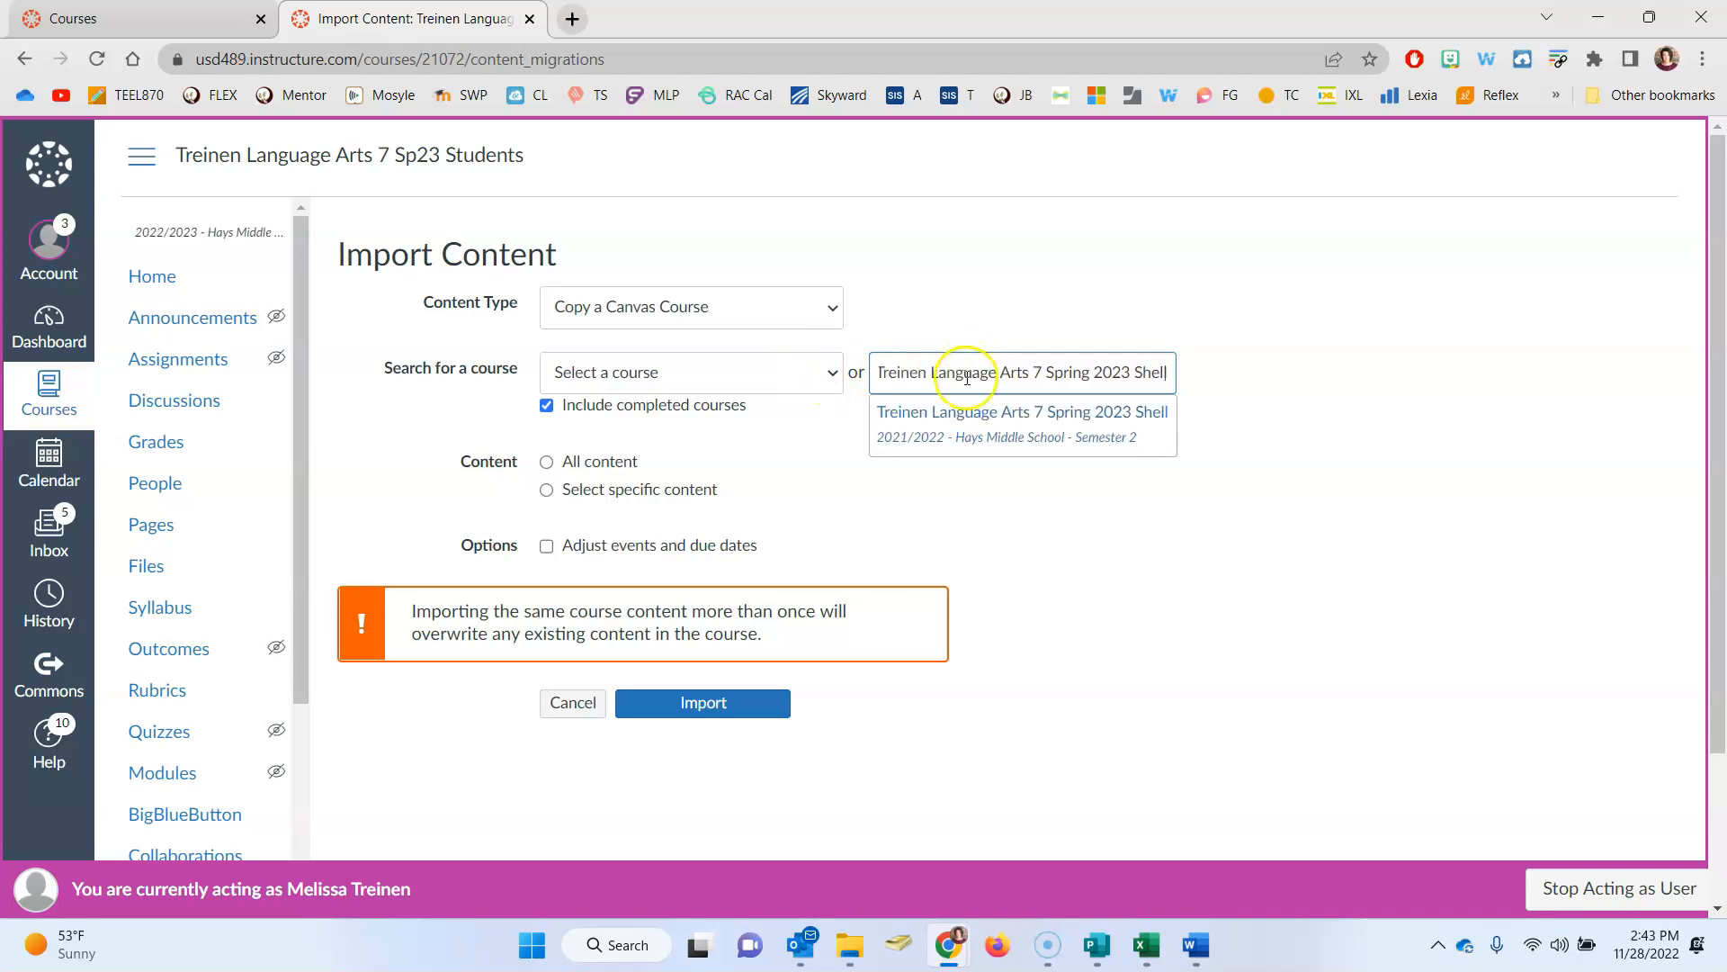
click(996, 420)
click(619, 464)
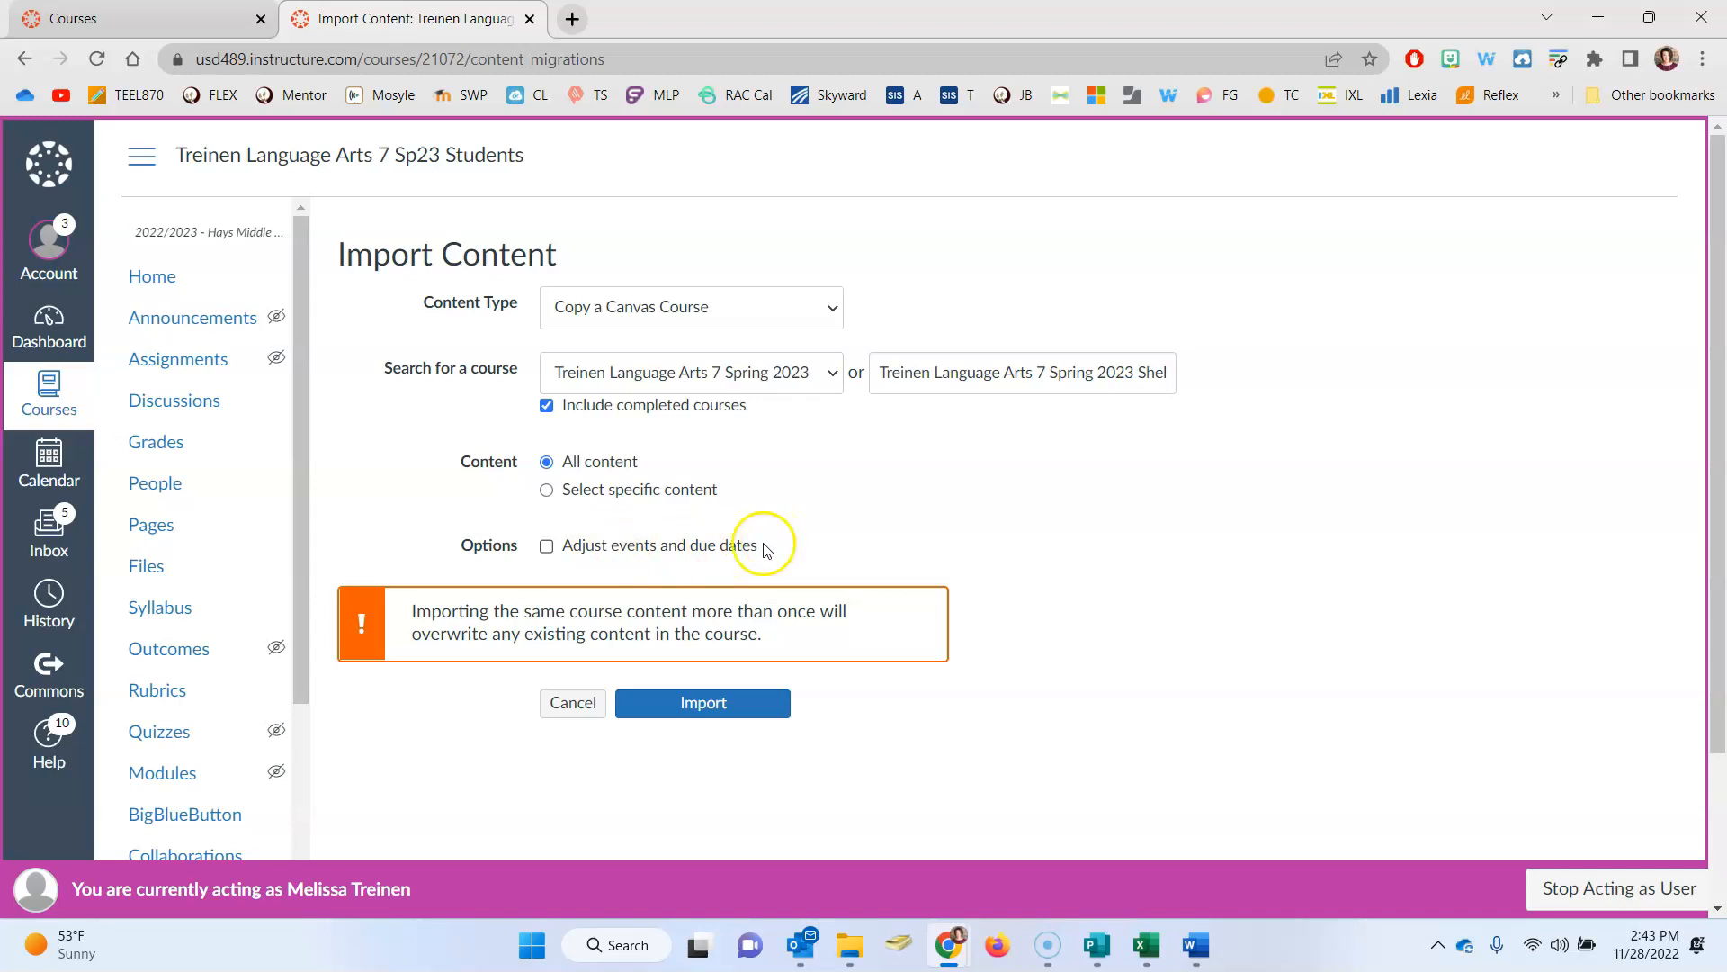
click(729, 706)
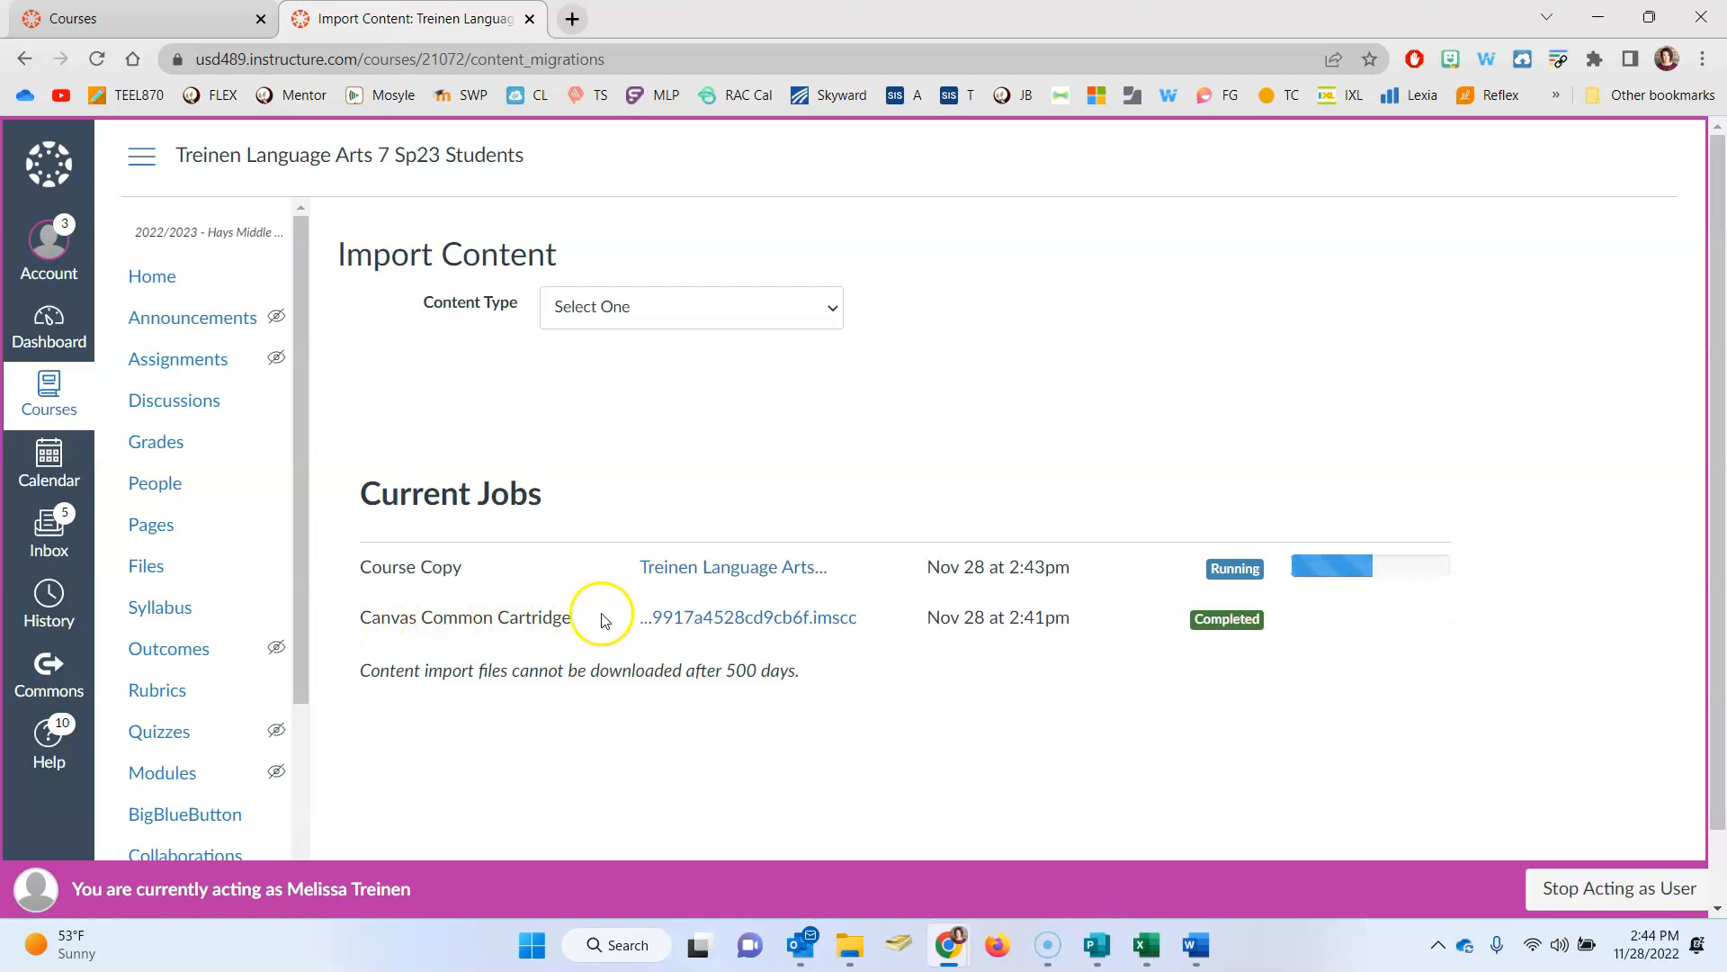
Step: Edit the course home page and replace the Agenda button image's link with a course link to the page "22-23: January 4-6"
click(148, 275)
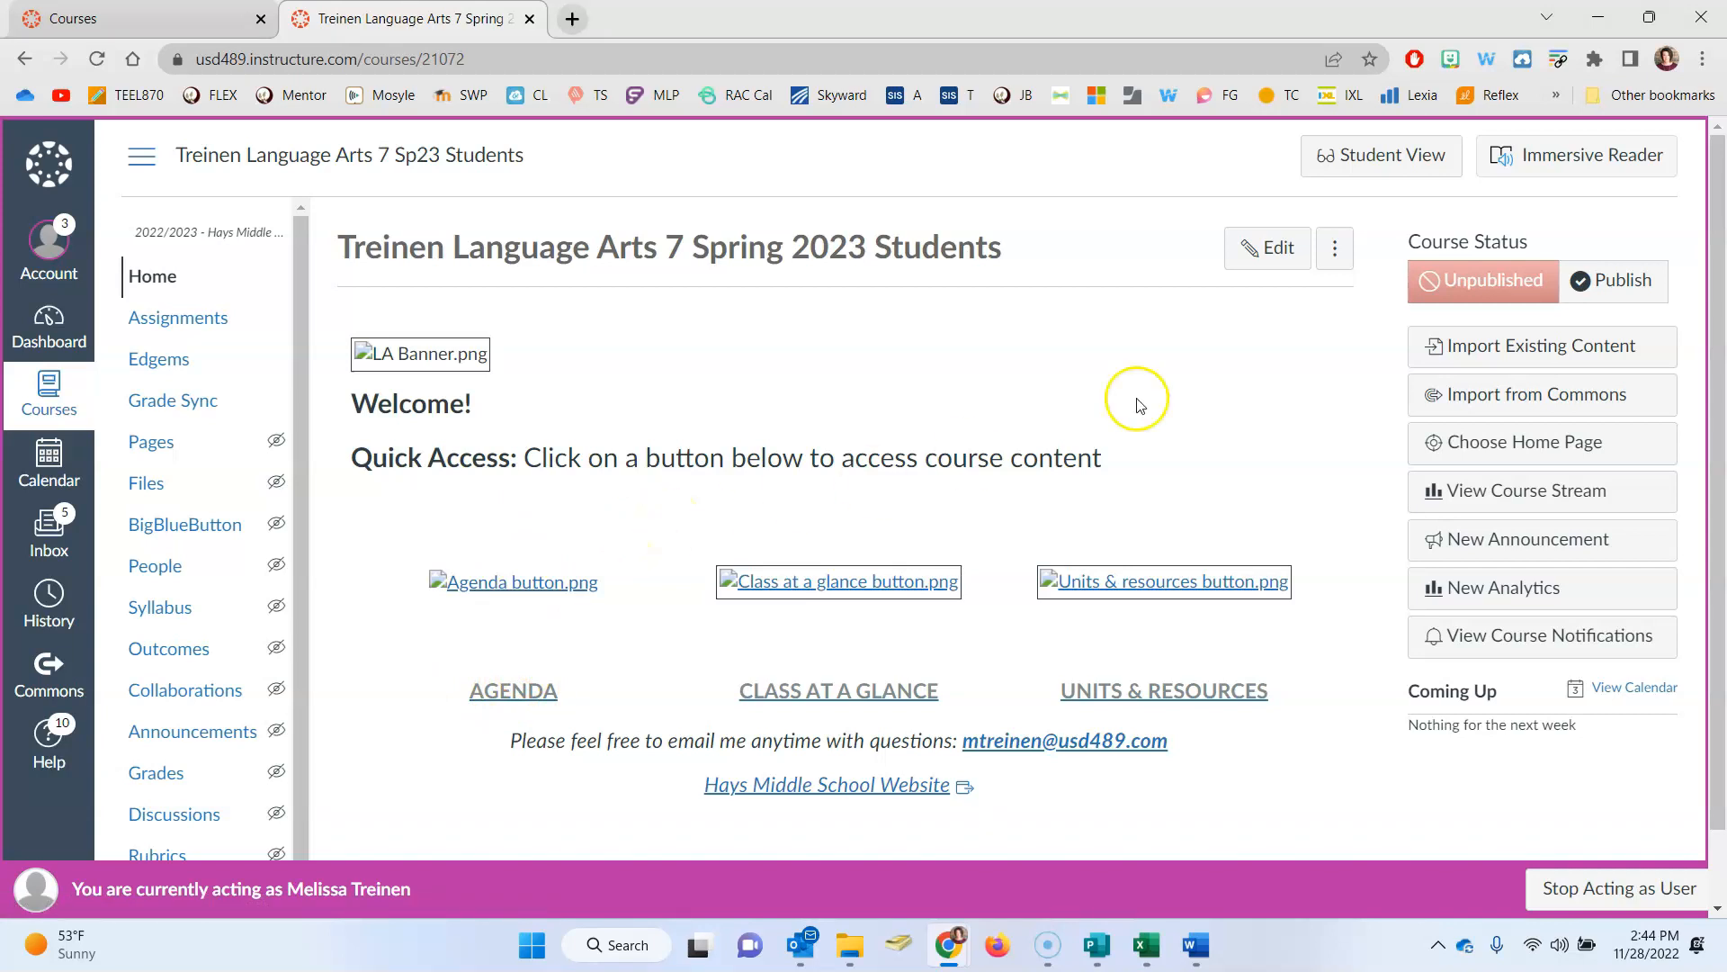
click(1277, 255)
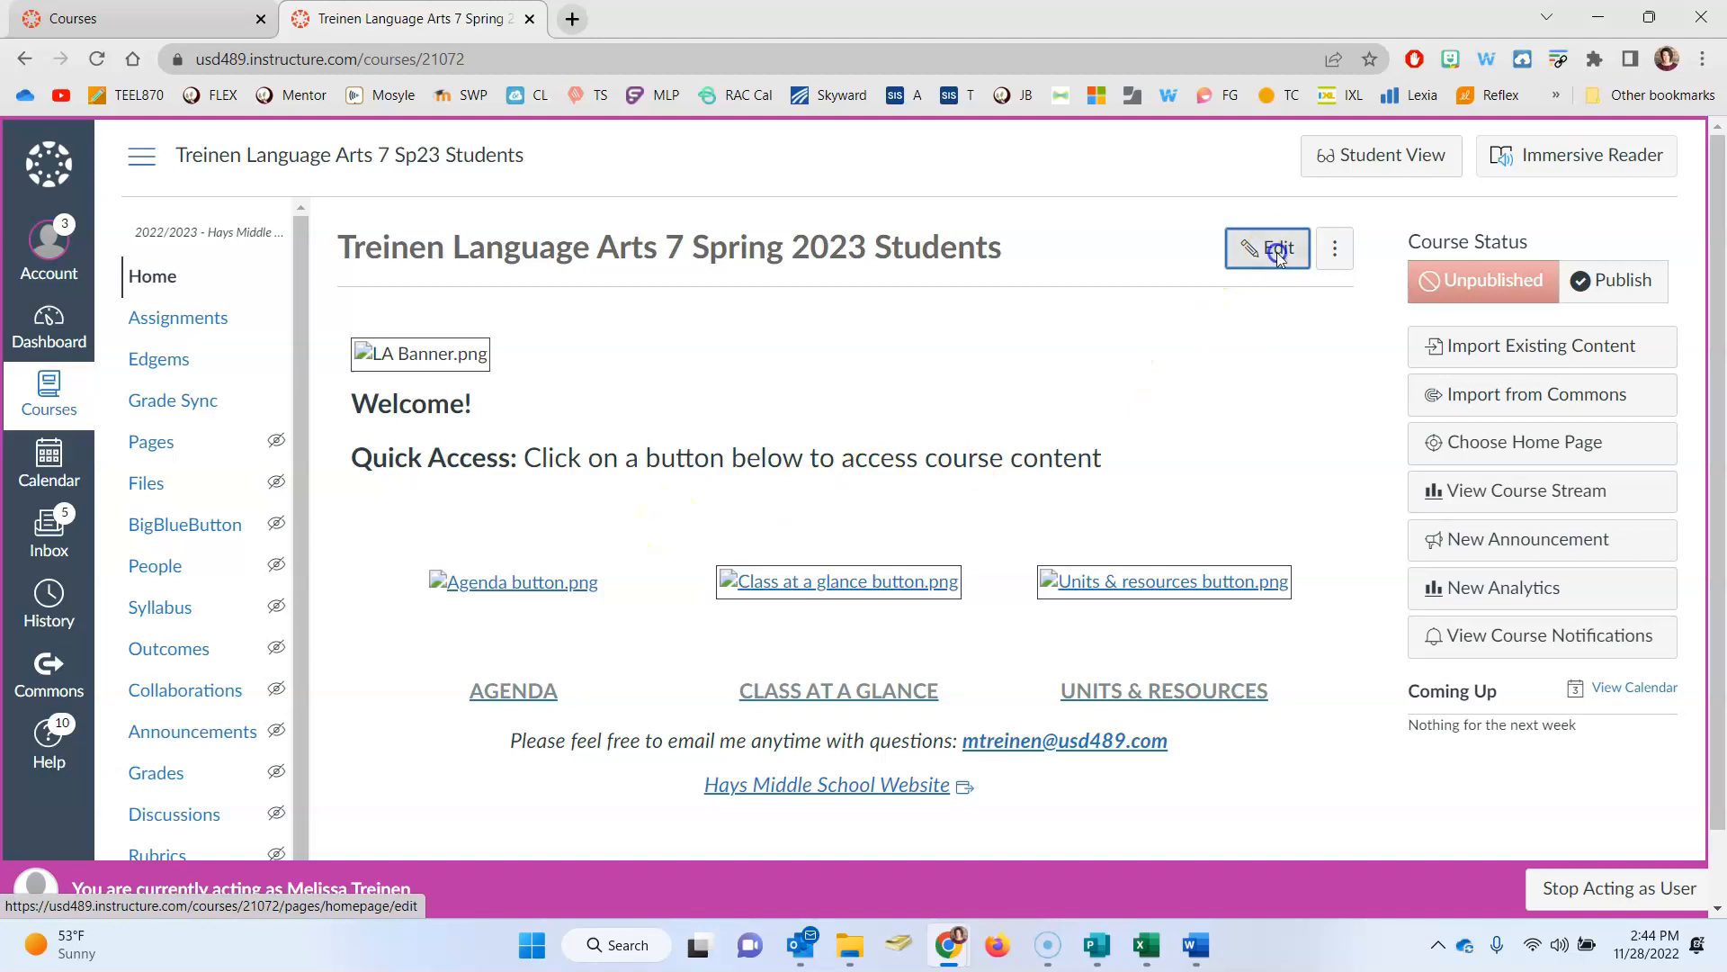
click(674, 621)
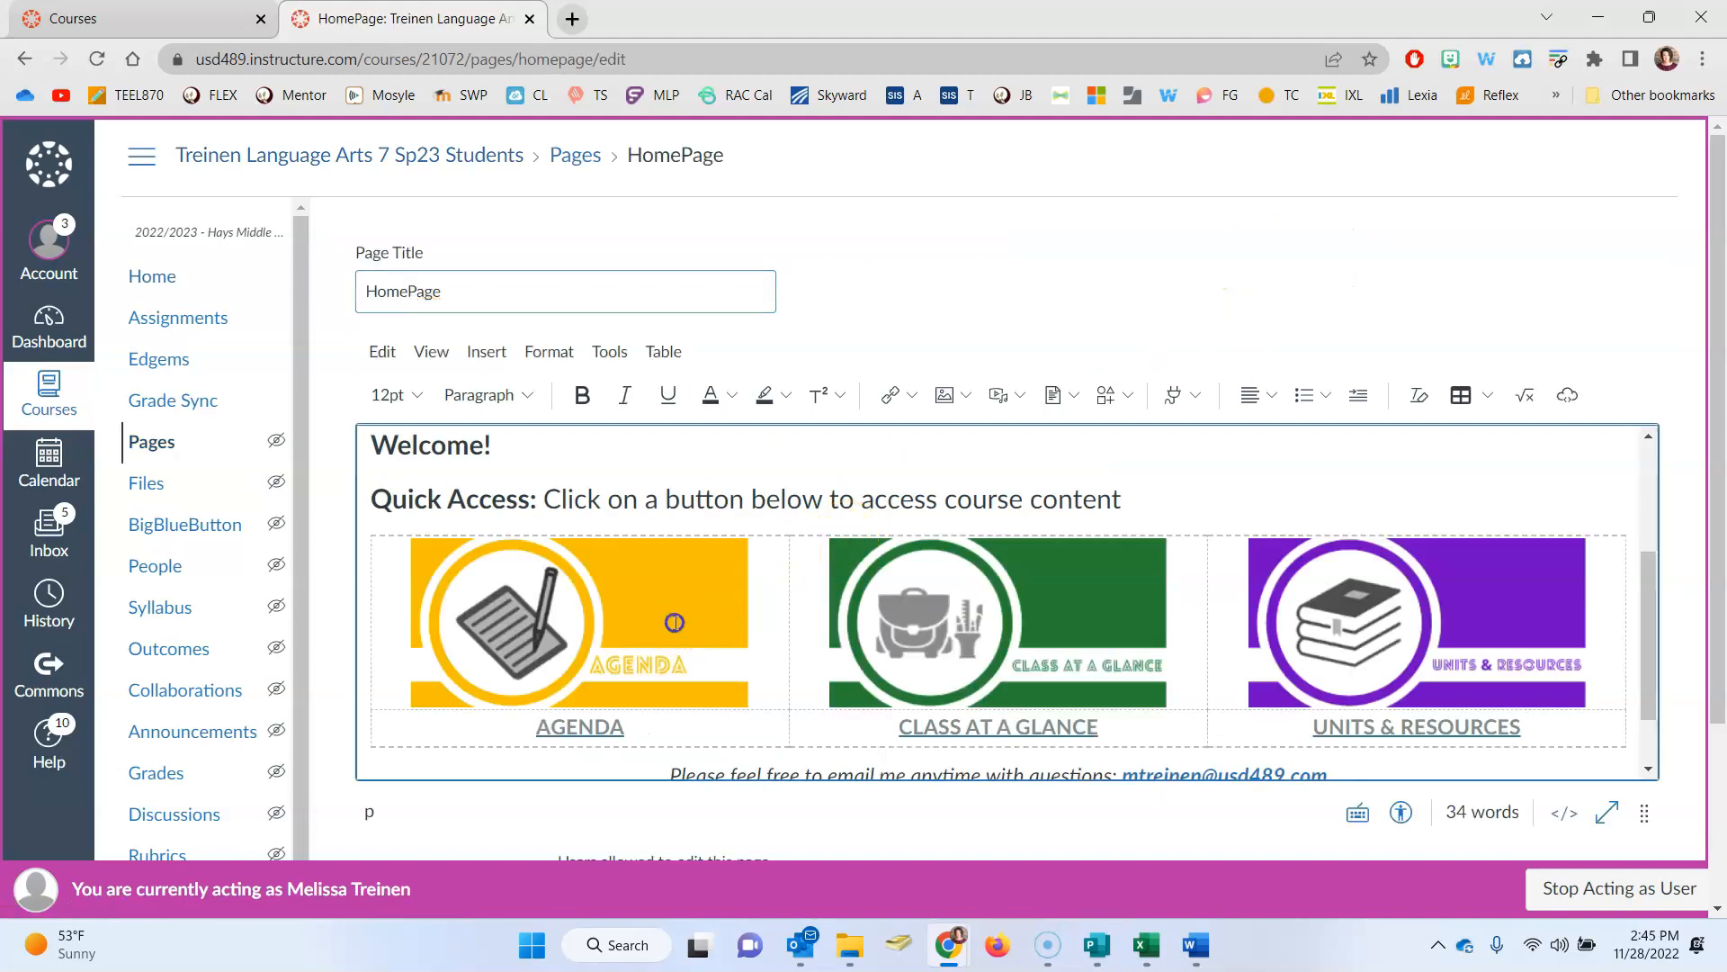
click(583, 502)
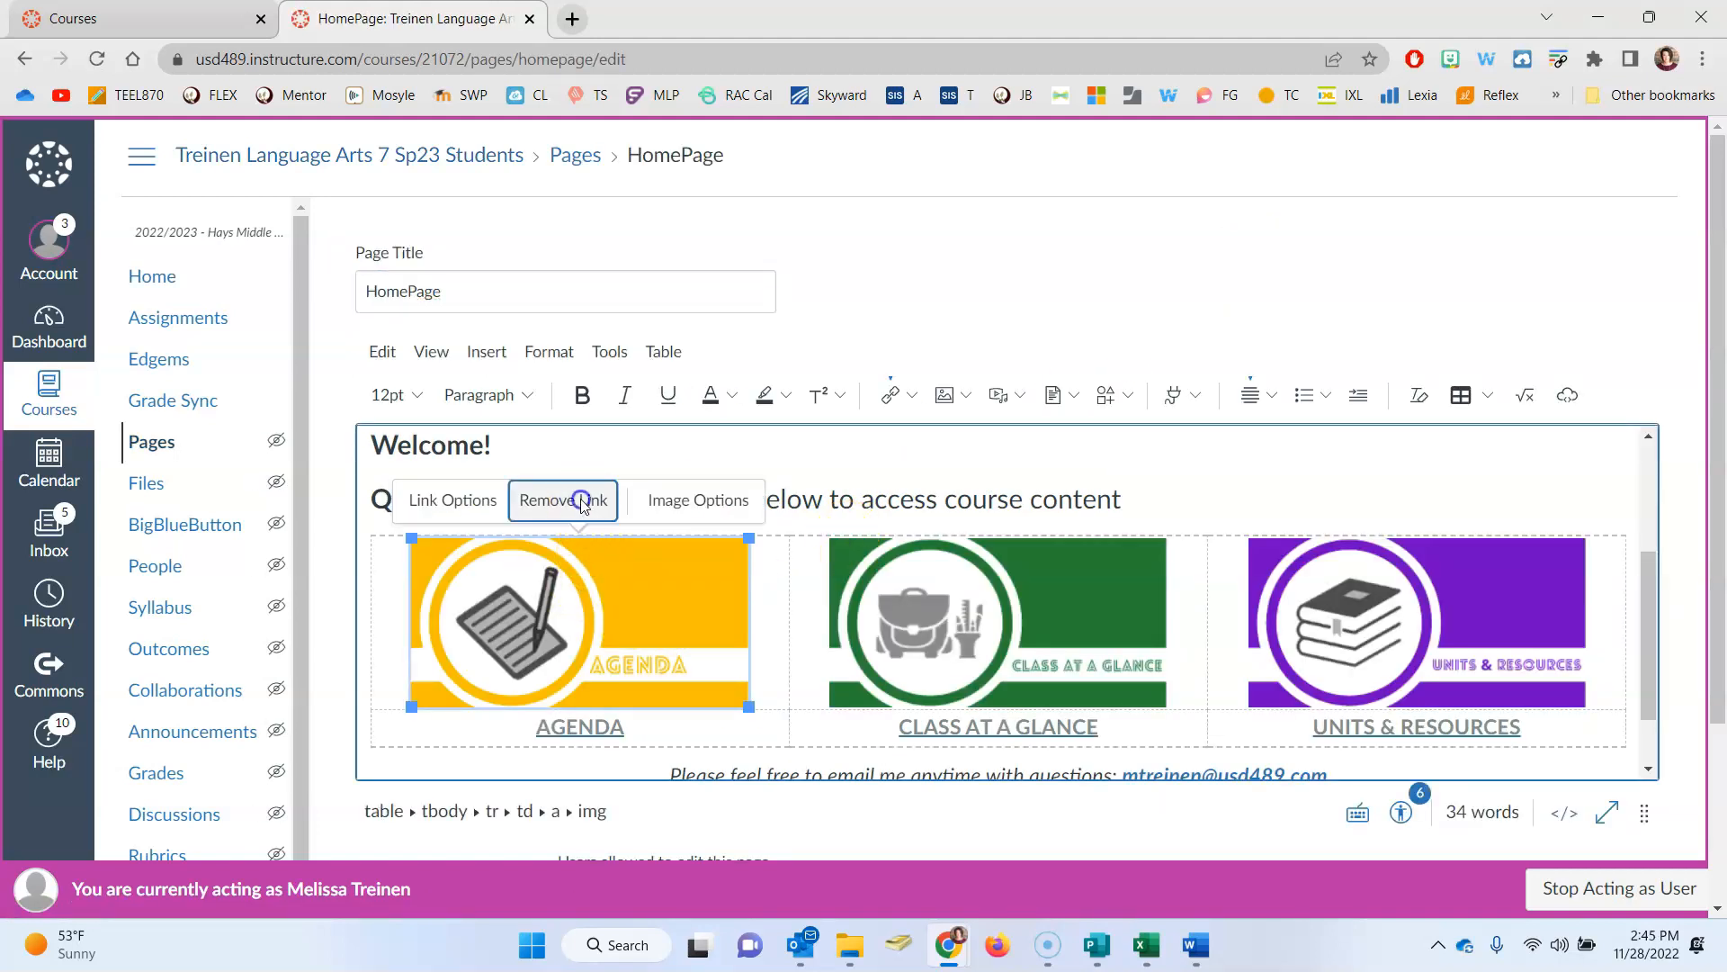
click(913, 396)
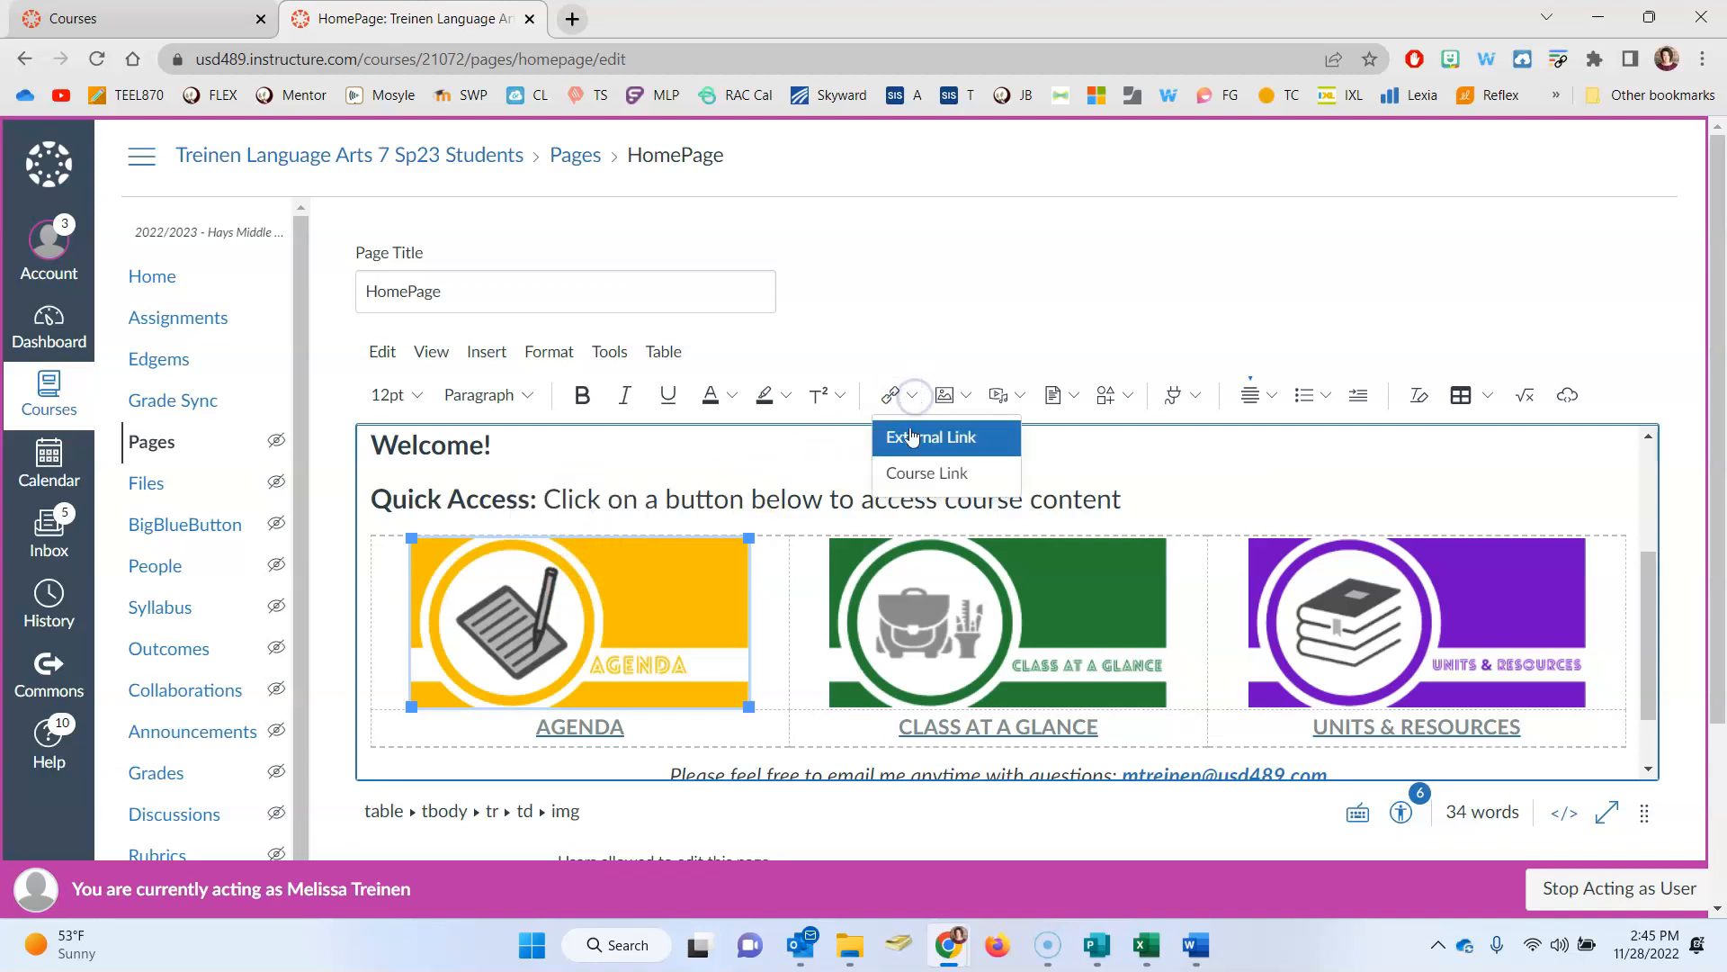
click(930, 474)
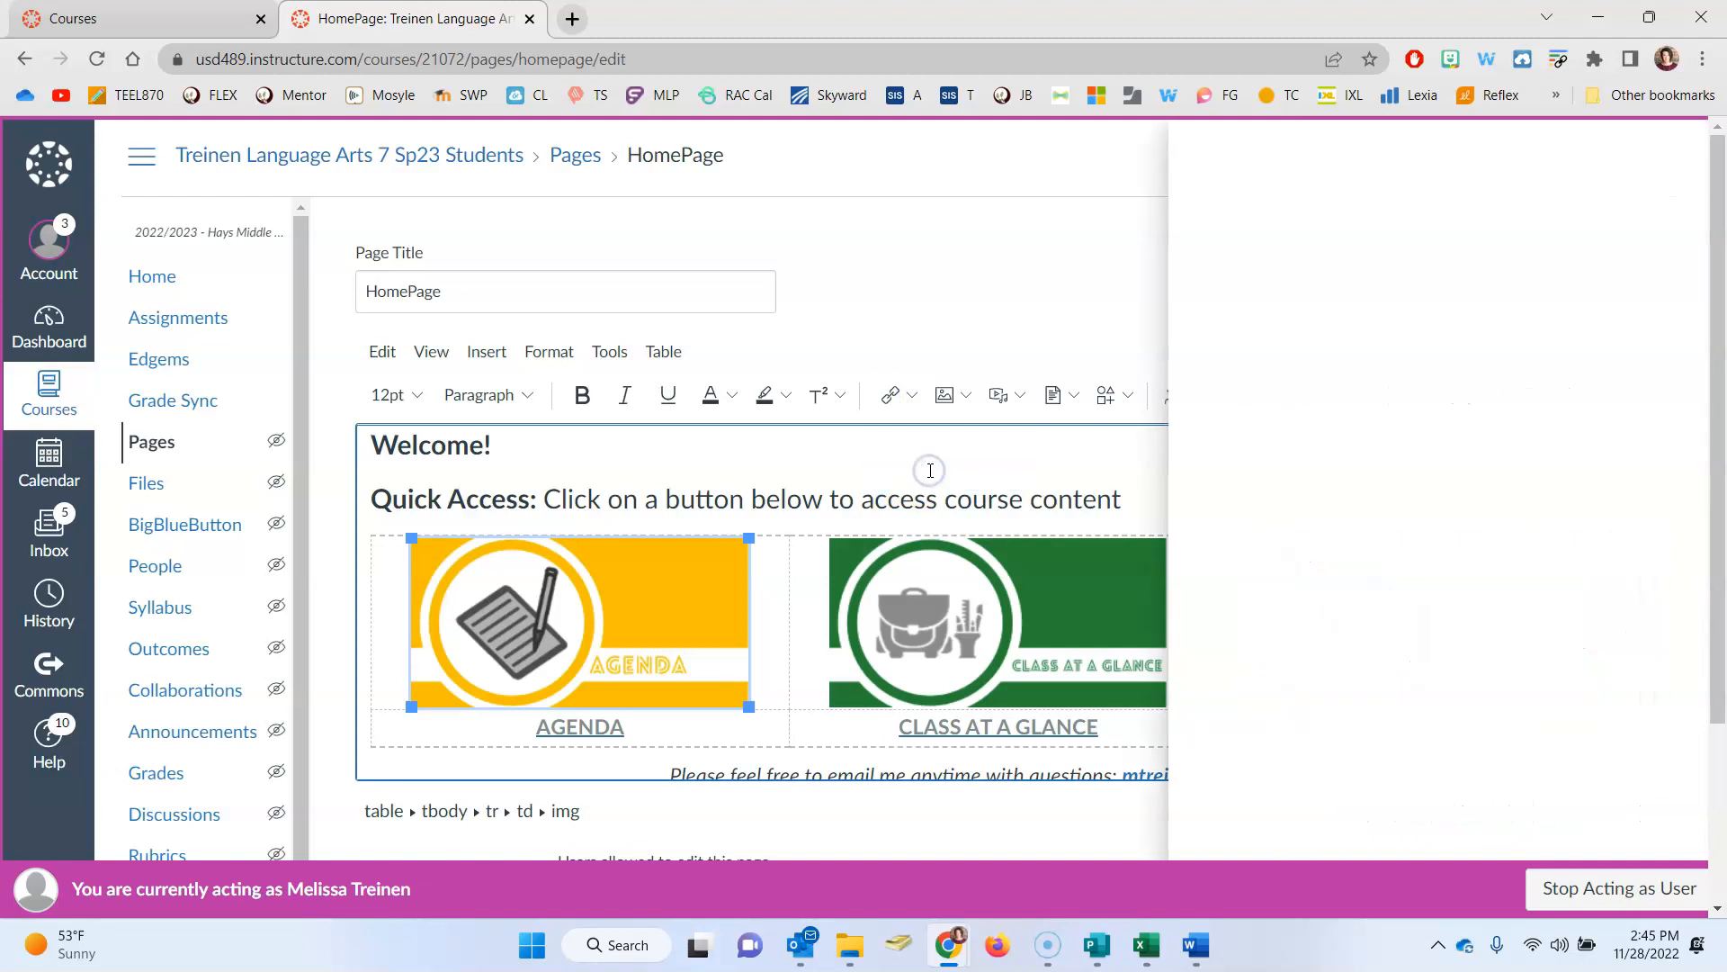
click(1194, 400)
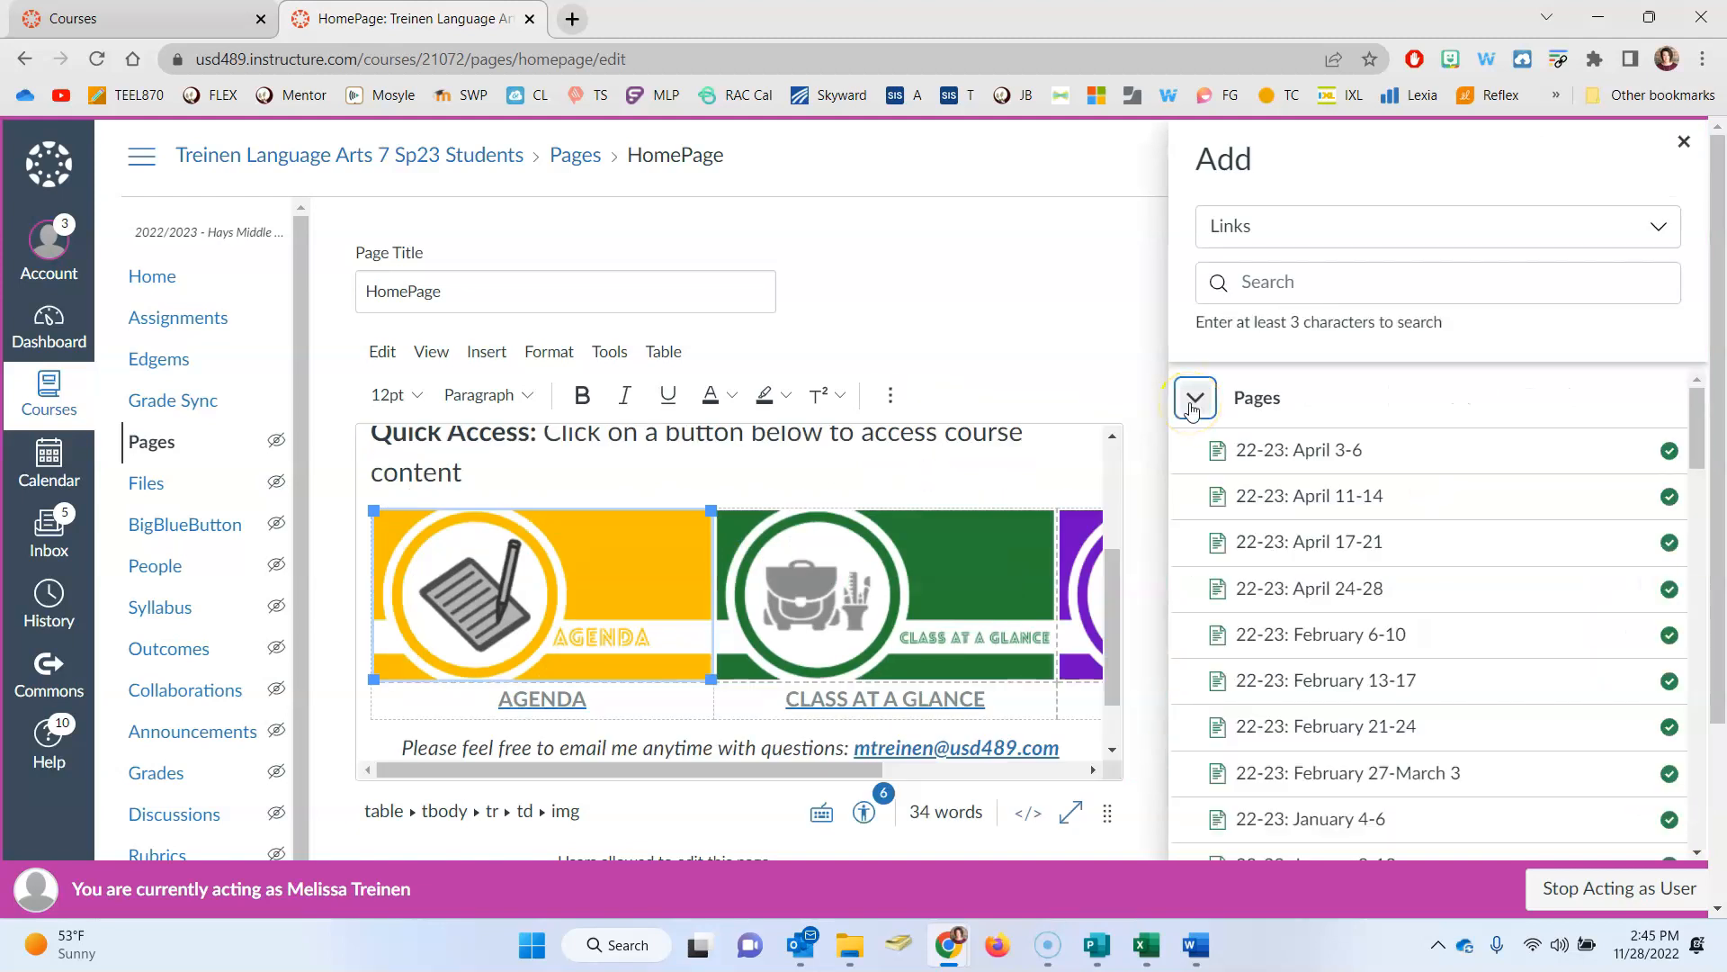
scroll(1263, 558, down, 3)
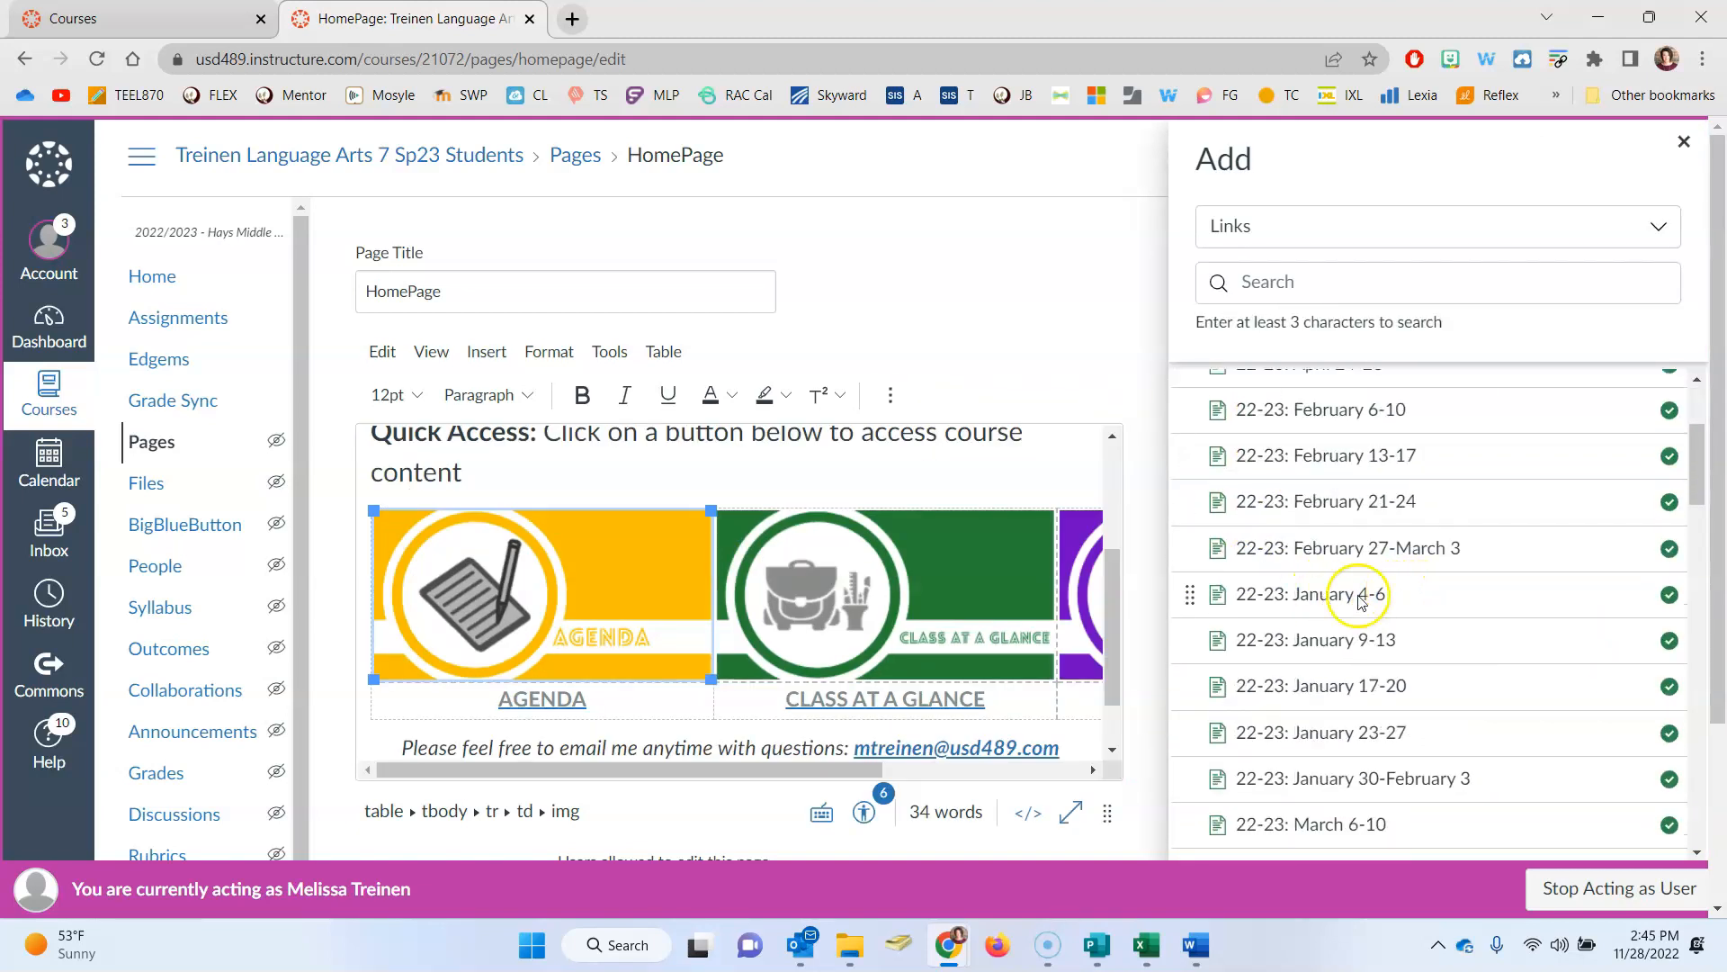
click(1282, 596)
Step: Replace the link on the AGENDA text below the image with the page "22-23: January 4-6" and save the home page
click(540, 681)
drag(610, 709, 502, 703)
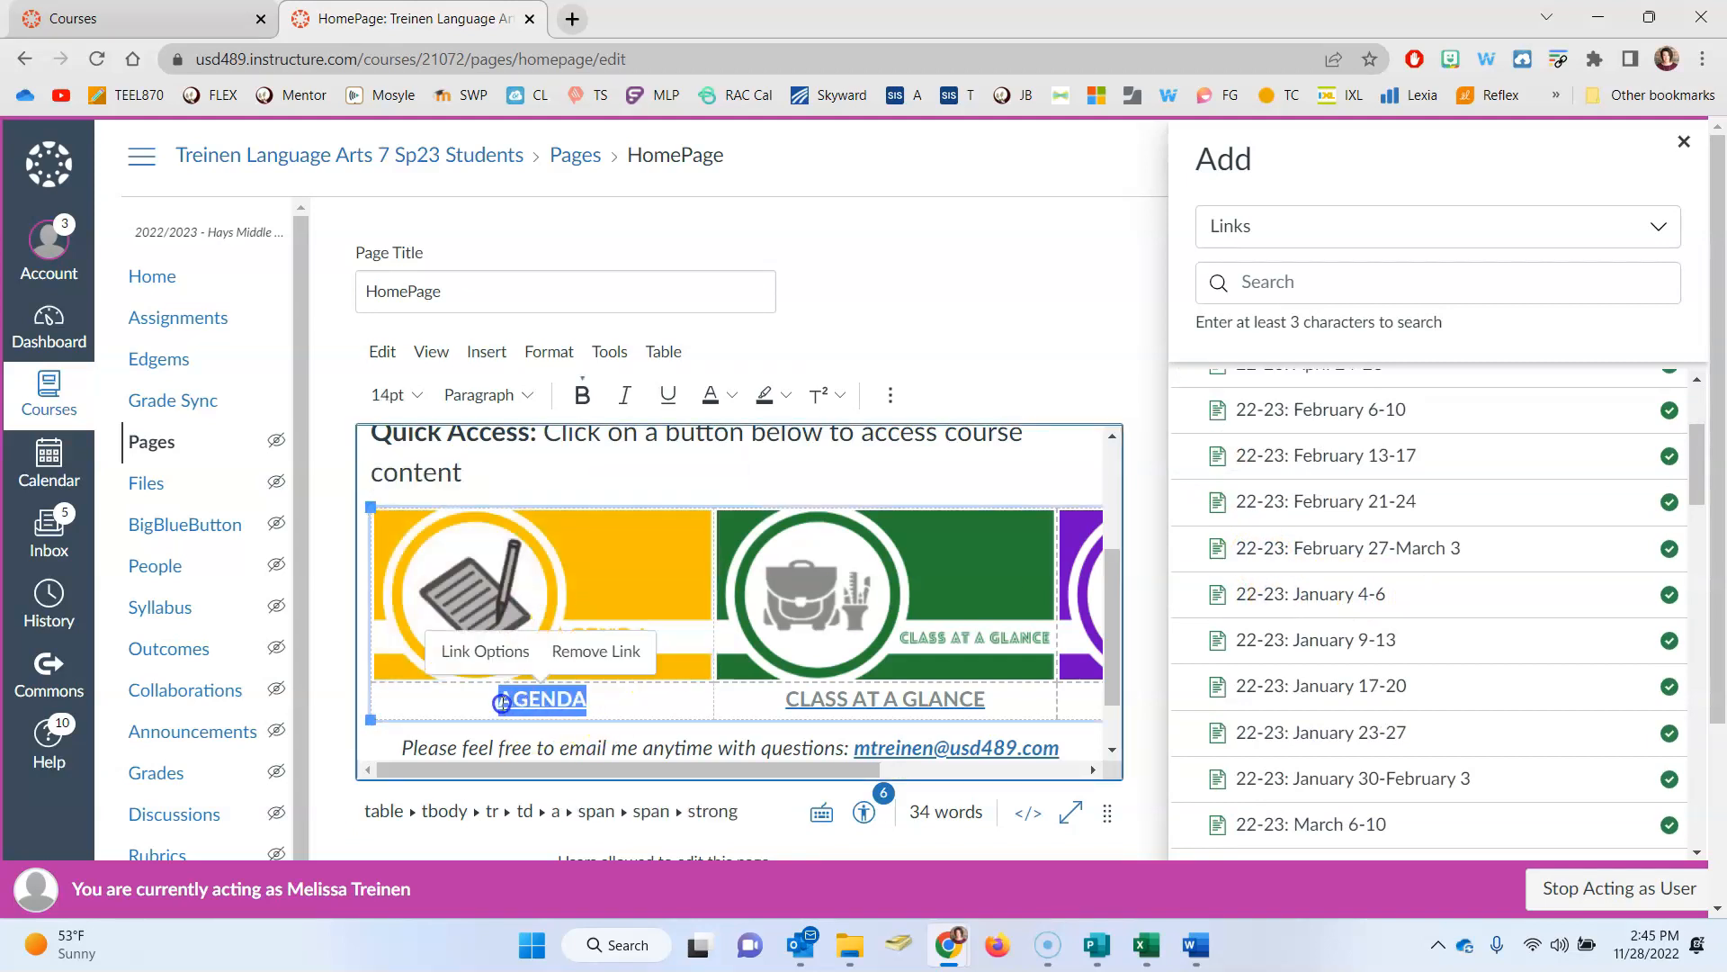
click(591, 658)
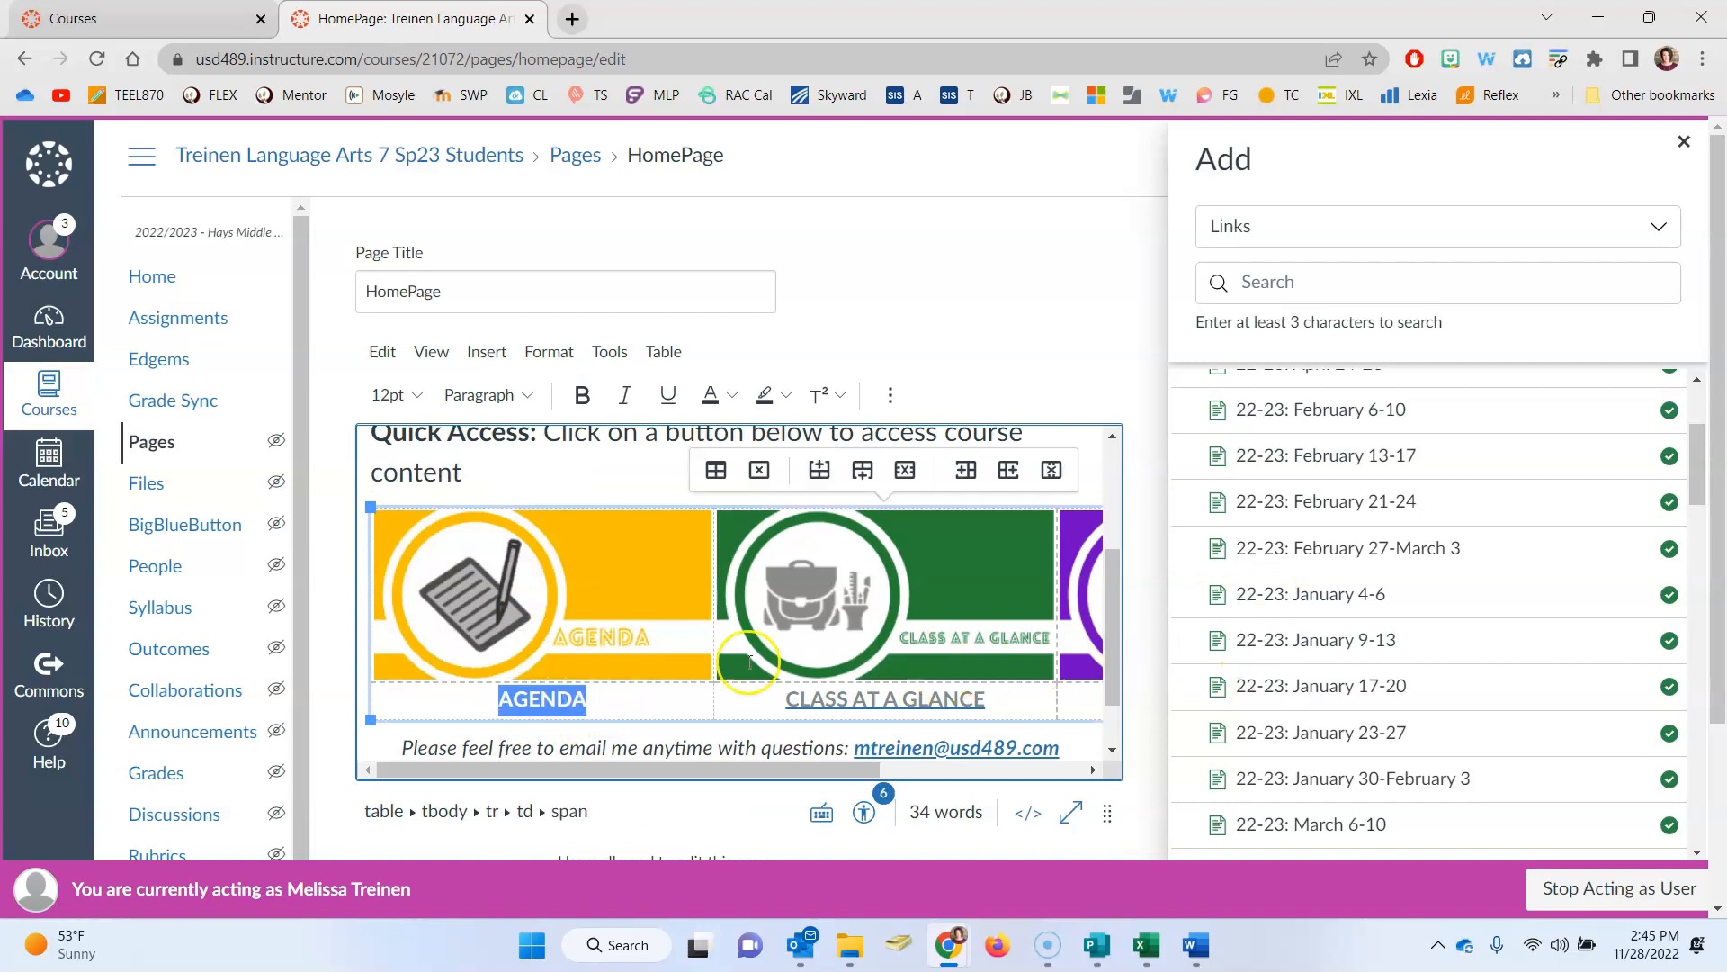
click(1320, 598)
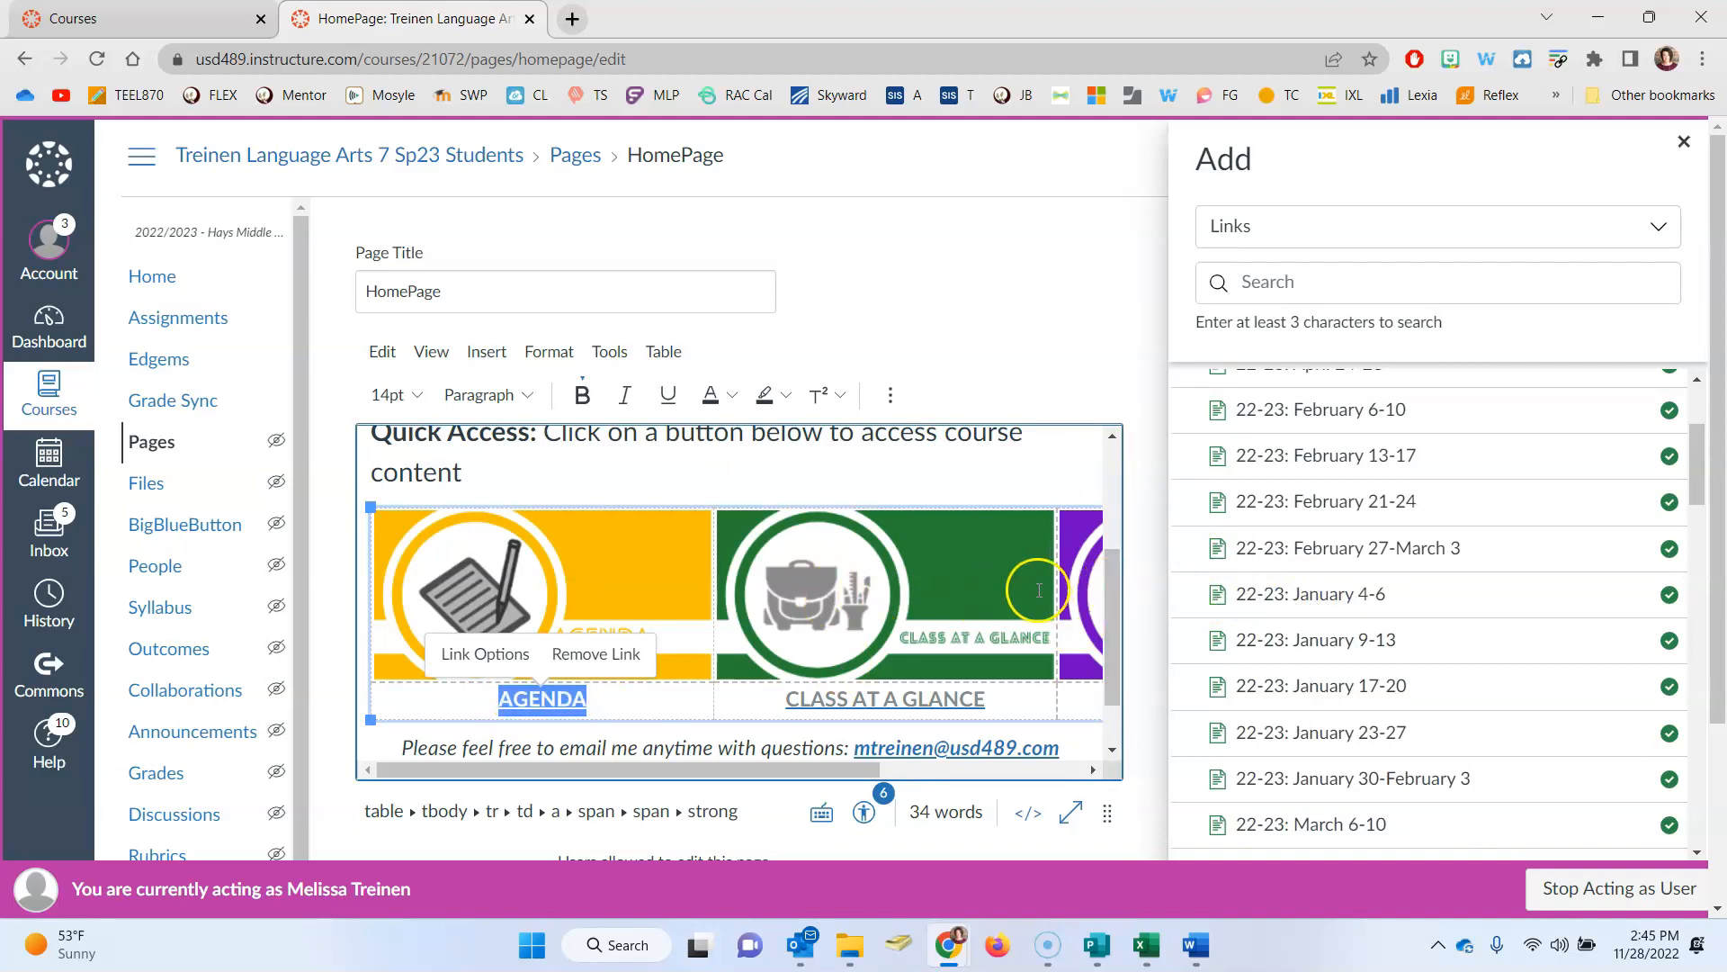
click(1684, 142)
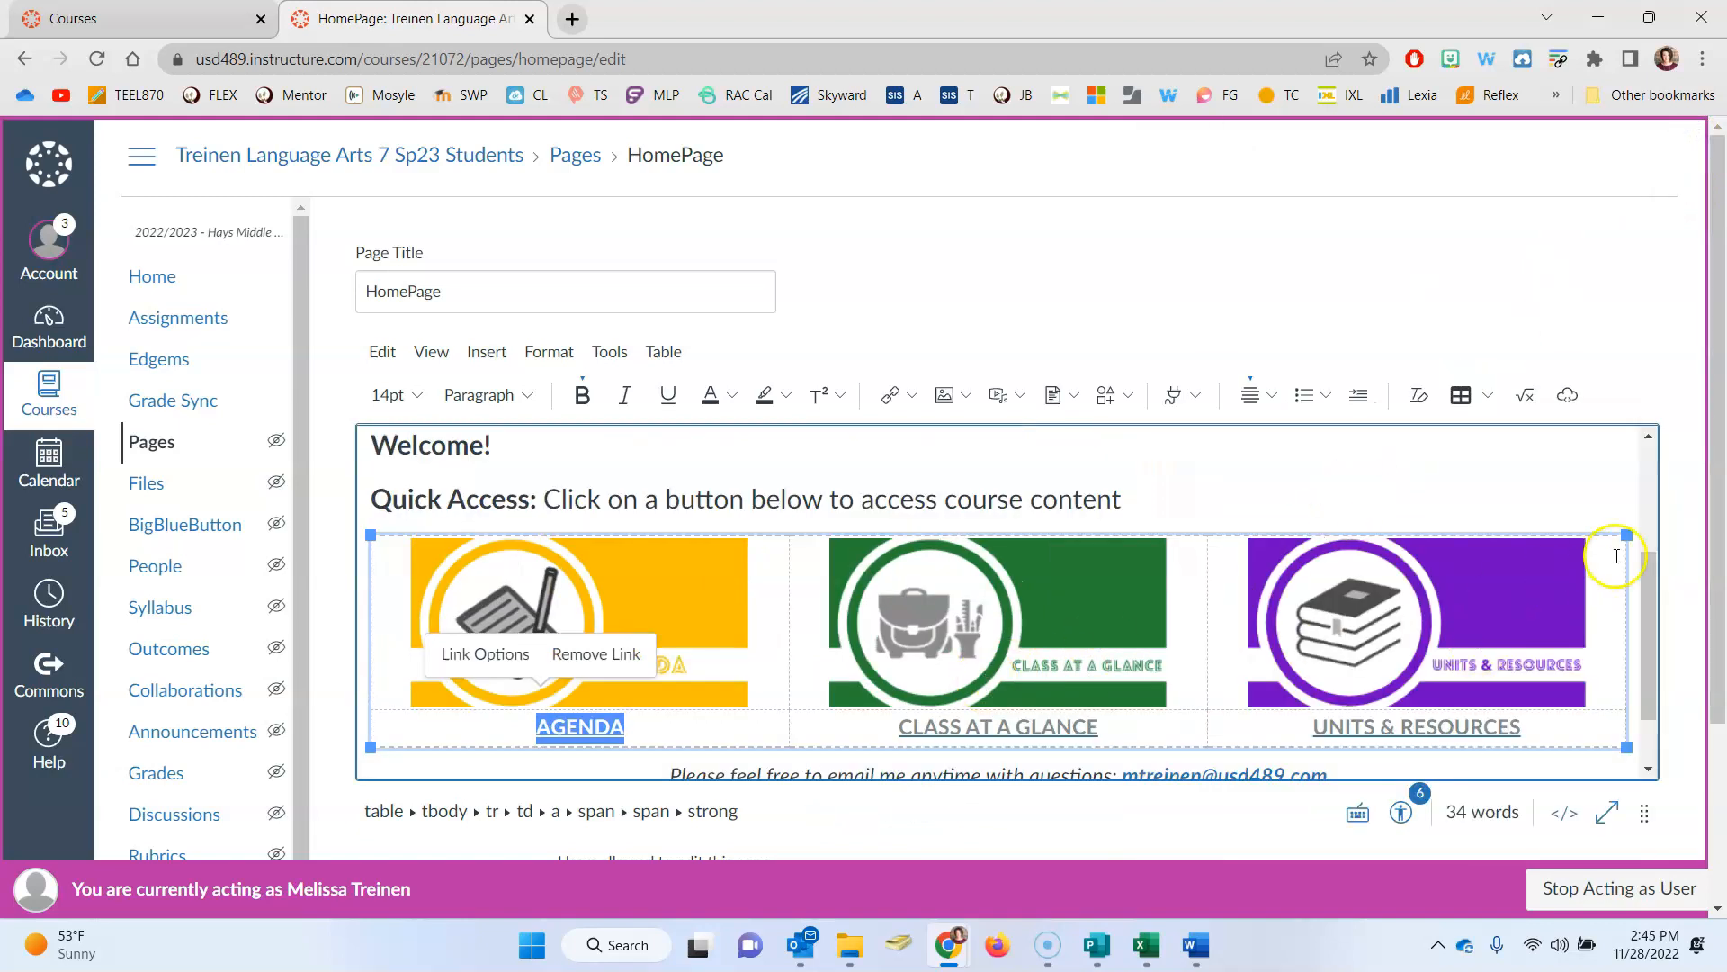
scroll(1687, 554, down, 3)
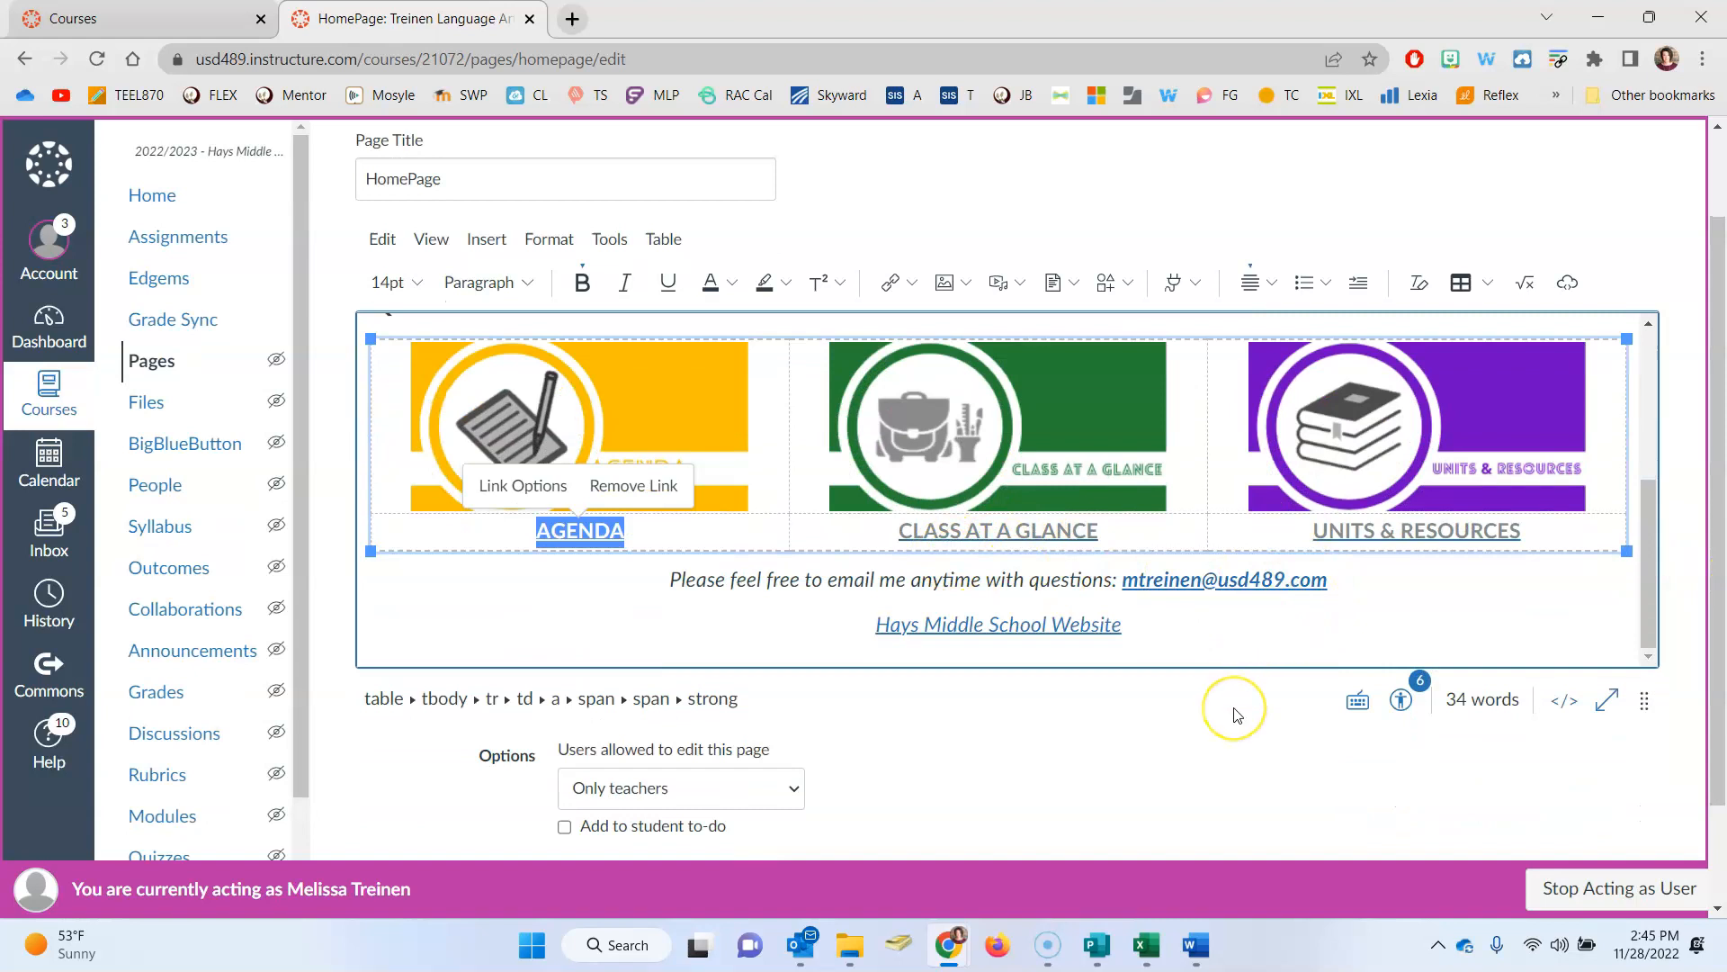
scroll(1235, 714, down, 1)
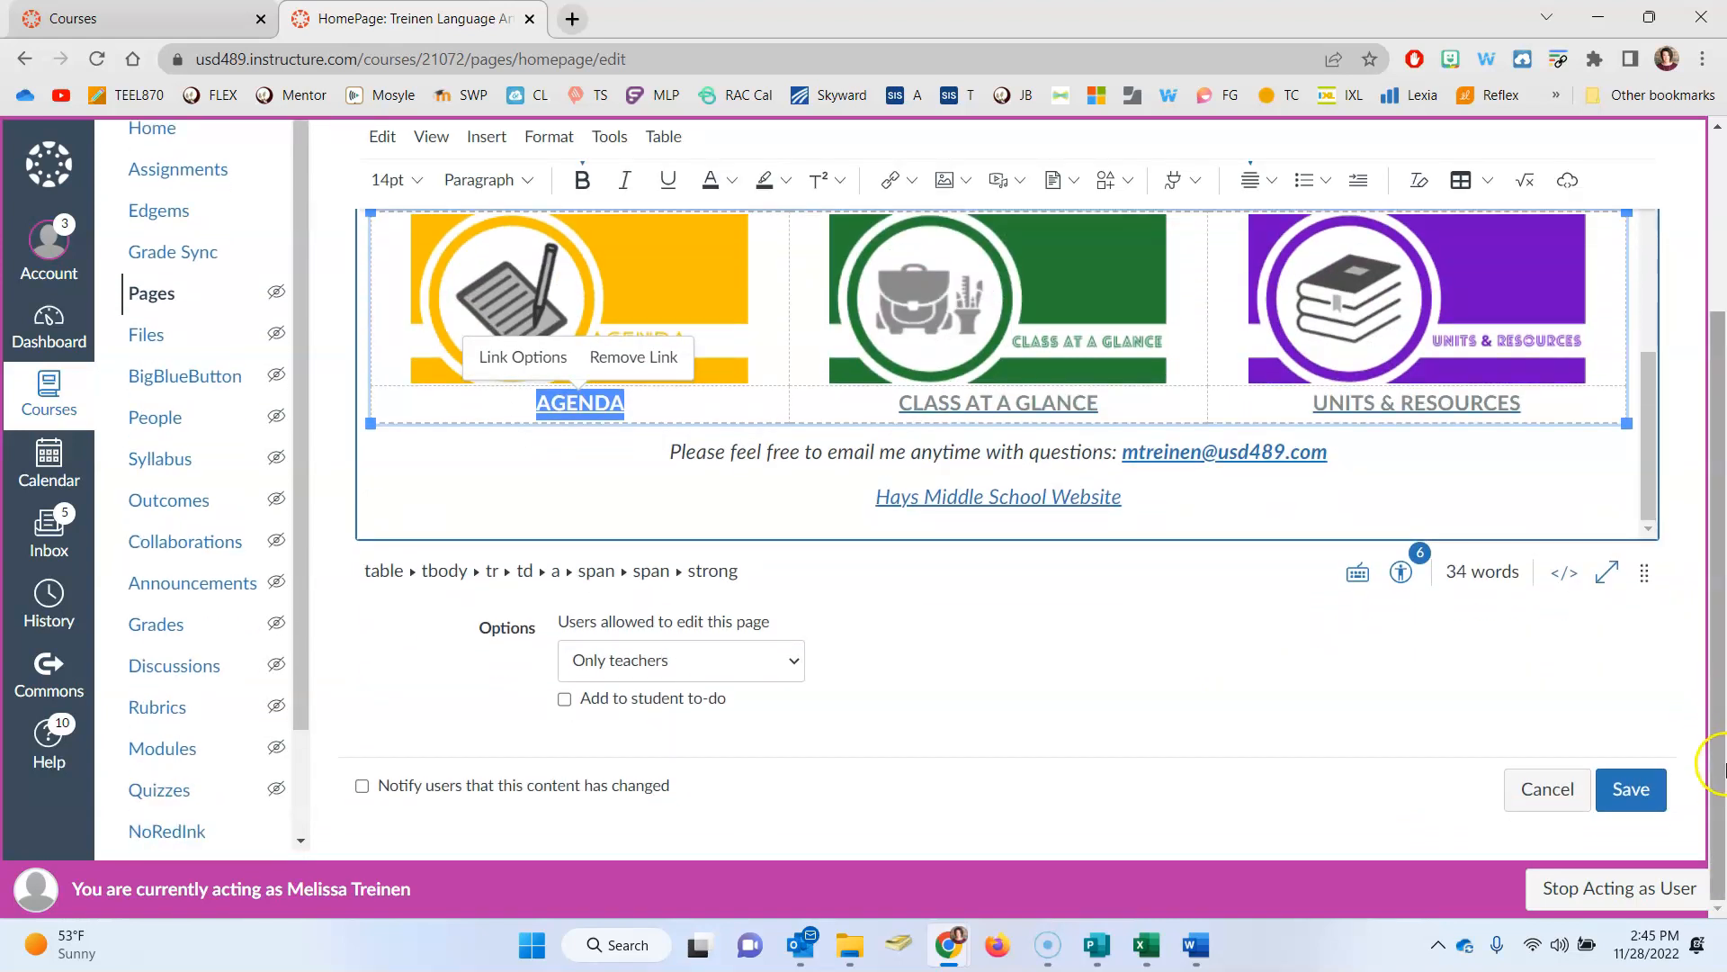
click(1643, 788)
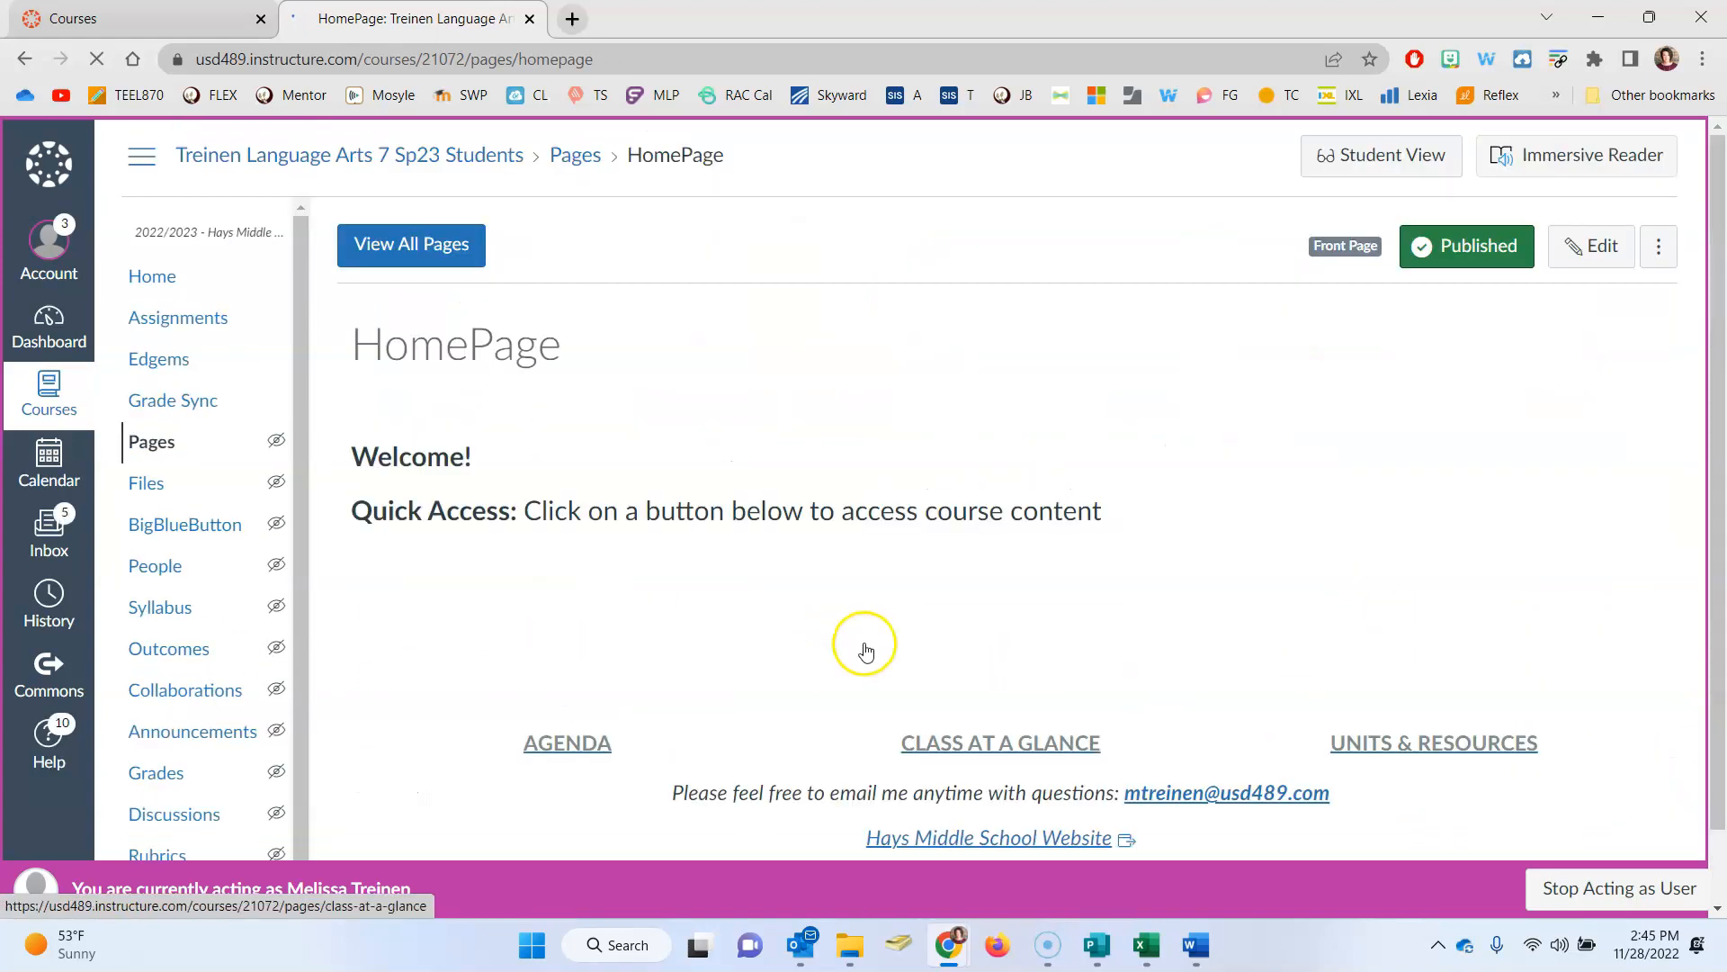
Step: Test the Agenda button on the saved home page and look over the weekly agenda page it opens
scroll(768, 608, down, 2)
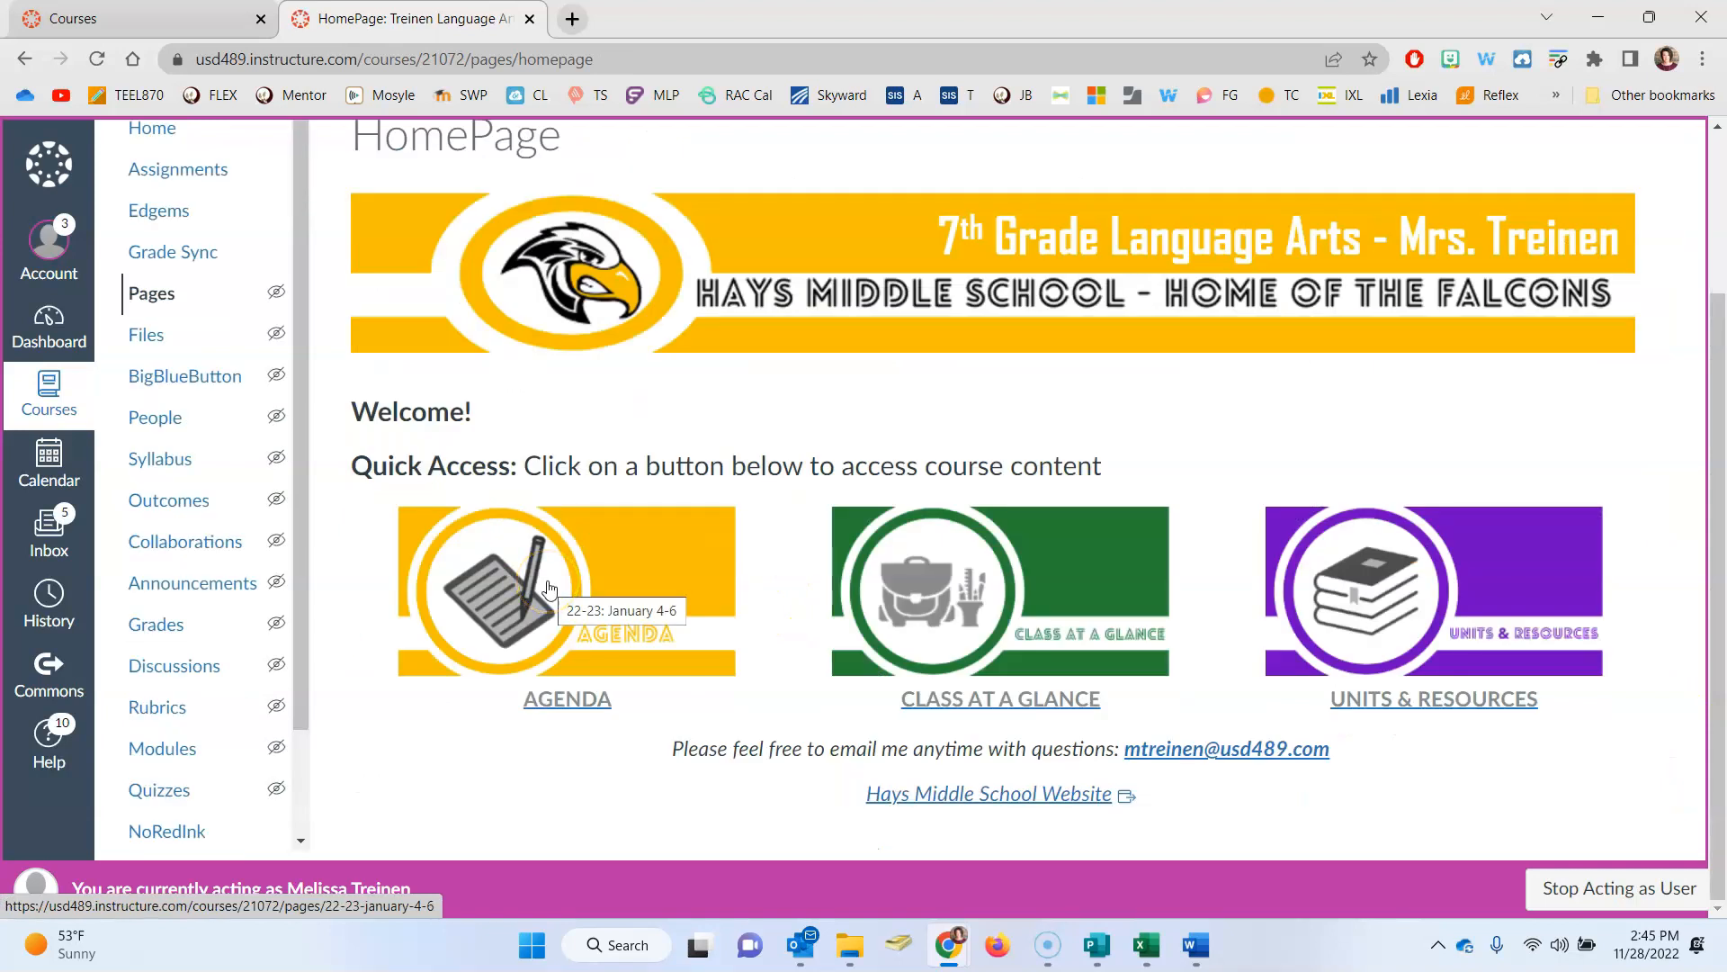
click(551, 591)
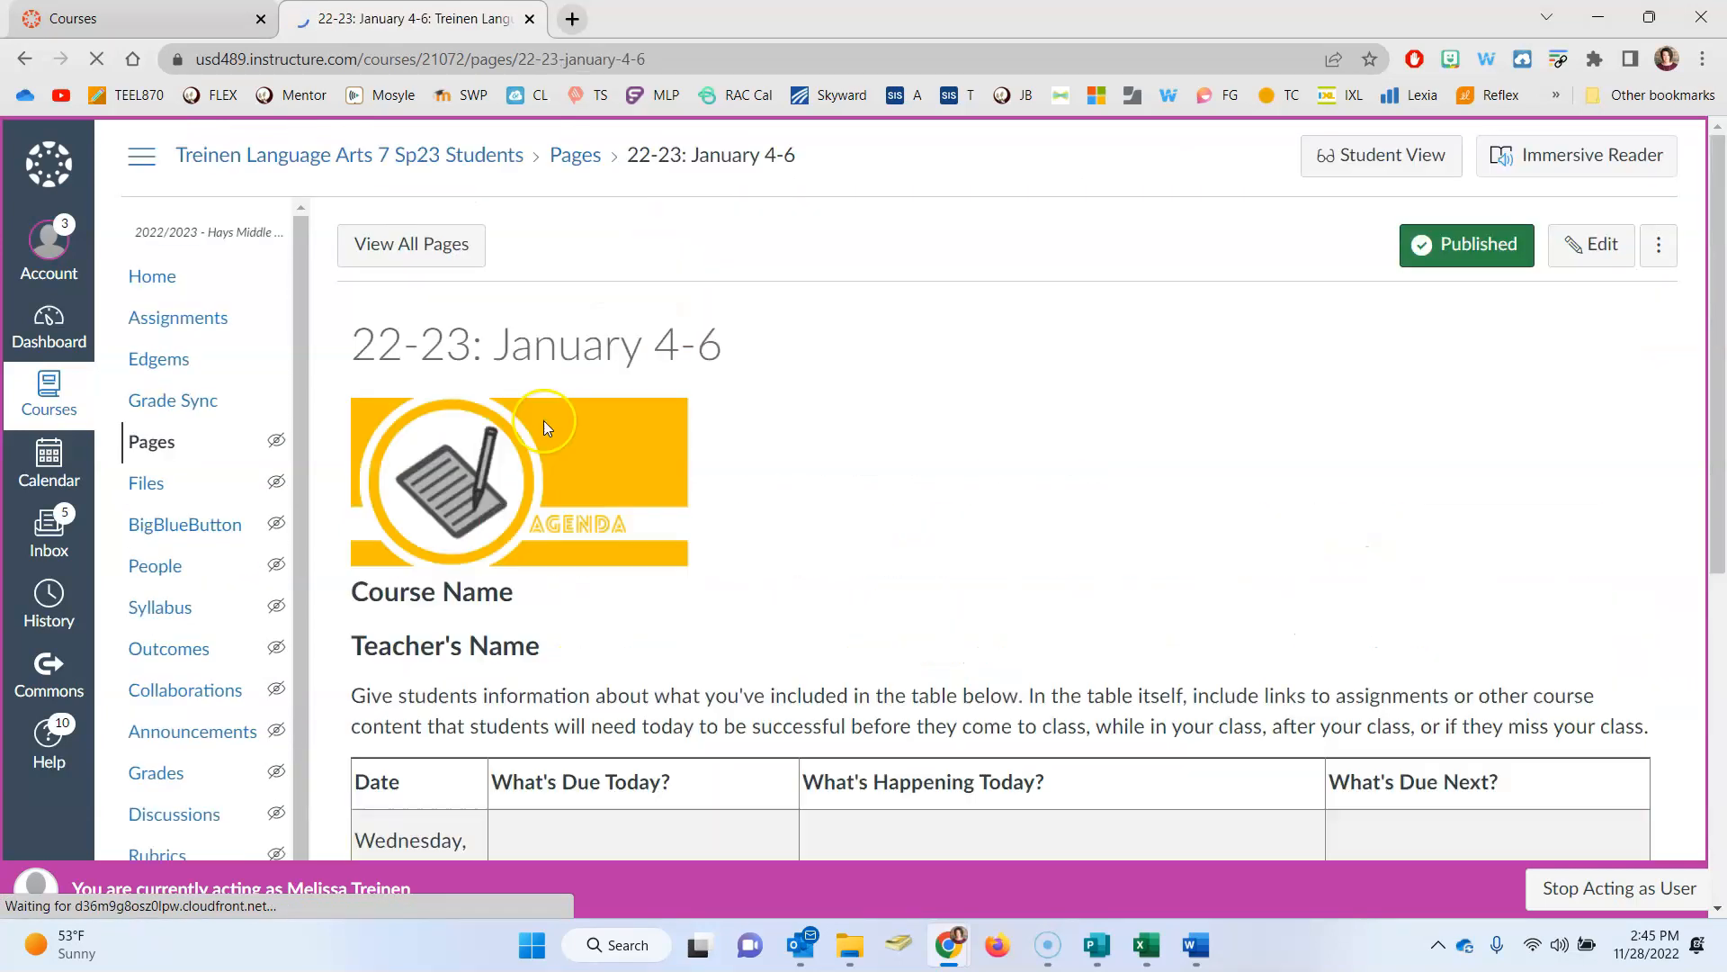
scroll(833, 563, down, 3)
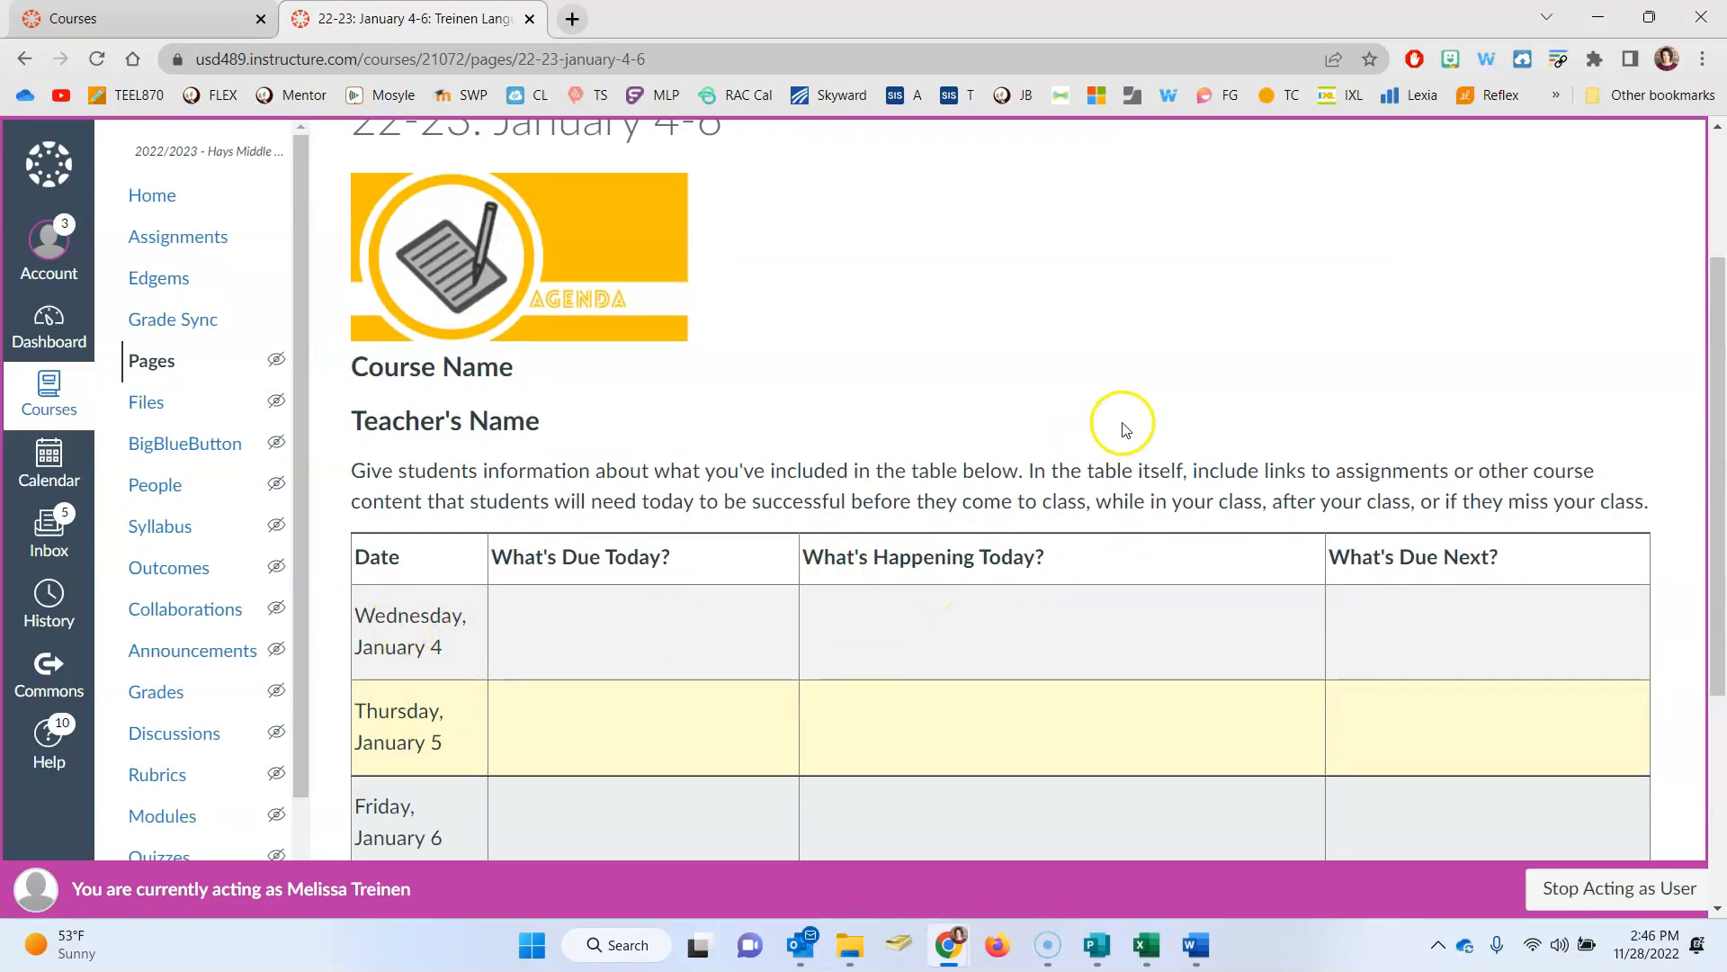
scroll(1118, 423, up, 3)
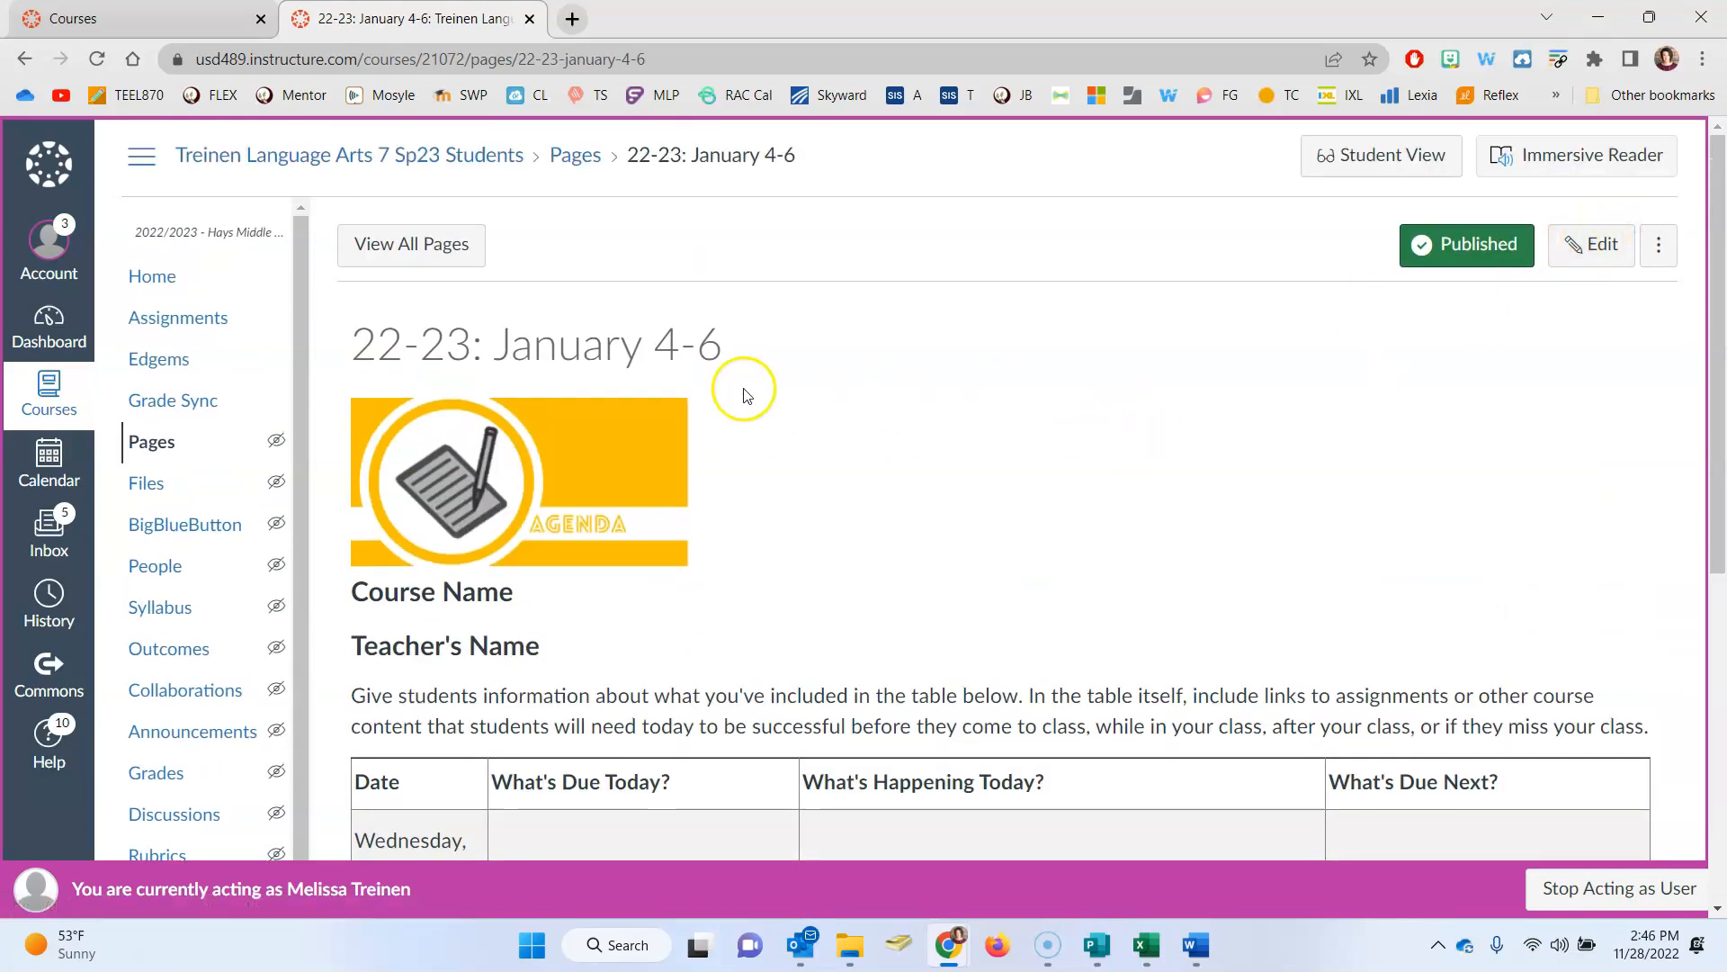